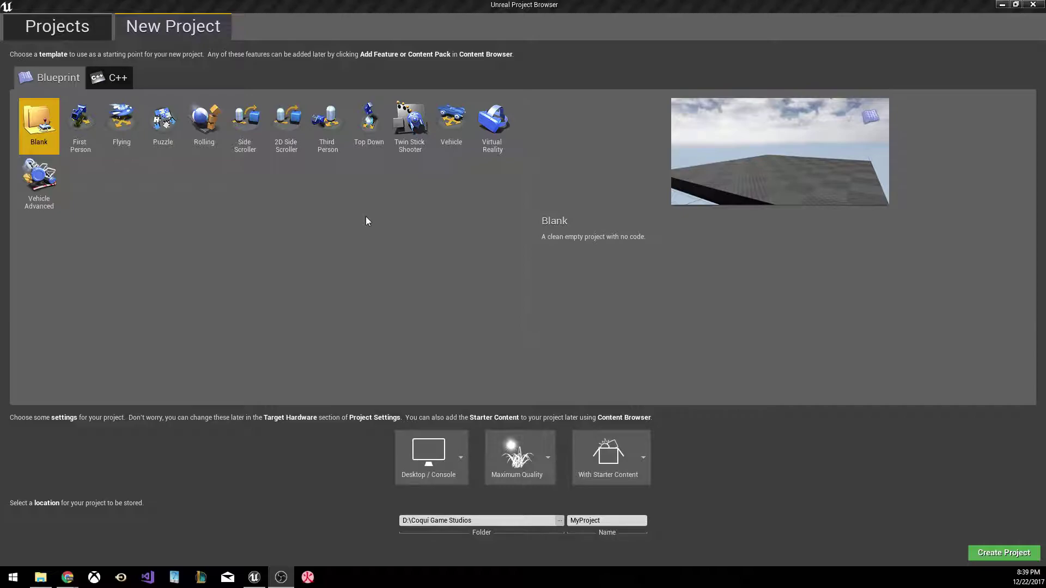
# Examine the list of existing projects and the C++ templates offered for a new project.
pyautogui.click(65, 35)
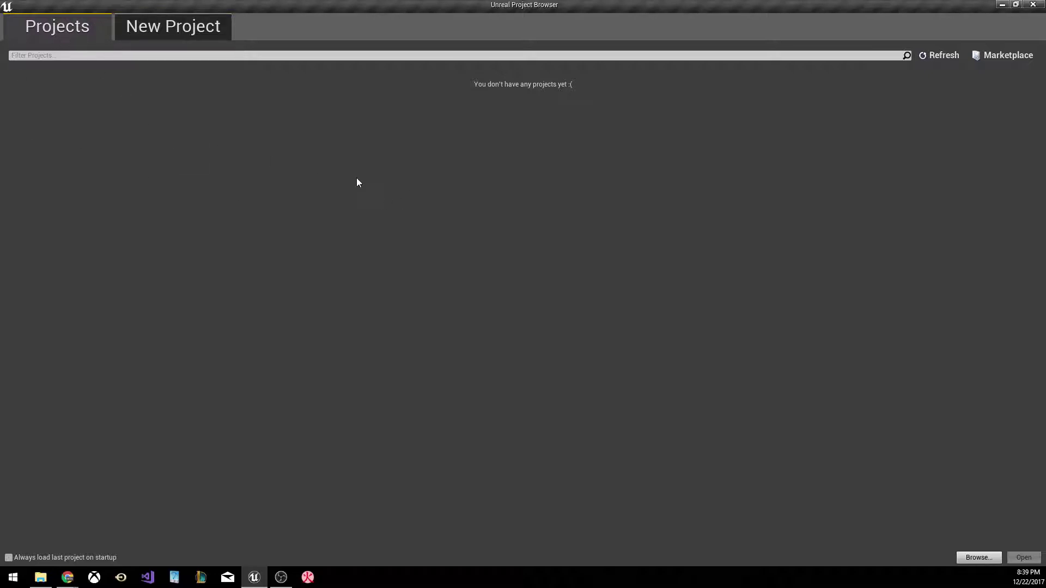
pyautogui.click(194, 37)
pyautogui.click(63, 35)
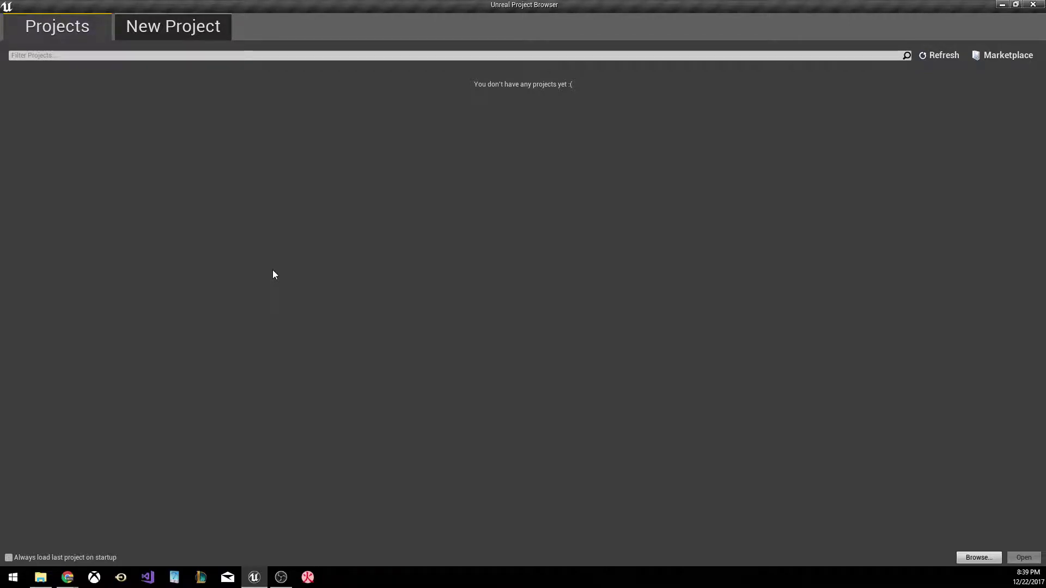
pyautogui.click(197, 37)
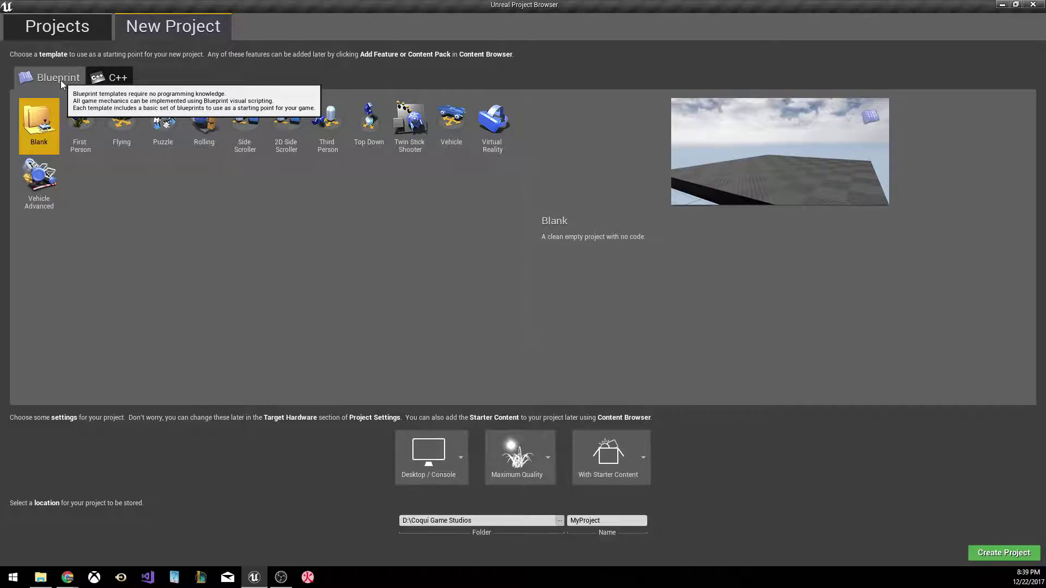
pyautogui.click(110, 77)
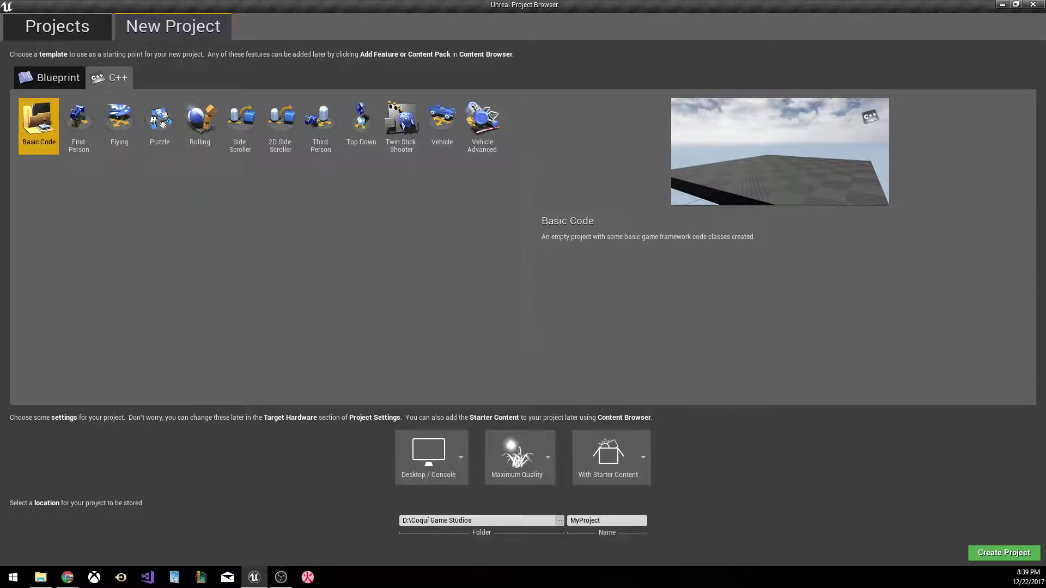
# Choose the Blueprint Third Person template for the new project and keep the With Starter Content option.
pyautogui.click(74, 83)
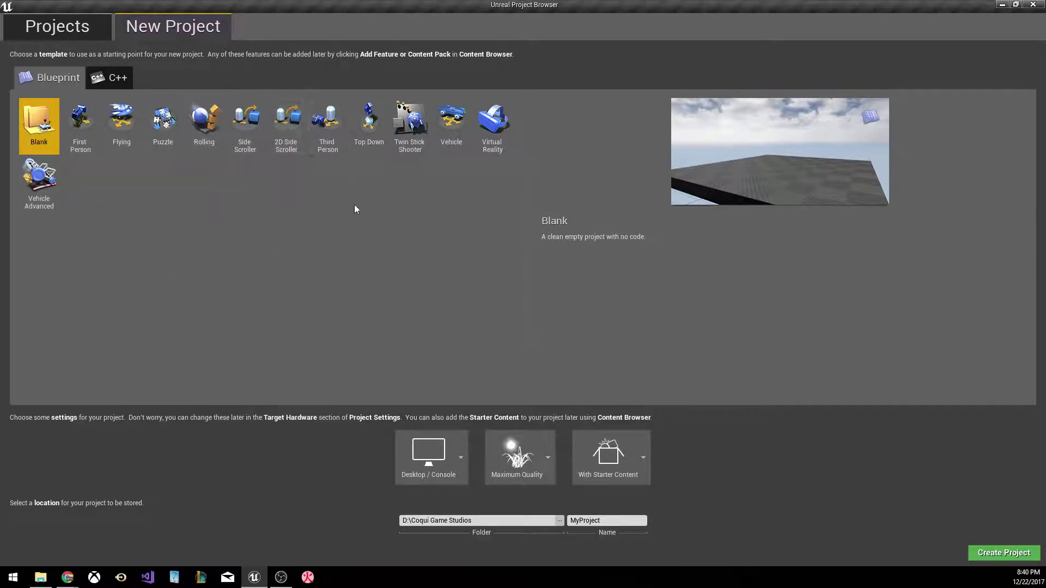
pyautogui.click(328, 130)
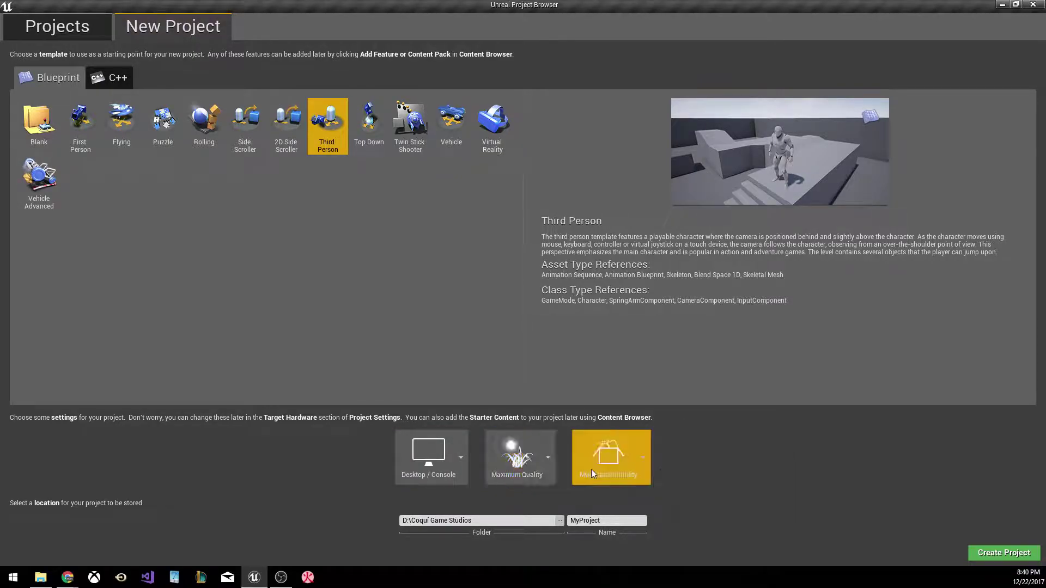
pyautogui.click(632, 469)
pyautogui.click(630, 465)
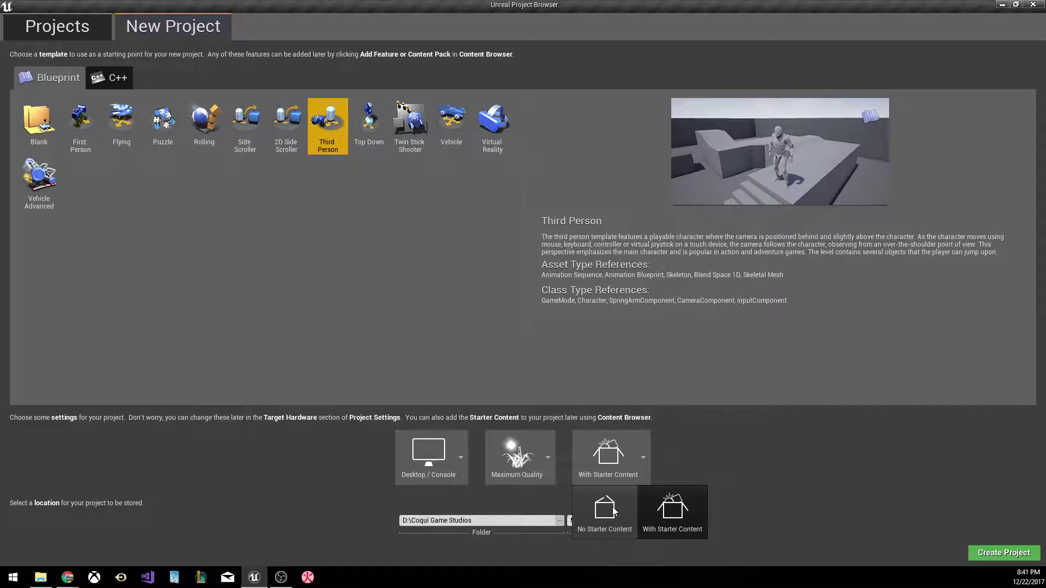
pyautogui.click(874, 468)
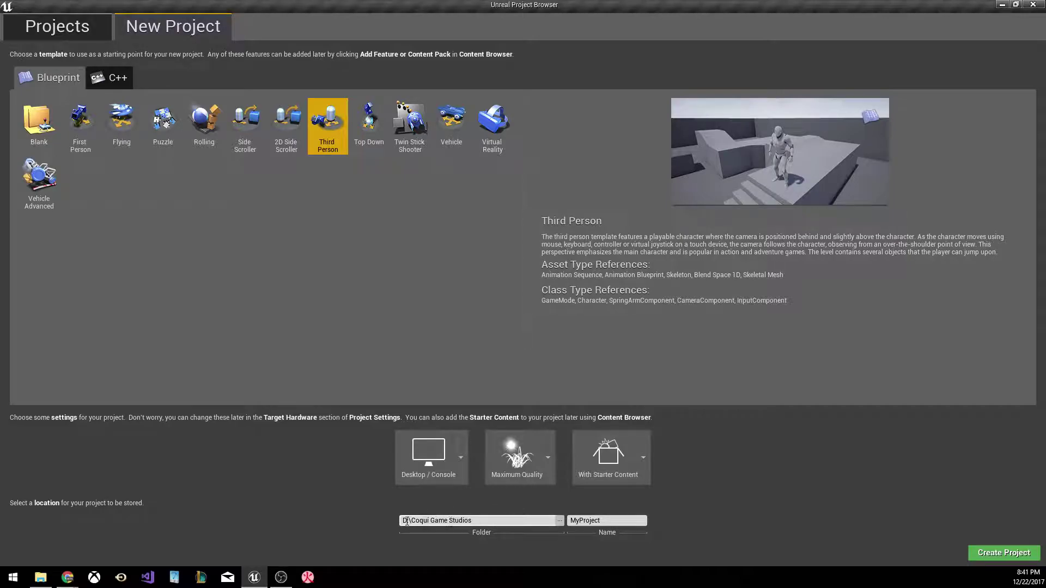
# Name the new project FirstVideo and create it.
pyautogui.click(635, 520)
pyautogui.write('FirstVideo')
pyautogui.press('BackSpace')
pyautogui.press('BackSpace')
pyautogui.press('BackSpace')
pyautogui.press('BackSpace')
pyautogui.press('BackSpace')
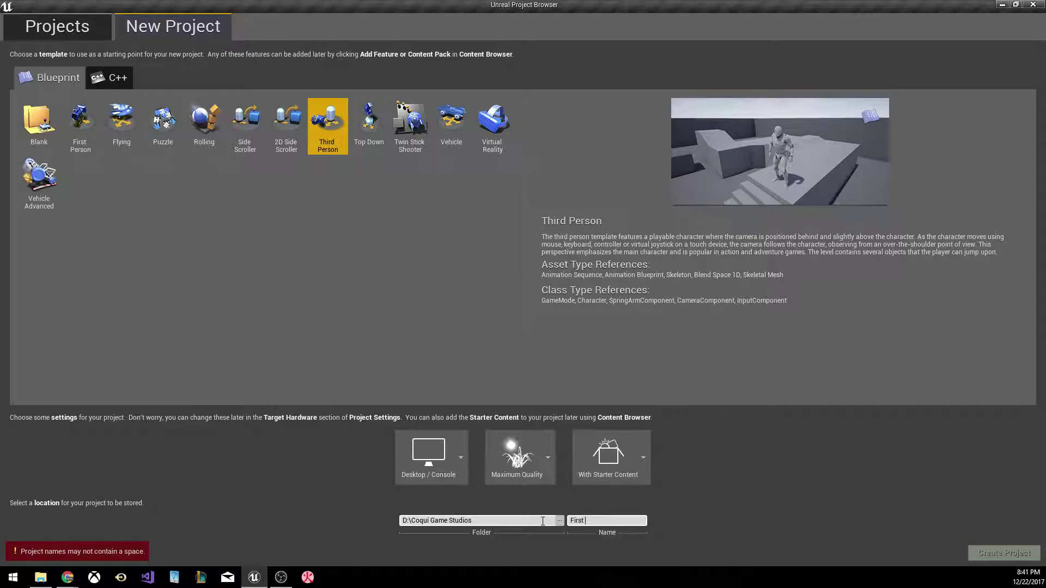
pyautogui.press('BackSpace')
pyautogui.write('Video')
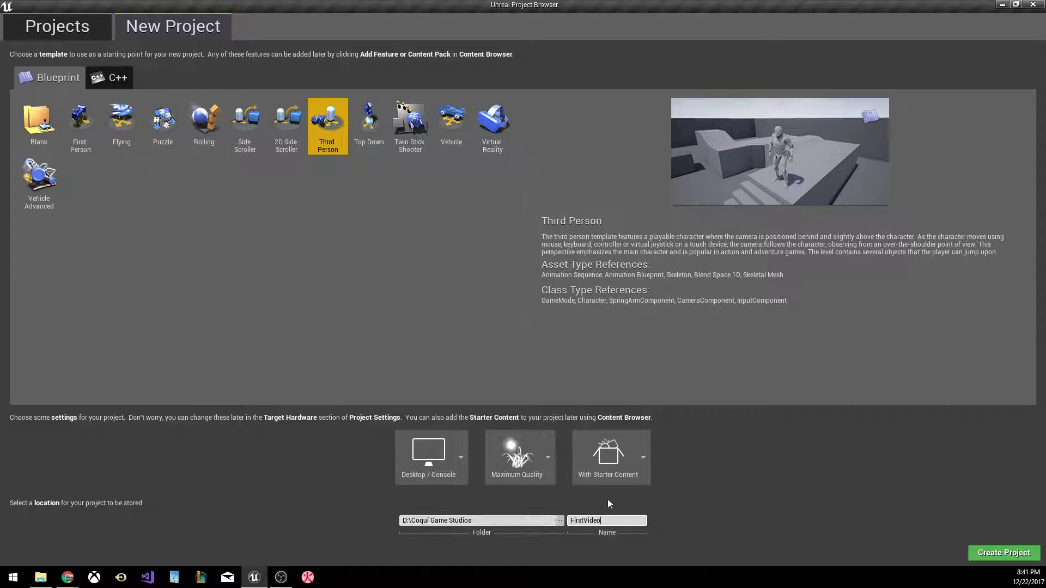
pyautogui.click(998, 554)
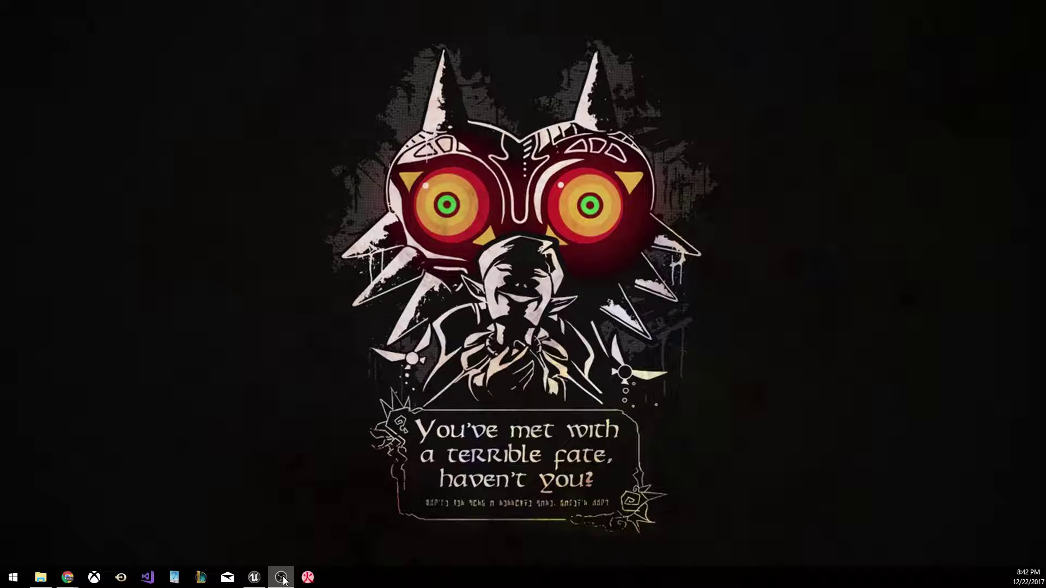
# Bring the FirstVideo project's editor window into view on the desktop and maximize it.
pyautogui.click(254, 577)
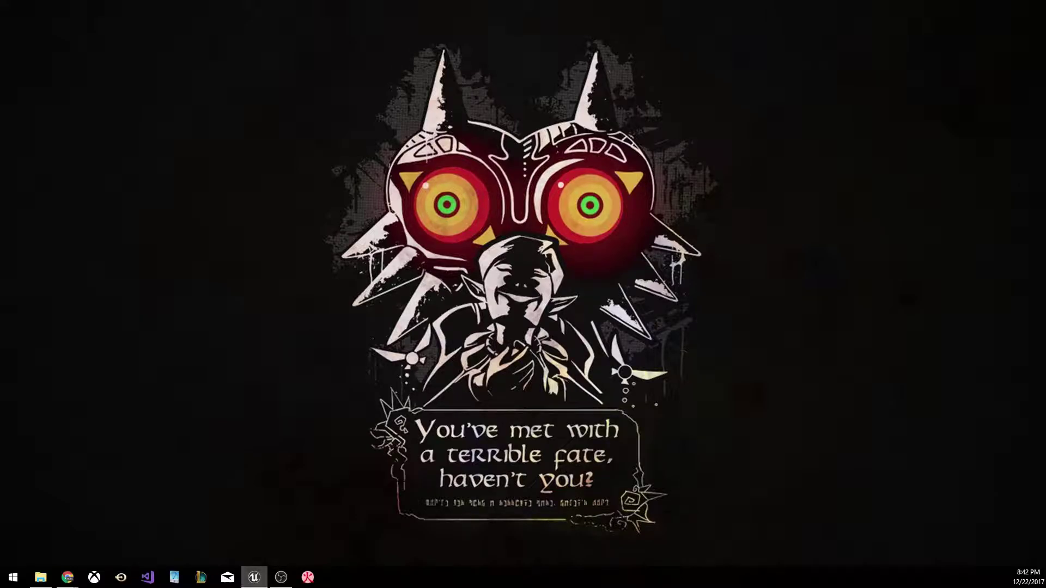
pyautogui.moveTo(0, 30); pyautogui.dragTo(440, 34)
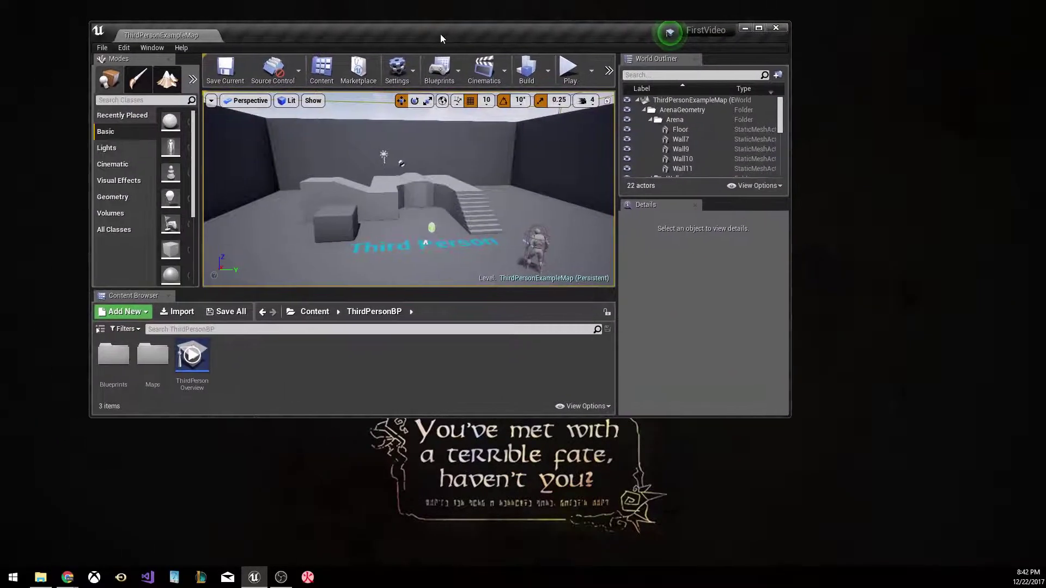
pyautogui.doubleClick(440, 33)
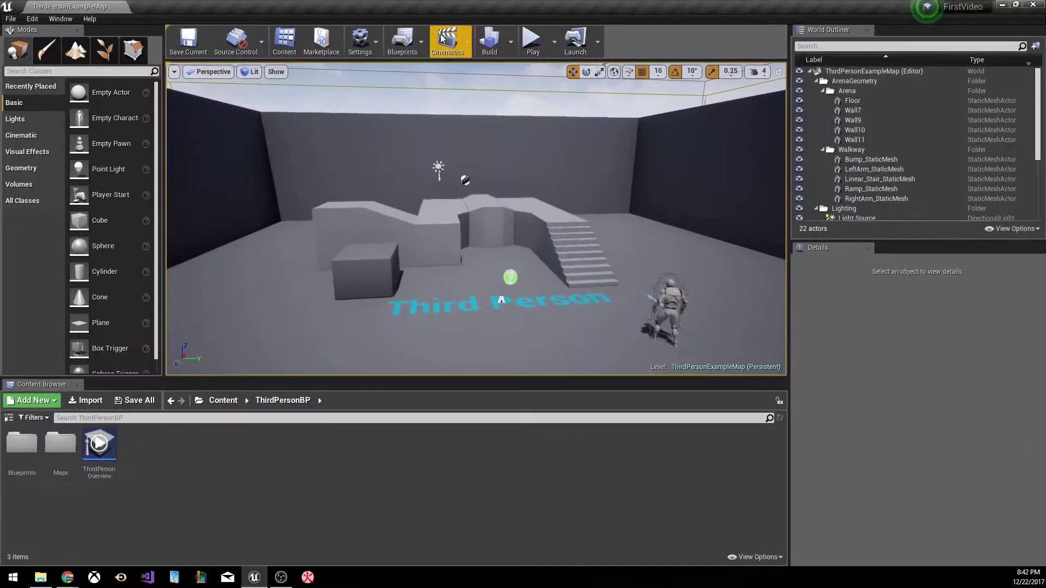
pyautogui.click(281, 577)
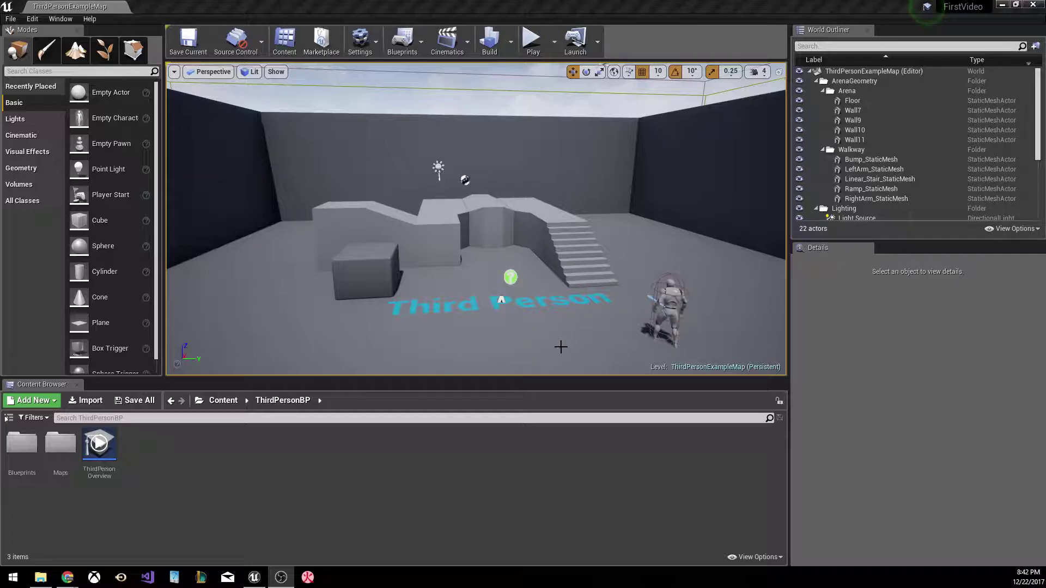
# Turn on the Show FPS option for the level viewport.
pyautogui.scroll(-10, 568, 317)
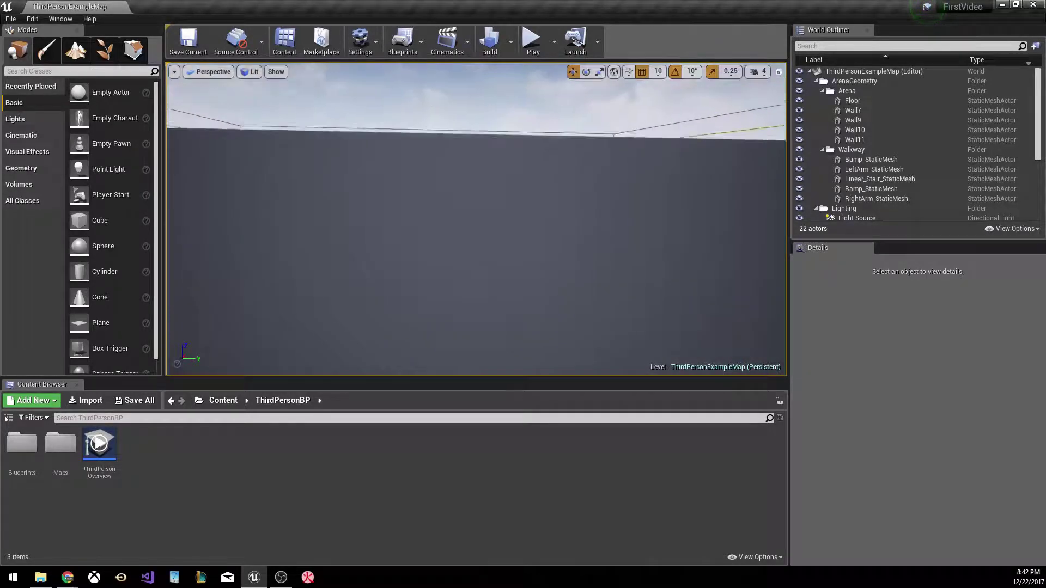
pyautogui.moveTo(572, 352)
pyautogui.mouseDown(button='right')
pyautogui.moveTo(571, 234)
pyautogui.moveTo(570, 360)
pyautogui.moveTo(555, 373)
pyautogui.moveTo(571, 352)
pyautogui.moveTo(564, 370)
pyautogui.moveTo(507, 373)
pyautogui.moveTo(585, 344)
pyautogui.mouseUp(button='right')
pyautogui.press('w')
pyautogui.press('w')
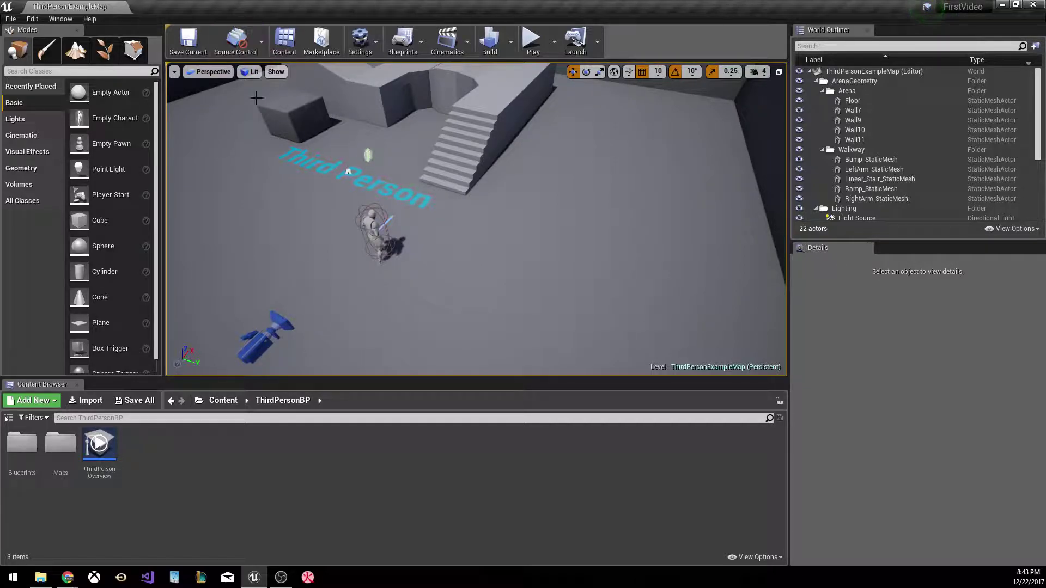
pyautogui.click(175, 73)
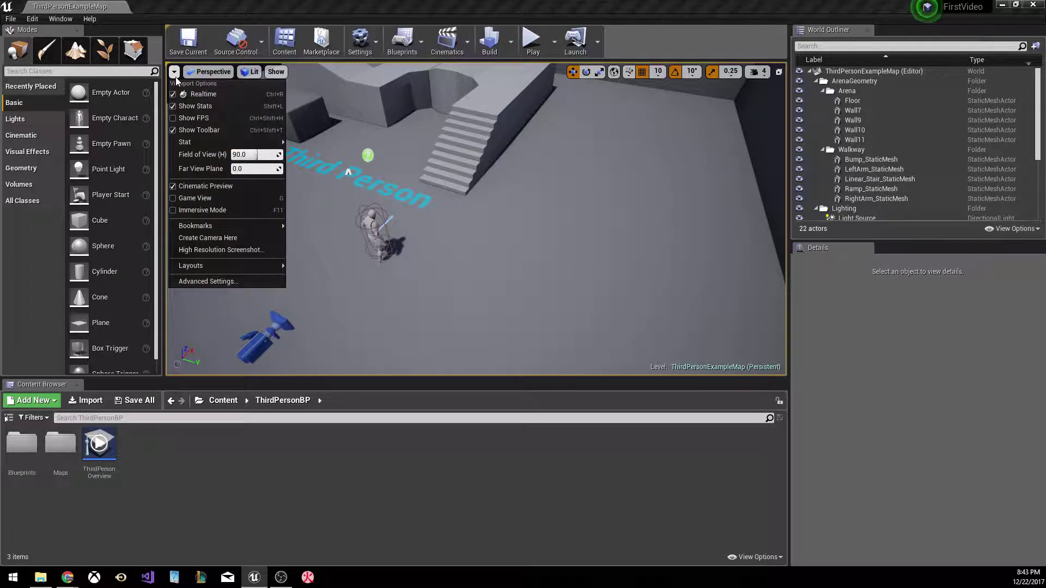
pyautogui.click(174, 118)
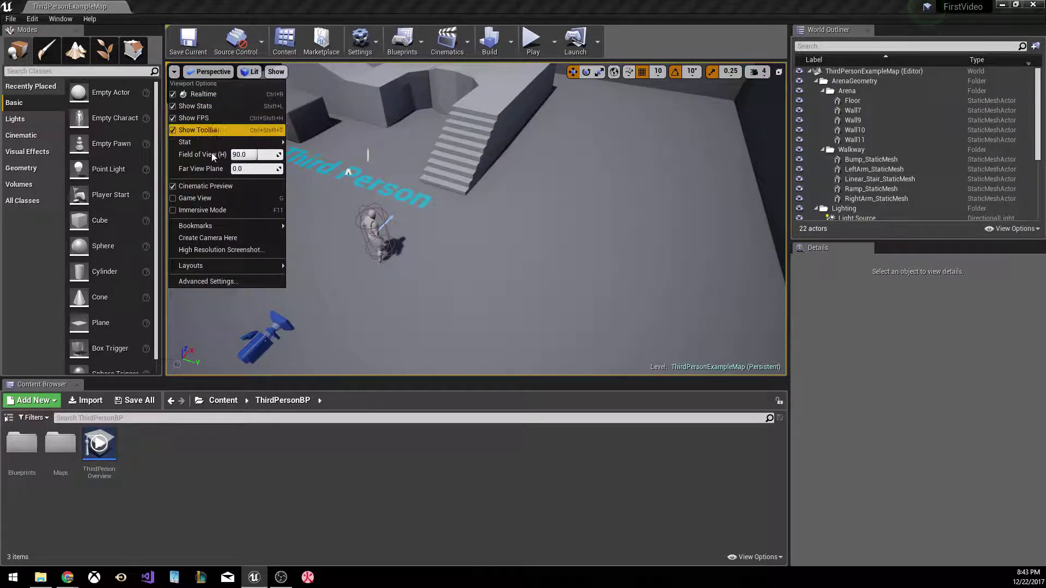
pyautogui.click(548, 279)
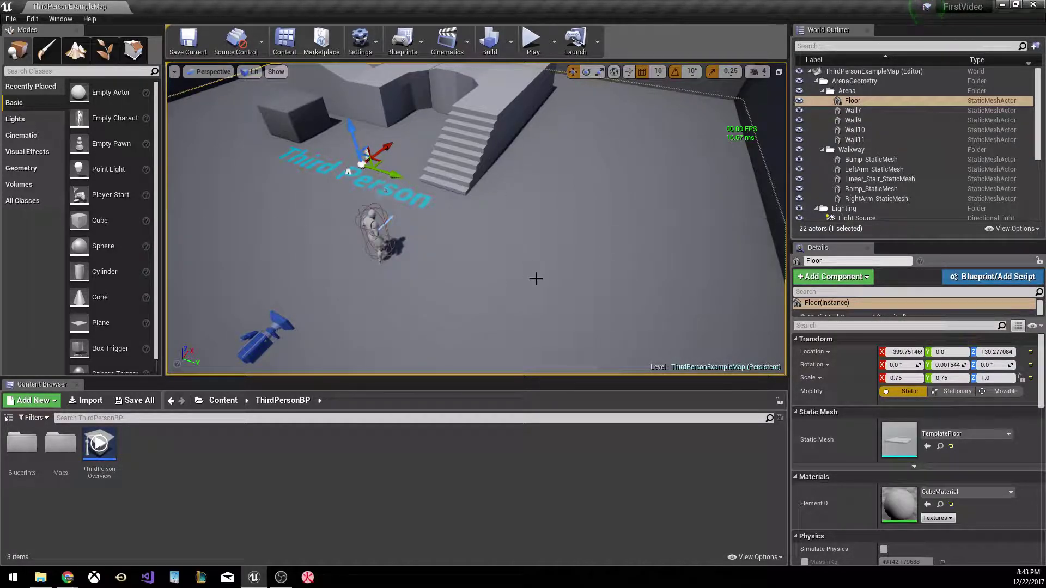
# Play-test the level by running the character over the stairs and walkway and jumping, and stop the session.
pyautogui.moveTo(530, 314); pyautogui.dragTo(531, 315, button='right')
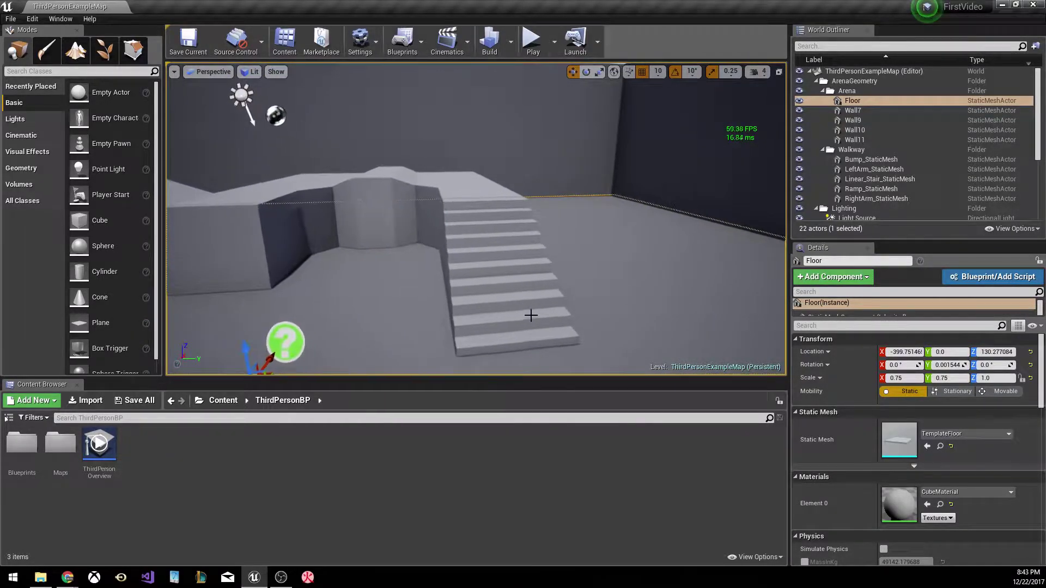
pyautogui.click(532, 41)
pyautogui.press('w')
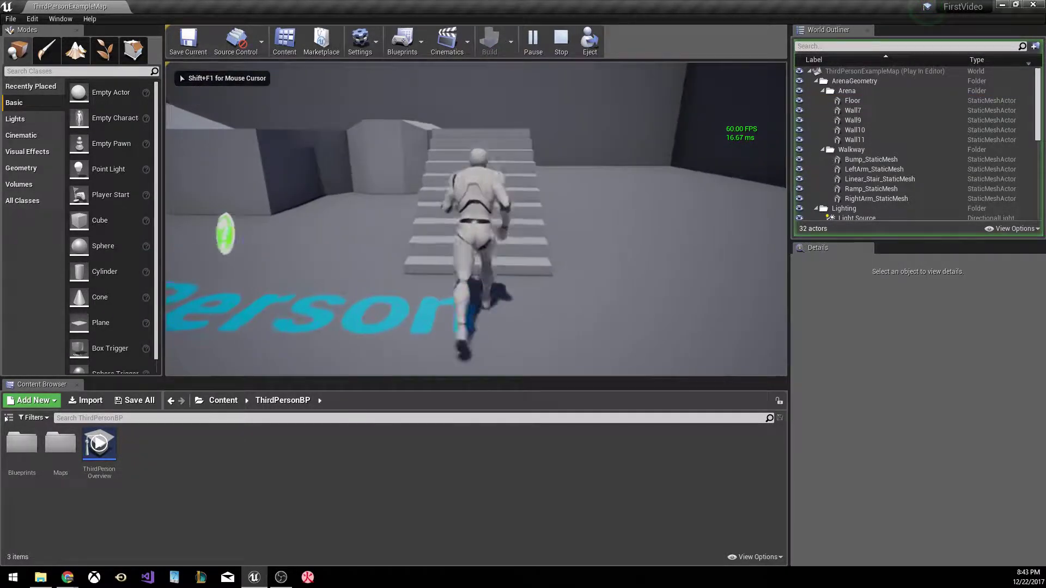
pyautogui.press('s')
pyautogui.press('w')
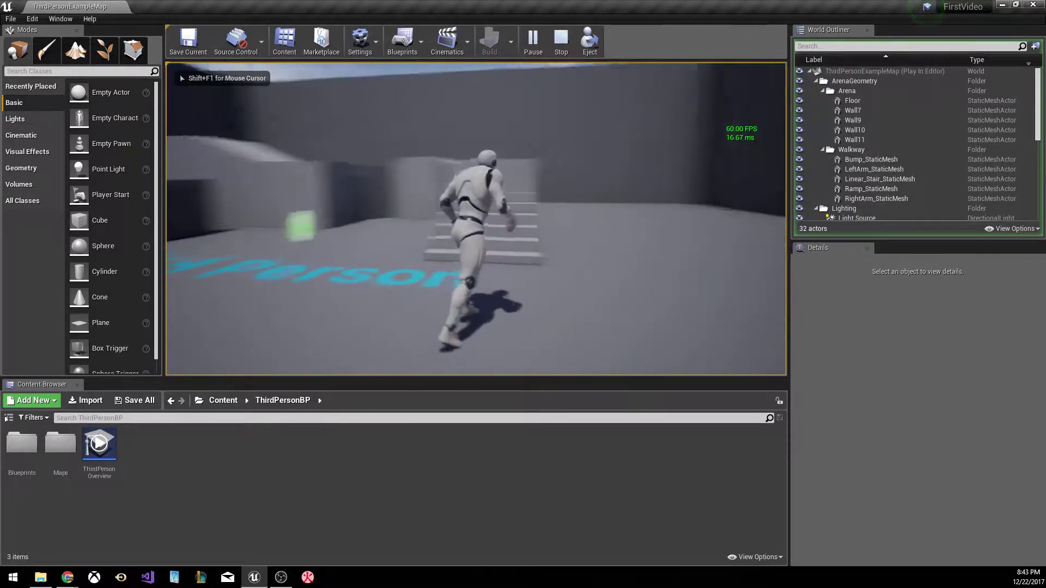
pyautogui.press('w')
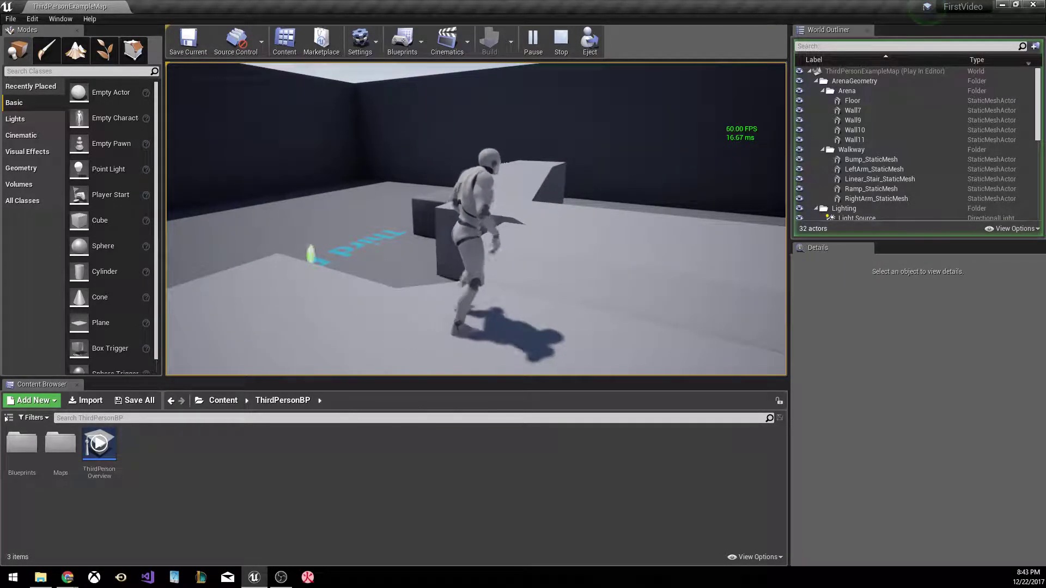
pyautogui.press('w')
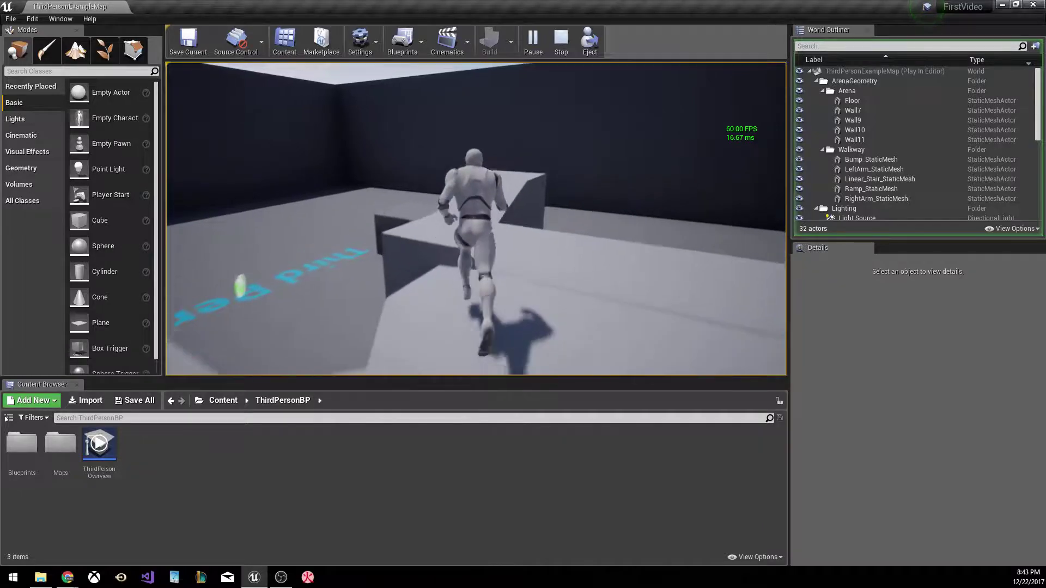
pyautogui.press('w')
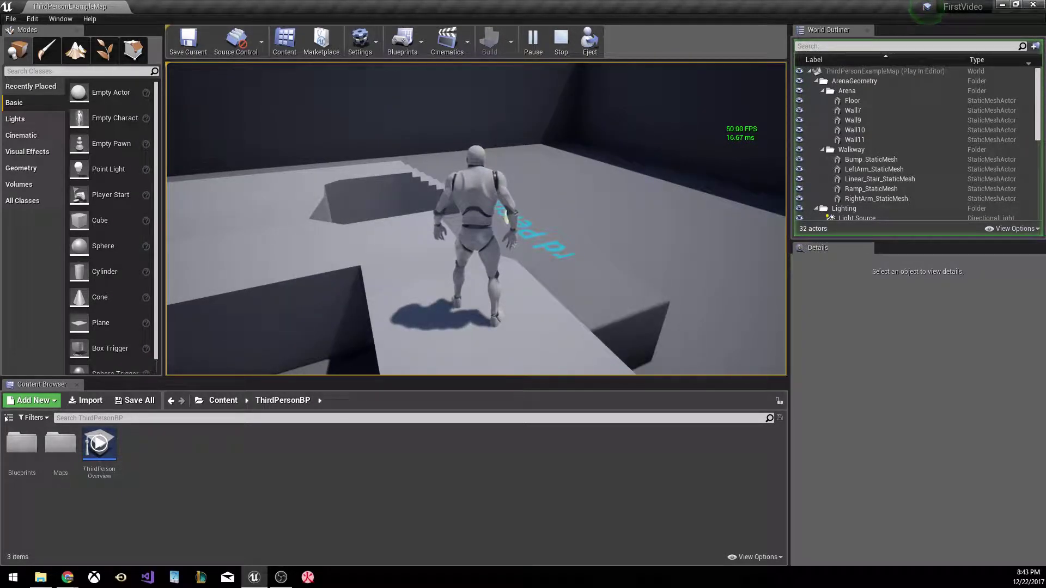
pyautogui.press('w')
pyautogui.press('space')
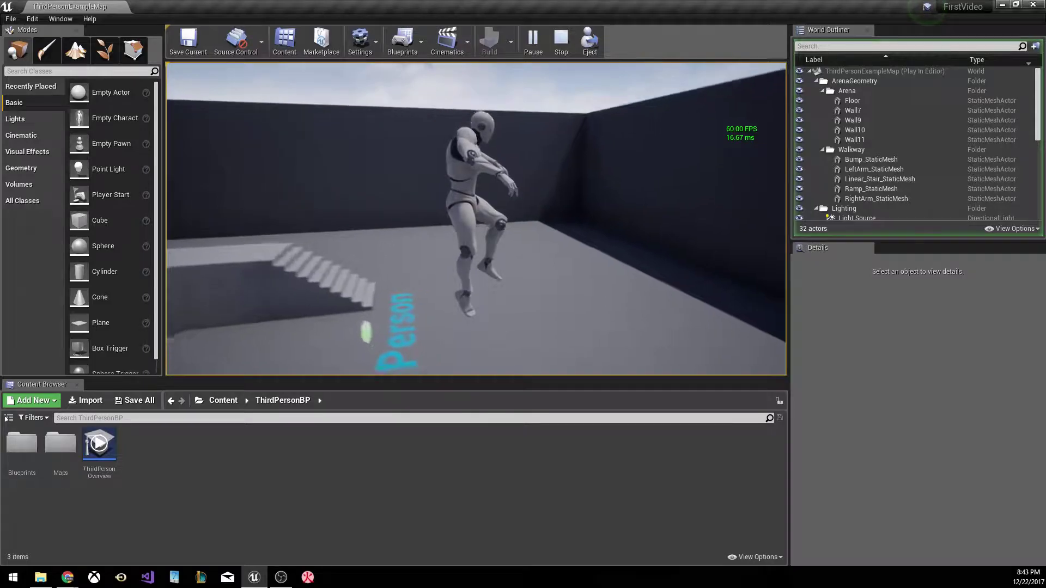
pyautogui.press('Escape')
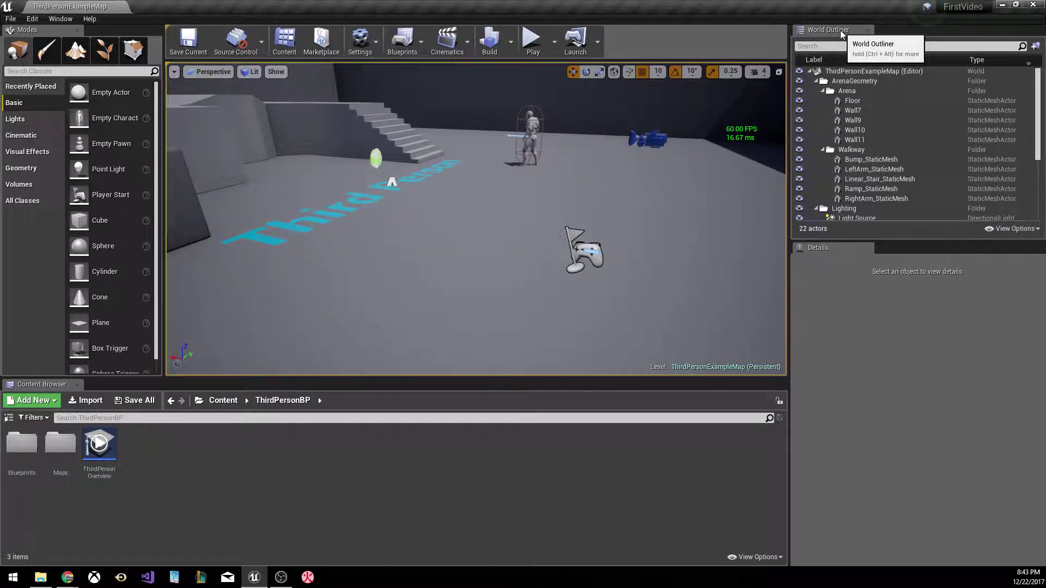
# Examine the actors listed in the World Outliner and view the whole arena from outside.
pyautogui.scroll(-5, 908, 158)
pyautogui.scroll(5, 907, 166)
pyautogui.scroll(-5, 908, 169)
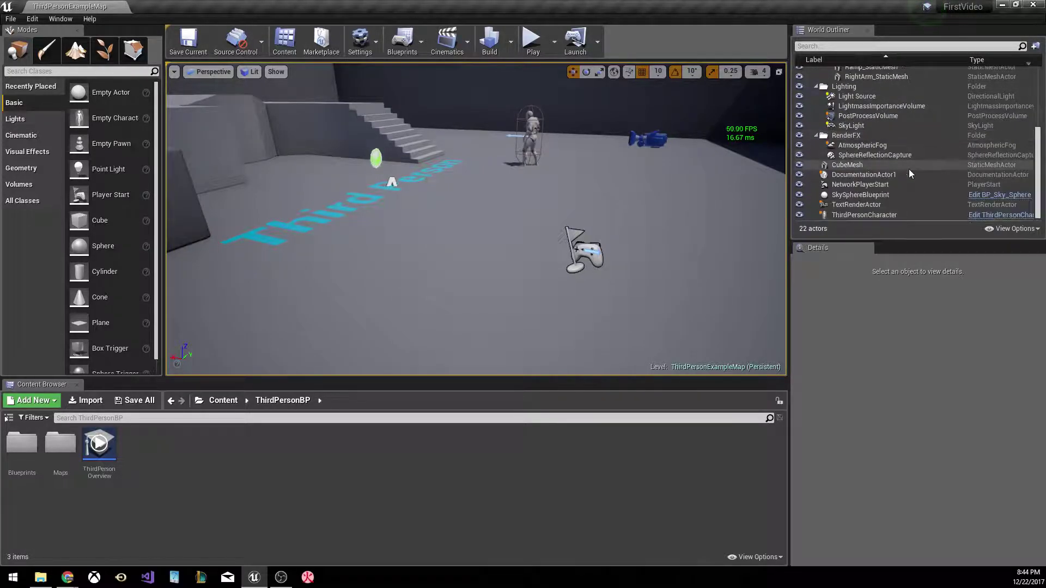
pyautogui.scroll(5, 900, 189)
pyautogui.scroll(-5, 900, 174)
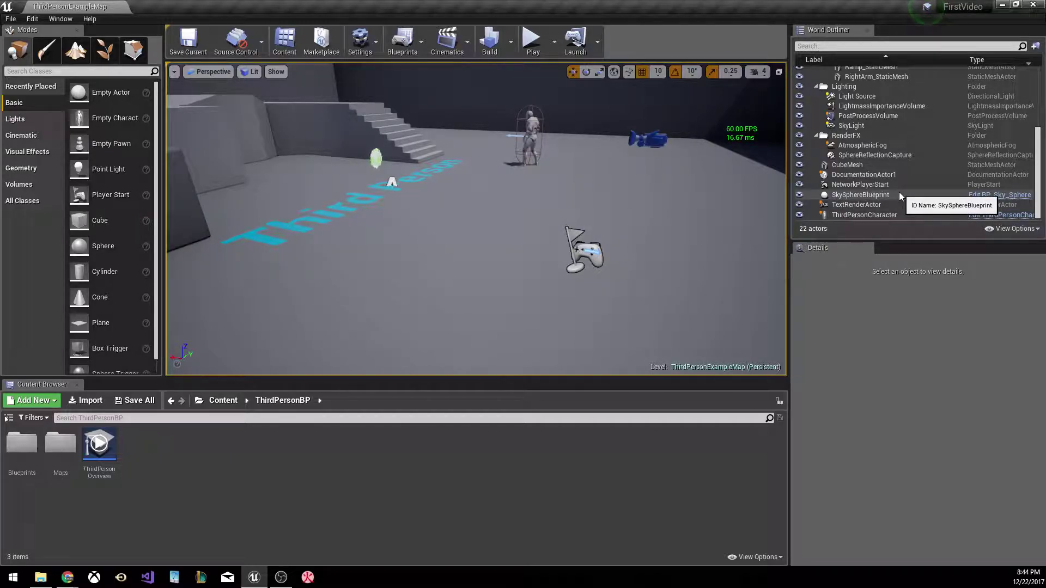
pyautogui.moveTo(618, 273); pyautogui.dragTo(595, 277, button='right')
pyautogui.press('s')
pyautogui.press('d')
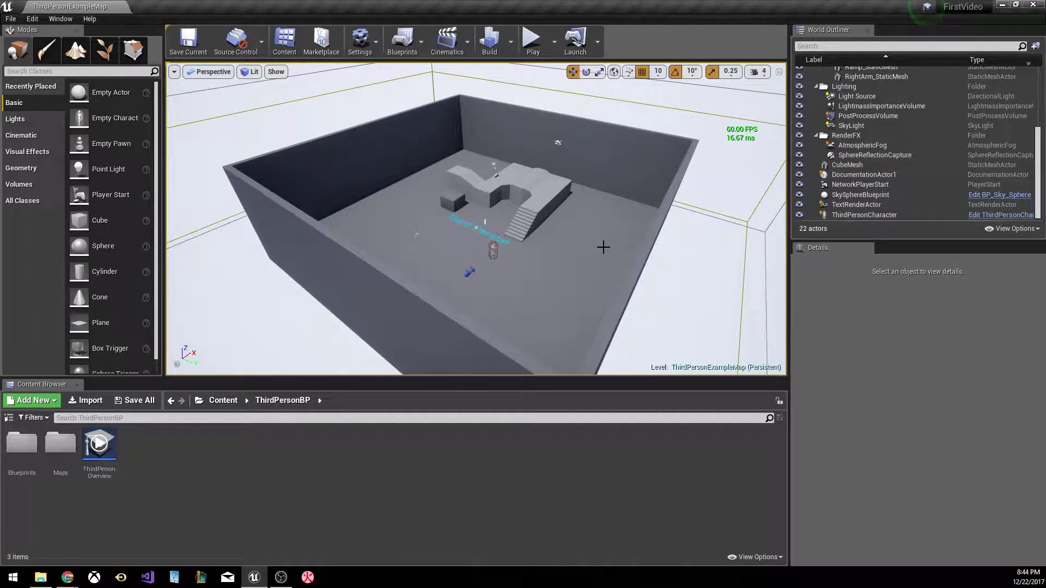
pyautogui.scroll(5, 941, 171)
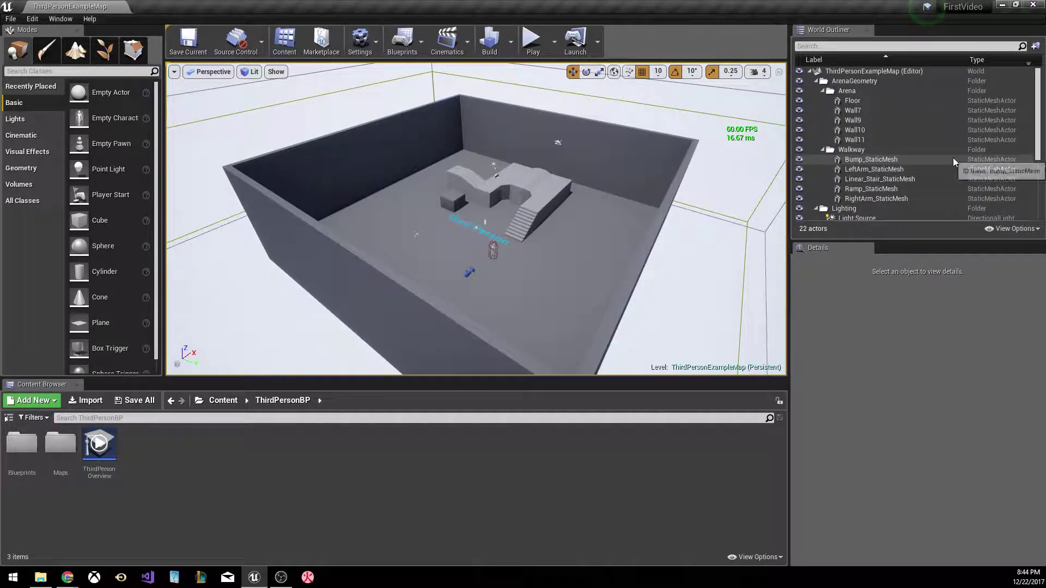
# Select the Floor actor, the sky sphere and the floor again in turn to see how outliner entries match the level.
pyautogui.click(860, 101)
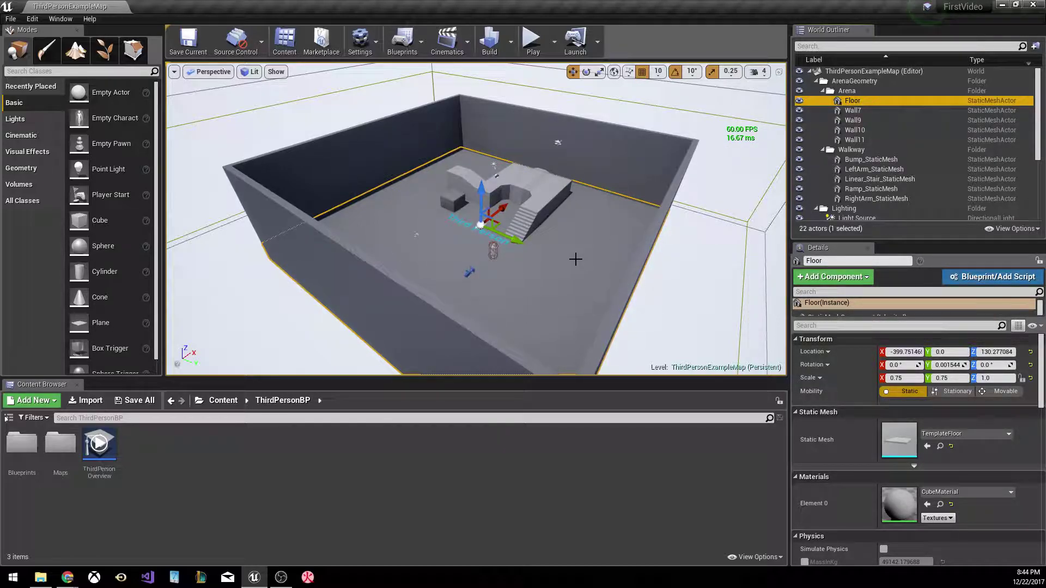
pyautogui.click(691, 266)
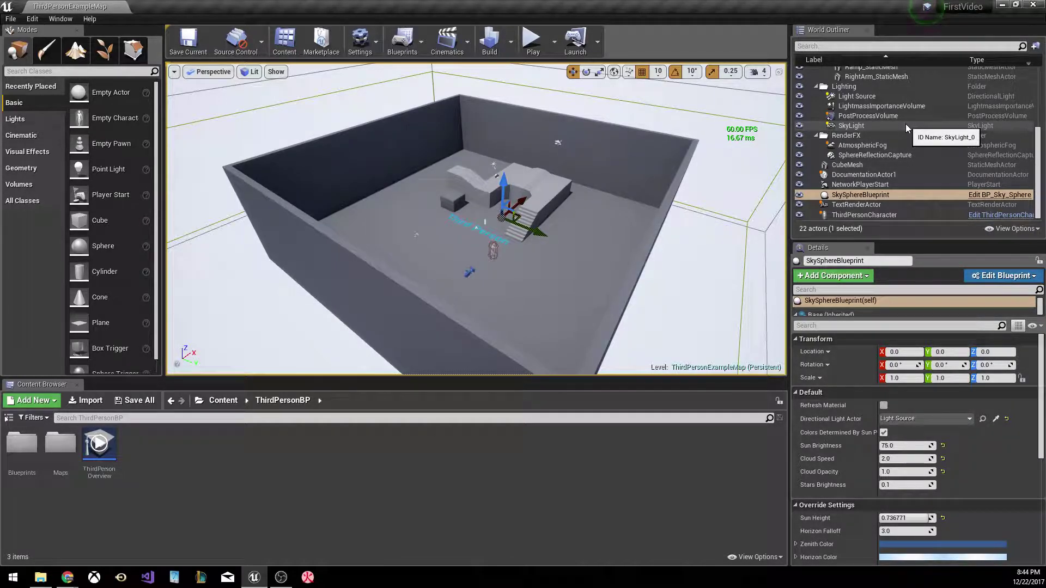
pyautogui.click(598, 281)
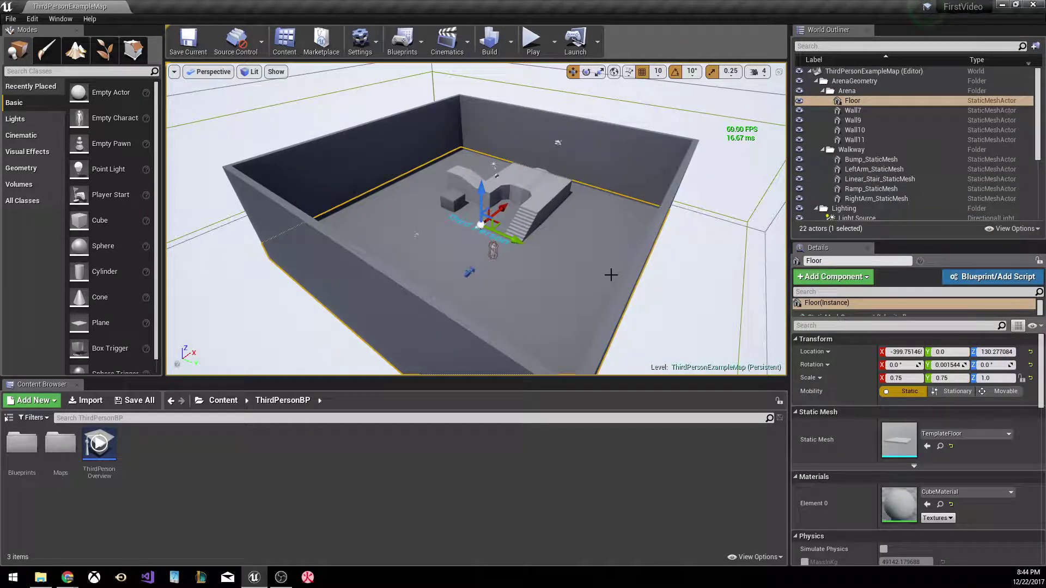
# Collapse the ArenaGeometry and Lighting folders in the World Outliner to shorten the actor list.
pyautogui.click(871, 100)
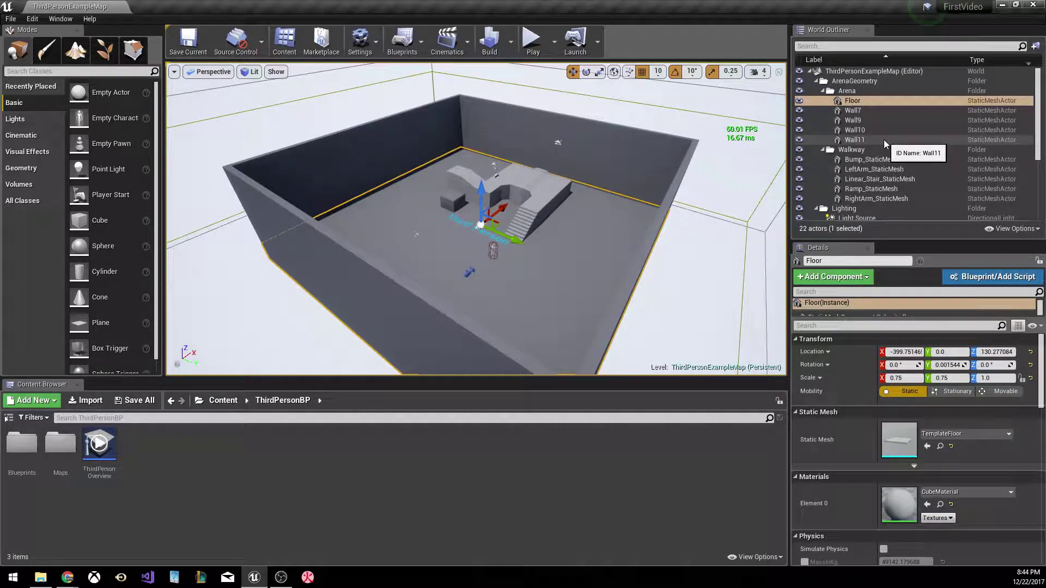
pyautogui.click(820, 82)
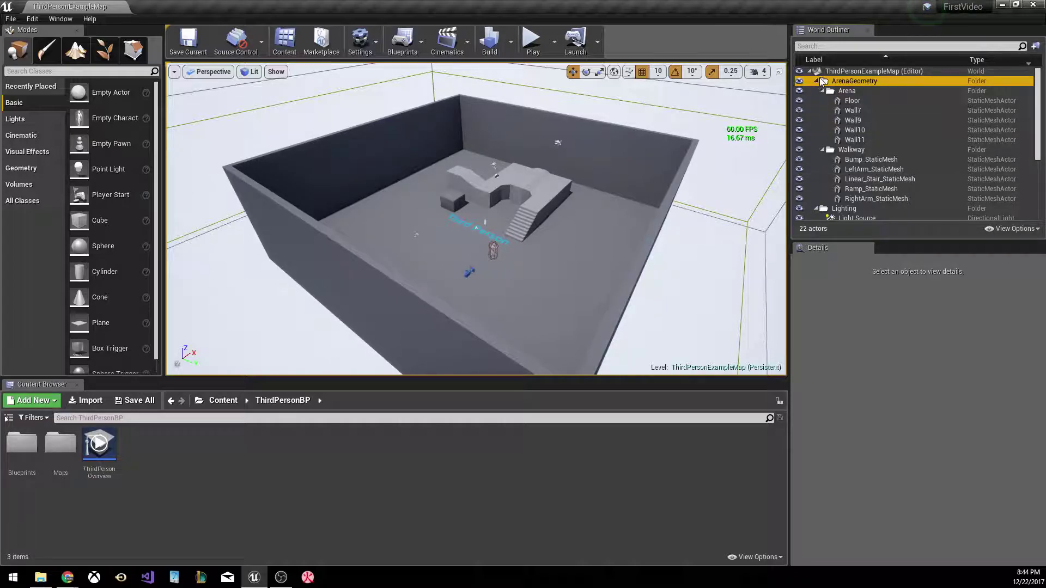
pyautogui.click(816, 82)
pyautogui.click(815, 91)
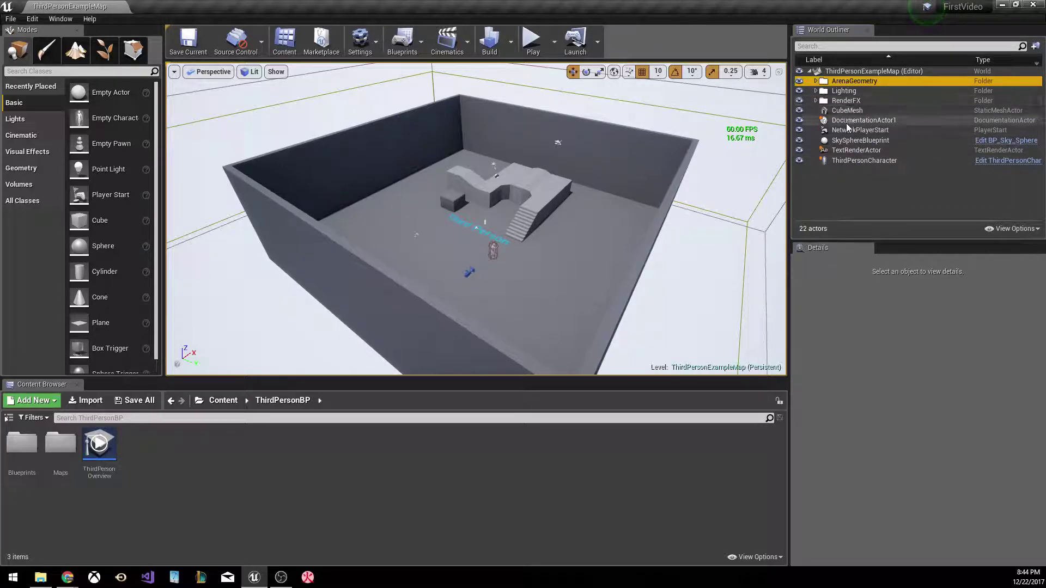
pyautogui.click(1034, 46)
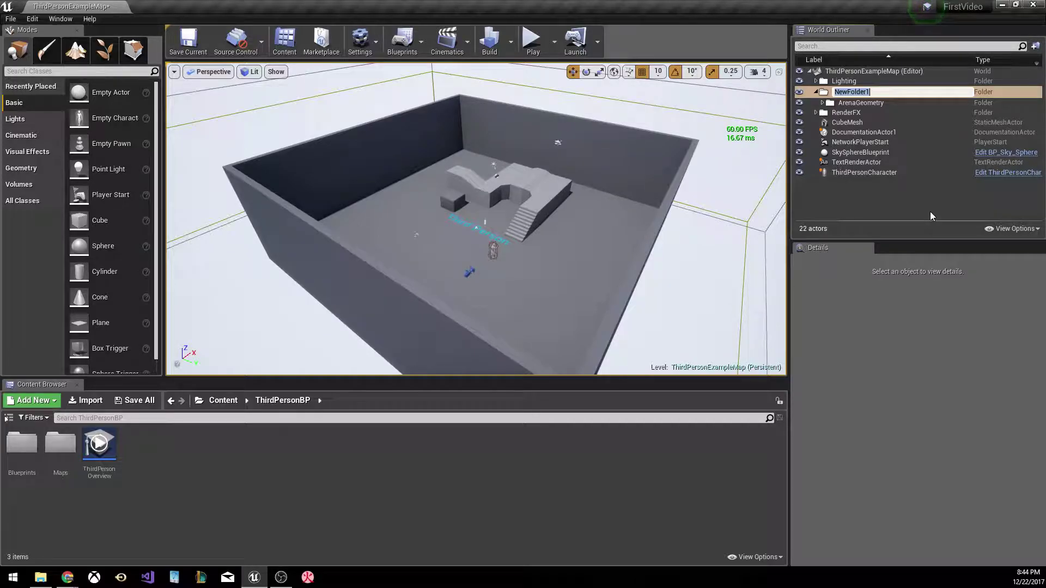
pyautogui.write('Extra Stuff')
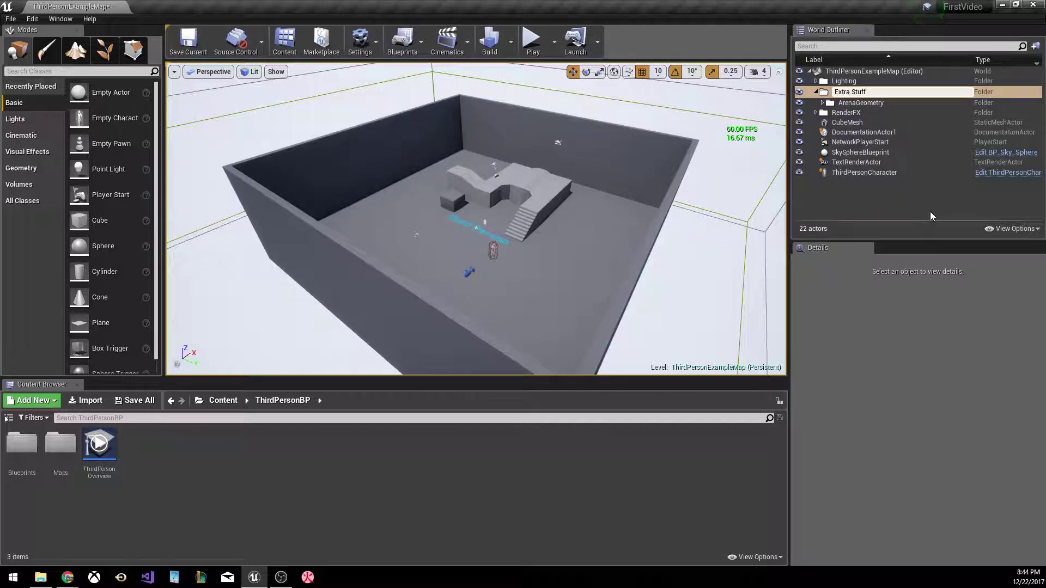
pyautogui.press('Return')
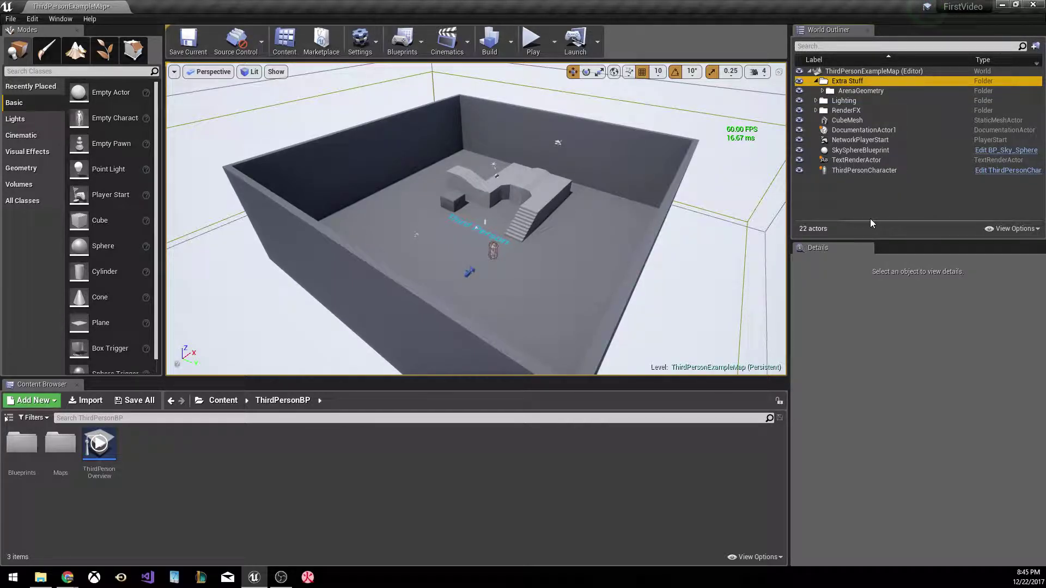
pyautogui.click(823, 91)
pyautogui.click(823, 91)
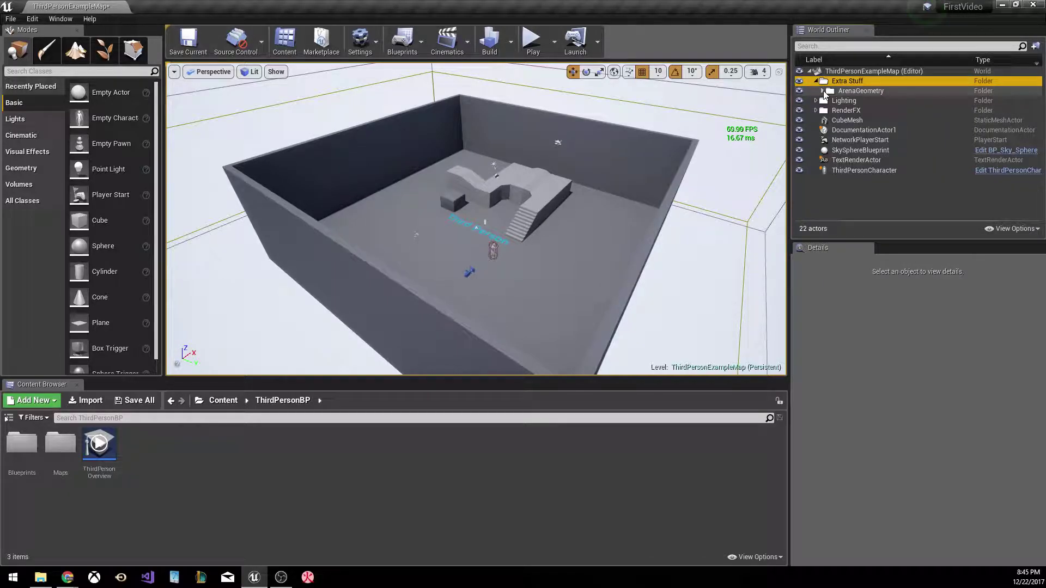
pyautogui.hotkey('ctrl', 'z')
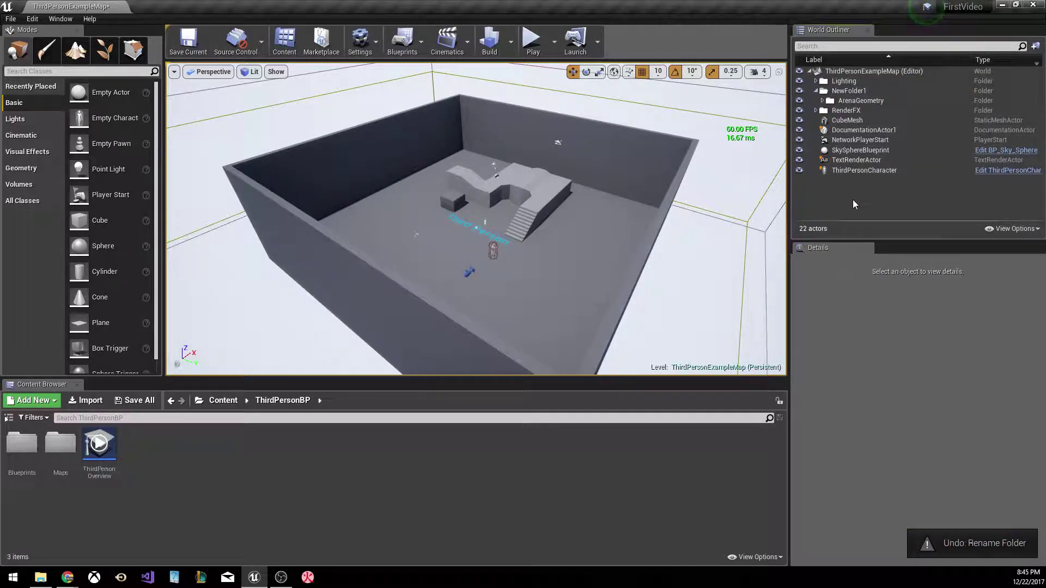
# Create an empty top-level folder named Extra Stuff in the World Outliner.
pyautogui.click(1035, 46)
pyautogui.click(885, 210)
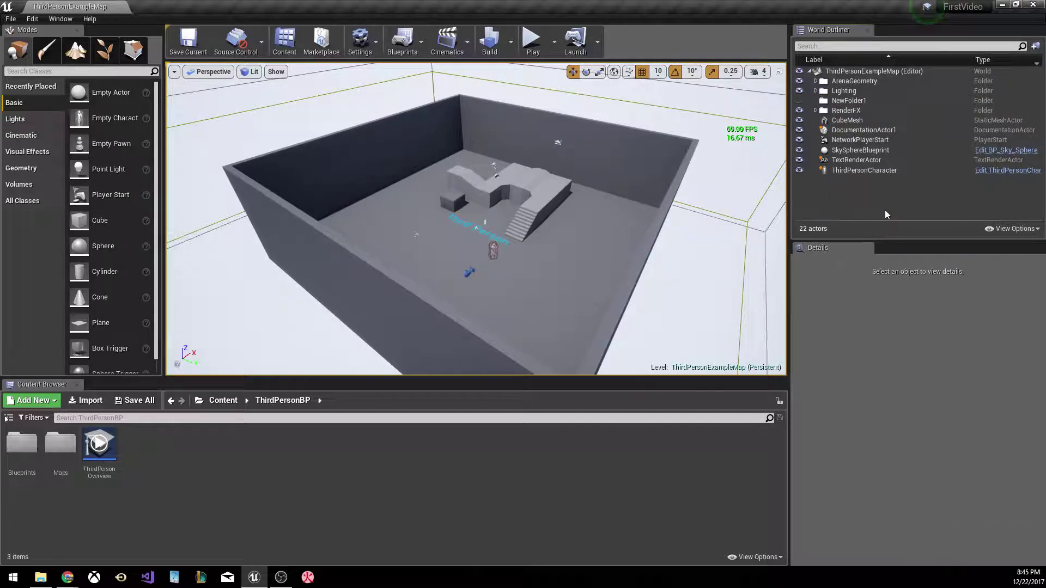
pyautogui.click(849, 101)
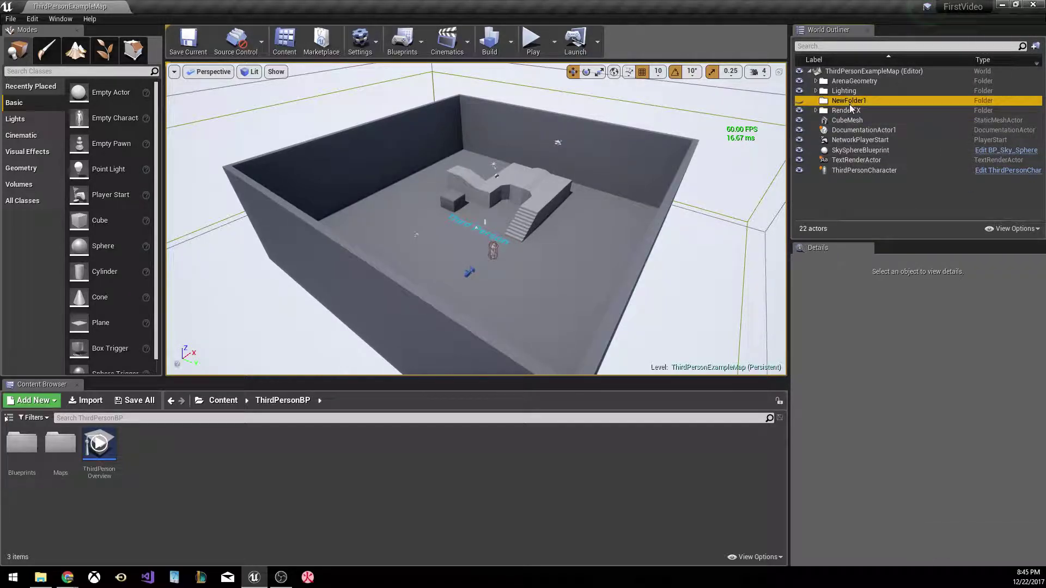
pyautogui.click(862, 100)
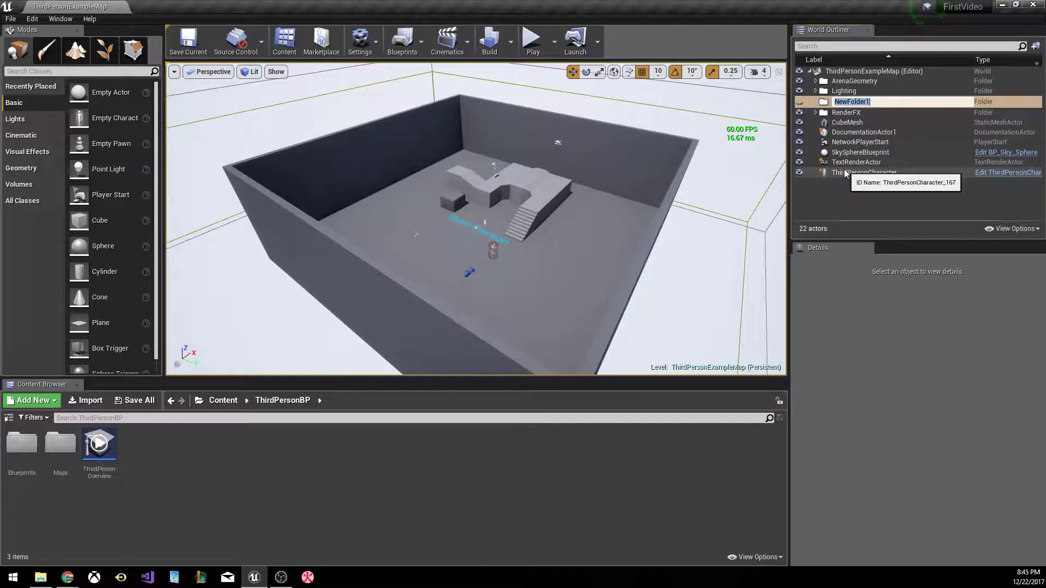
pyautogui.write('Extra Stuff')
pyautogui.press('Return')
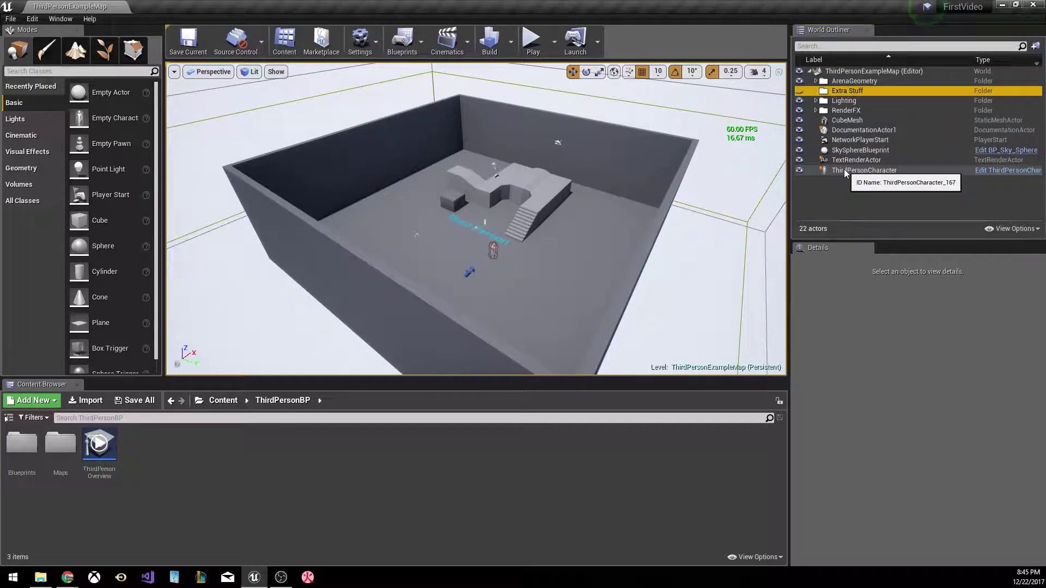
pyautogui.click(847, 210)
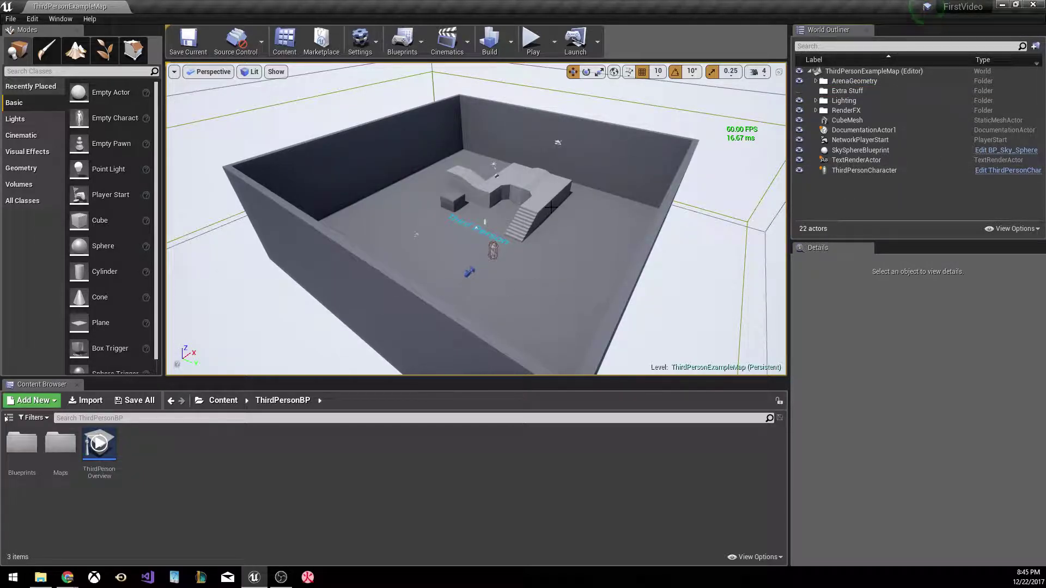
# Move the six loose actors, from CubeMesh to ThirdPersonCharacter, into the Extra Stuff folder and collapse it.
pyautogui.click(874, 168)
pyautogui.keyDown('ctrl'); pyautogui.click(872, 159); pyautogui.keyUp('ctrl')
pyautogui.keyDown('ctrl'); pyautogui.click(861, 150); pyautogui.keyUp('ctrl')
pyautogui.keyDown('ctrl'); pyautogui.click(861, 140); pyautogui.keyUp('ctrl')
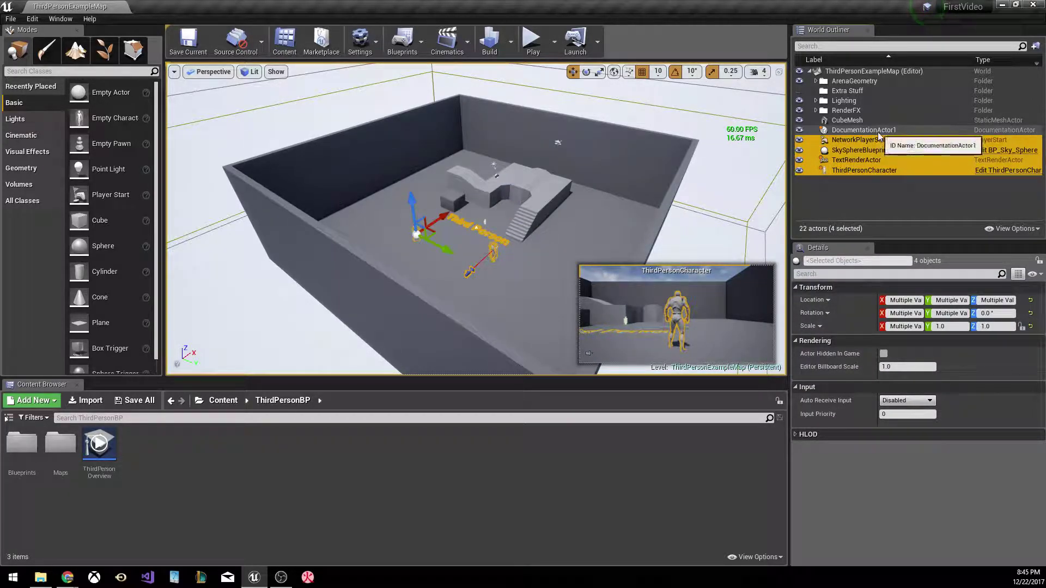
pyautogui.keyDown('ctrl'); pyautogui.click(860, 130); pyautogui.keyUp('ctrl')
pyautogui.keyDown('ctrl'); pyautogui.click(849, 120); pyautogui.keyUp('ctrl')
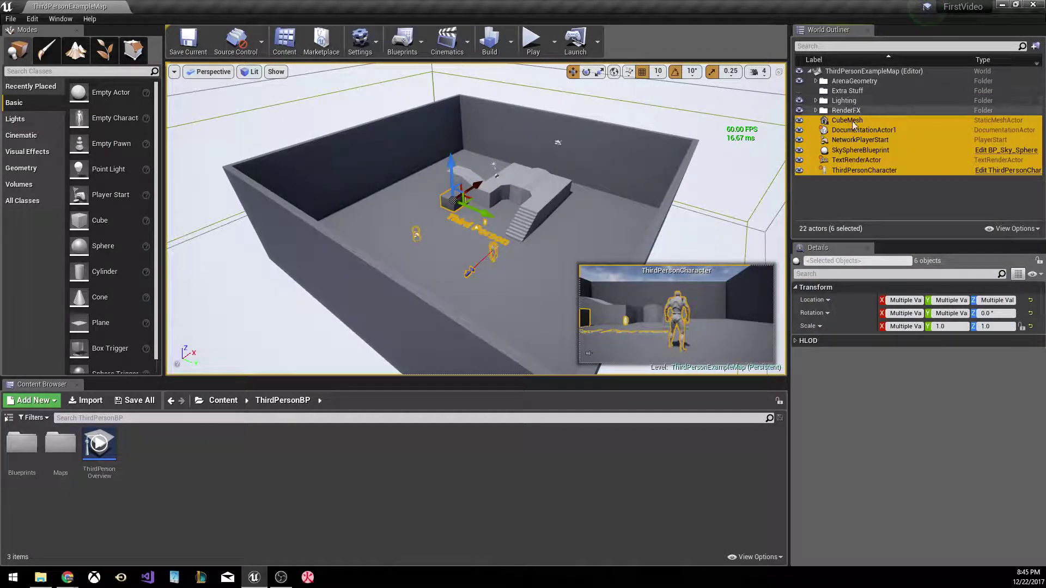
pyautogui.moveTo(853, 126); pyautogui.dragTo(848, 91)
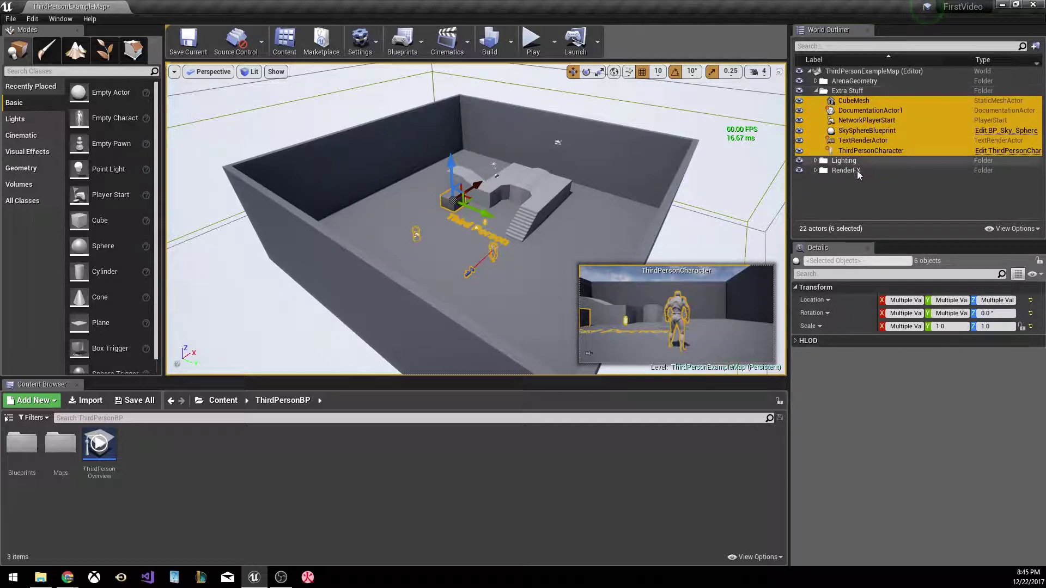
pyautogui.press('Escape')
pyautogui.click(815, 90)
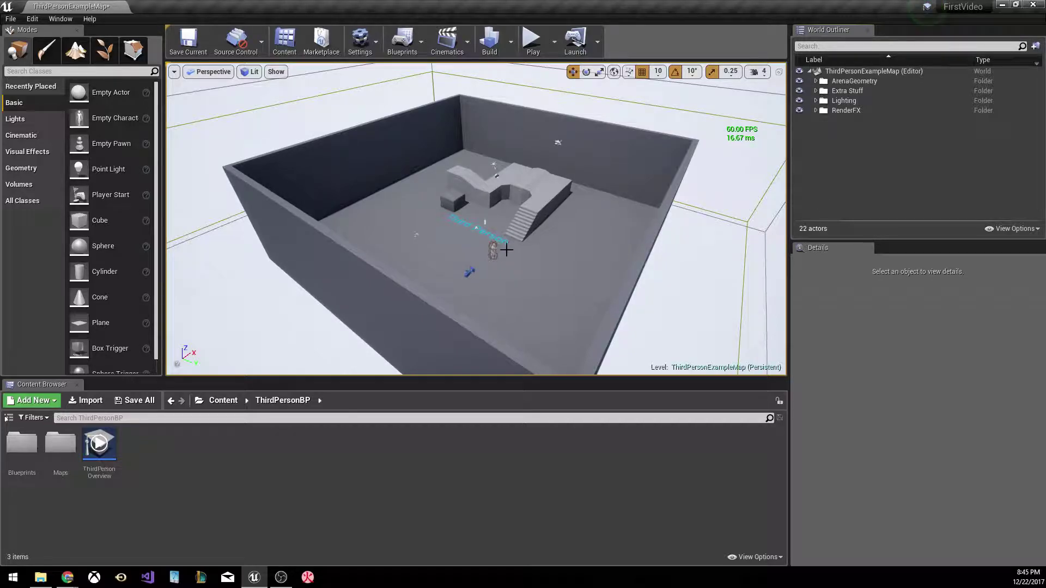
# Check the ThirdPersonCharacter actor inside the Extra Stuff folder and collapse the folder again.
pyautogui.click(815, 91)
pyautogui.click(868, 151)
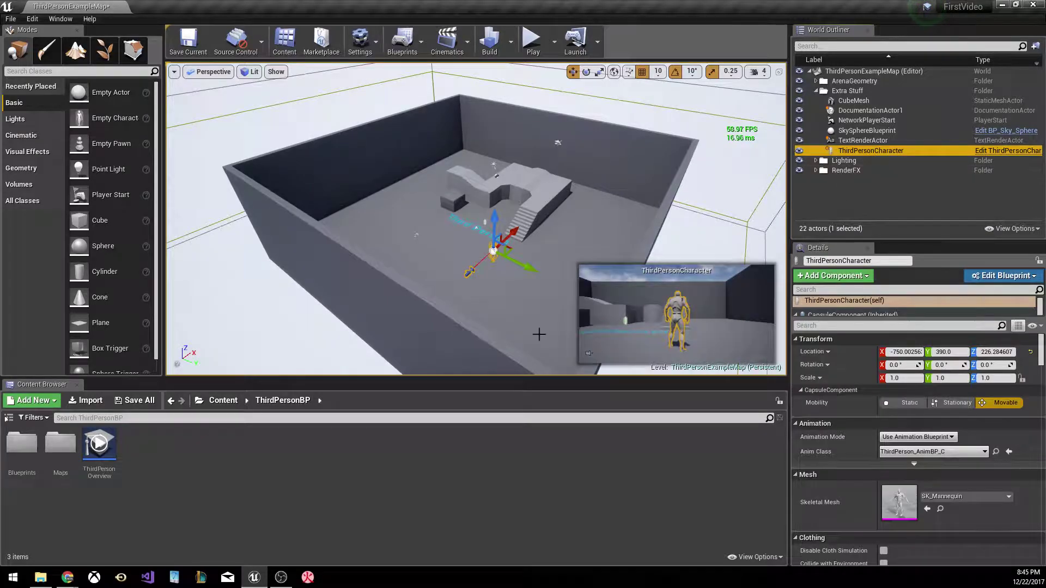
pyautogui.click(897, 203)
pyautogui.click(816, 90)
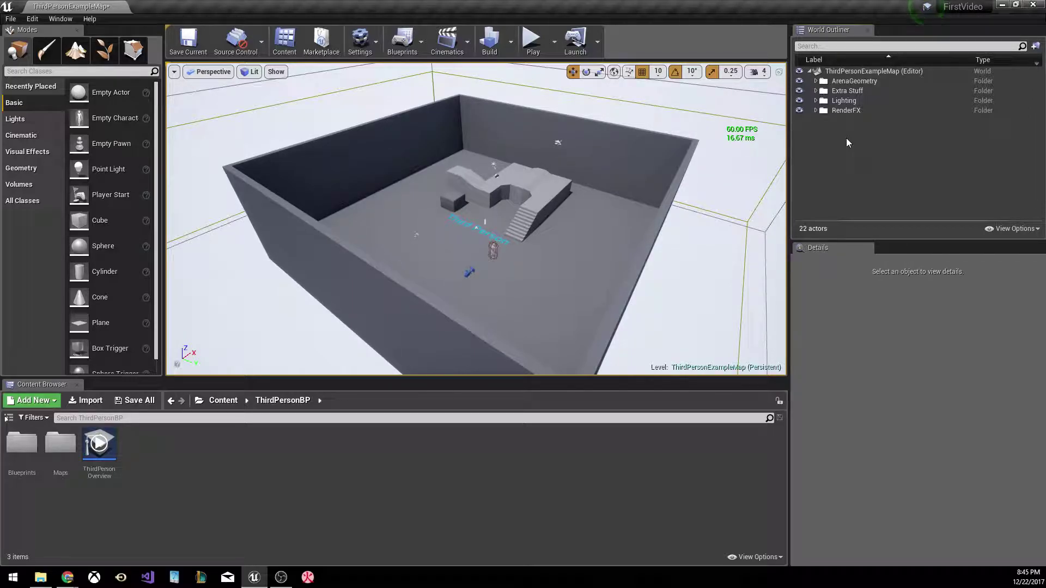
# Delete the ArenaGeometry, Extra Stuff, Lighting and RenderFX folders from the World Outliner.
pyautogui.hotkey('ctrl', 'a')
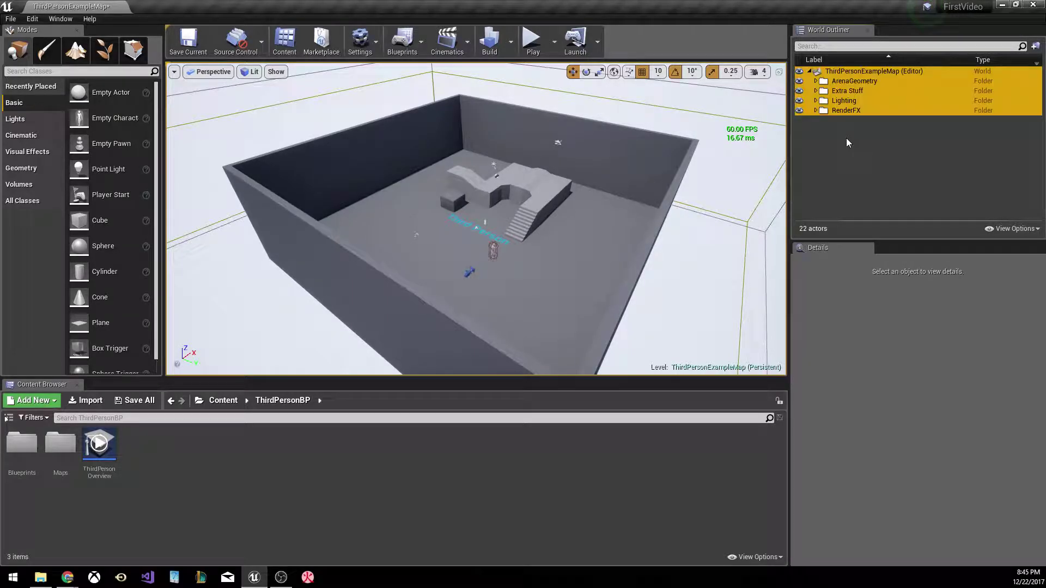
pyautogui.press('Delete')
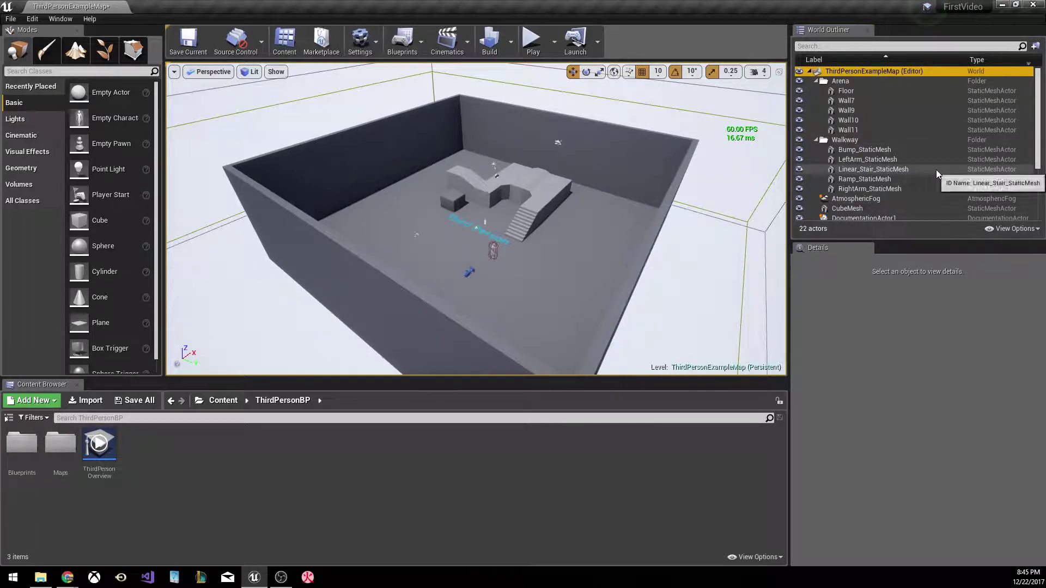
# Try deleting every actor in the level, and undo the deletion.
pyautogui.hotkey('ctrl', 'a')
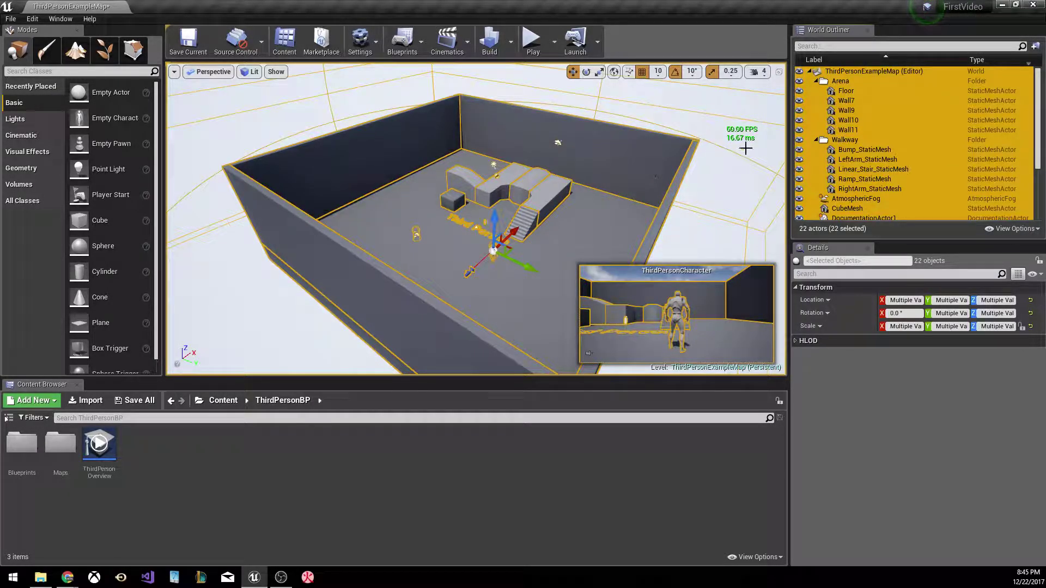
pyautogui.press('Delete')
pyautogui.click(576, 339)
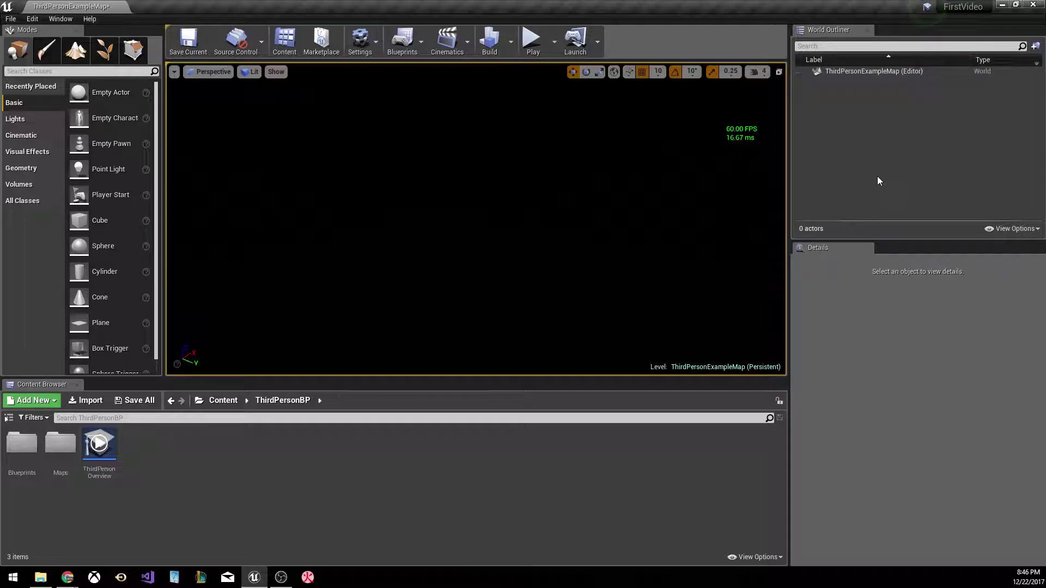
pyautogui.moveTo(525, 243); pyautogui.dragTo(561, 243, button='right')
pyautogui.hotkey('ctrl', 'z')
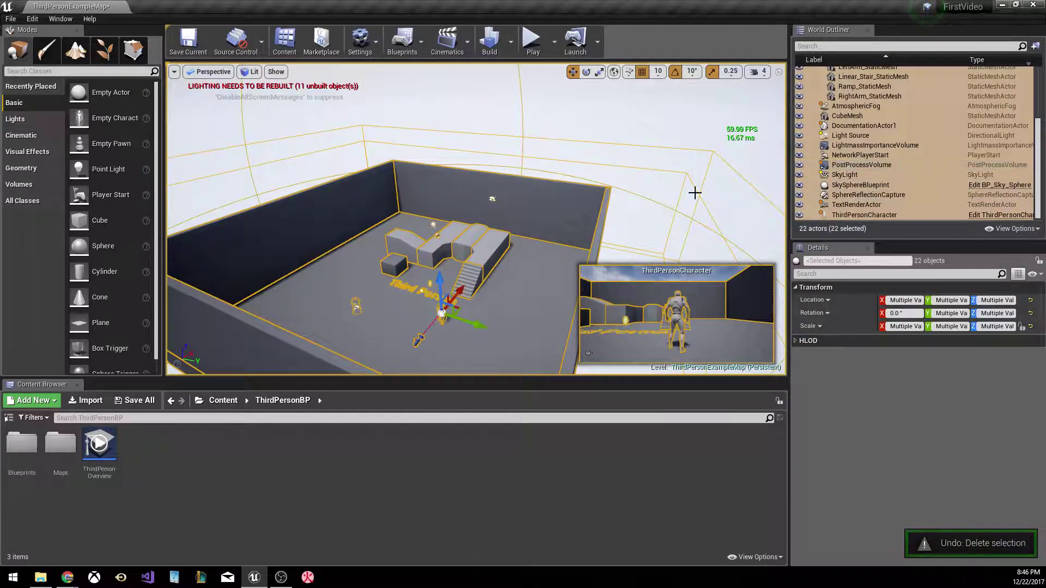
# Select the sky sphere in the level and collapse the Arena and Walkway folders in the World Outliner.
pyautogui.click(686, 178)
pyautogui.moveTo(654, 280); pyautogui.dragTo(676, 275, button='right')
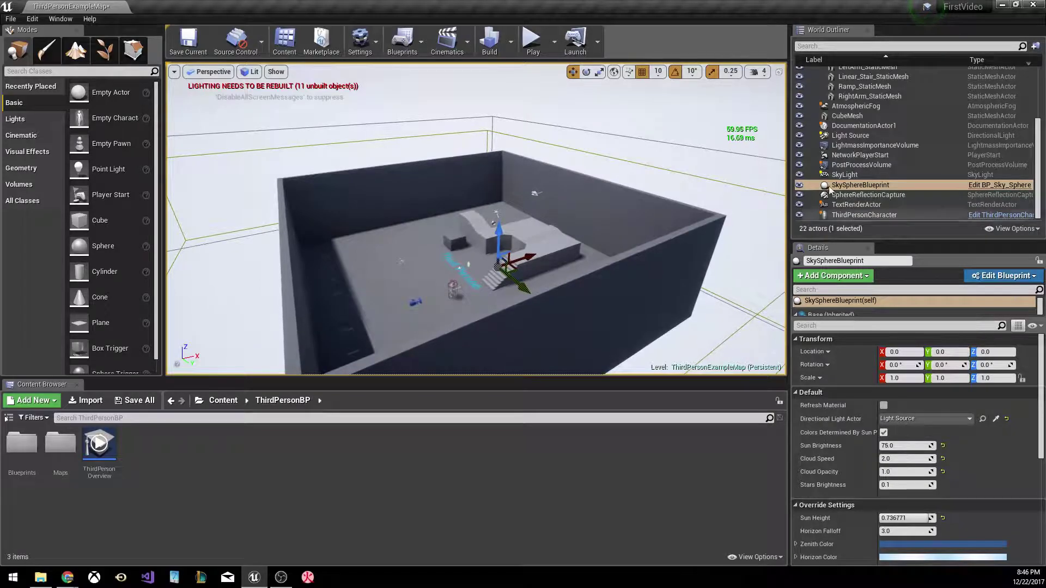
pyautogui.scroll(5, 867, 191)
pyautogui.click(816, 81)
pyautogui.click(816, 90)
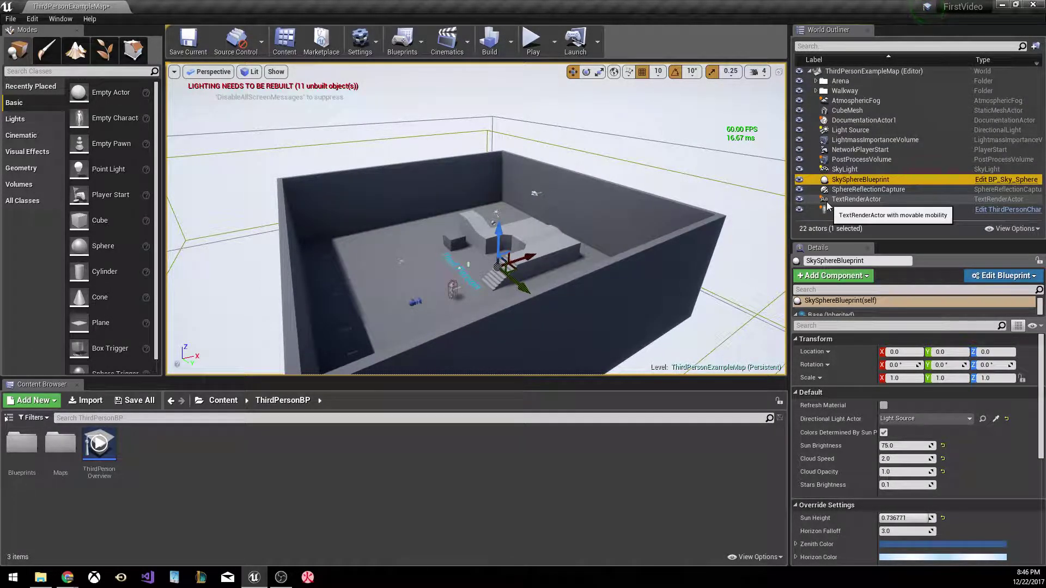
pyautogui.click(816, 81)
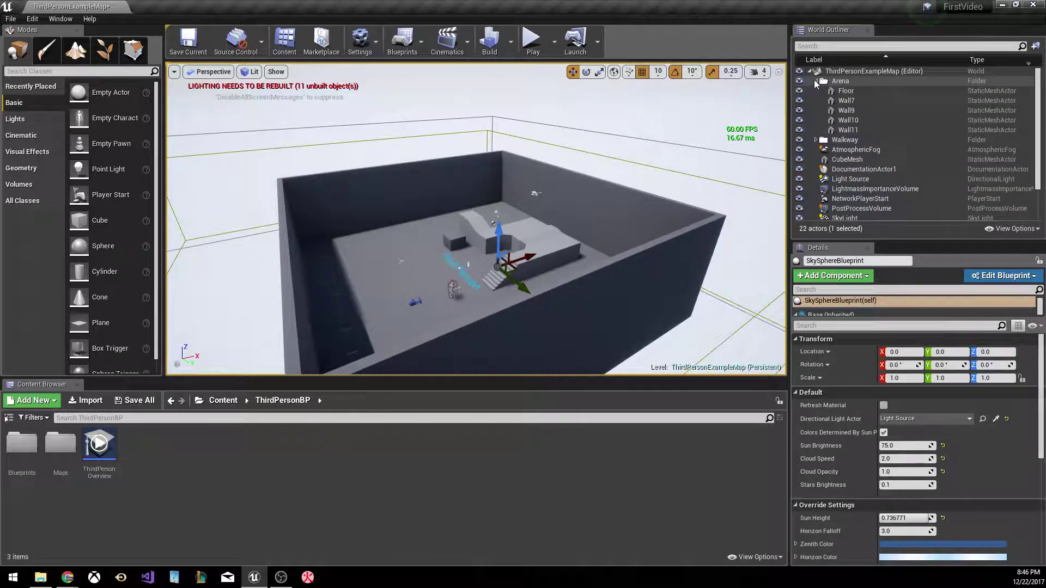
pyautogui.click(816, 81)
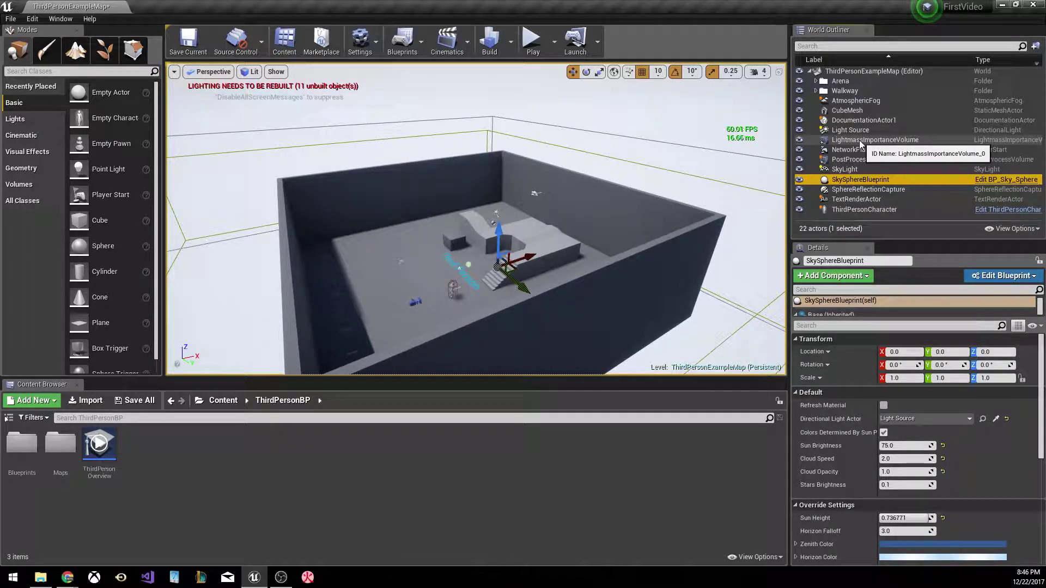
# Collapse and reopen the map's root entry in the World Outliner, and enlarge the sky sphere's component list in Details.
pyautogui.click(810, 72)
pyautogui.click(810, 72)
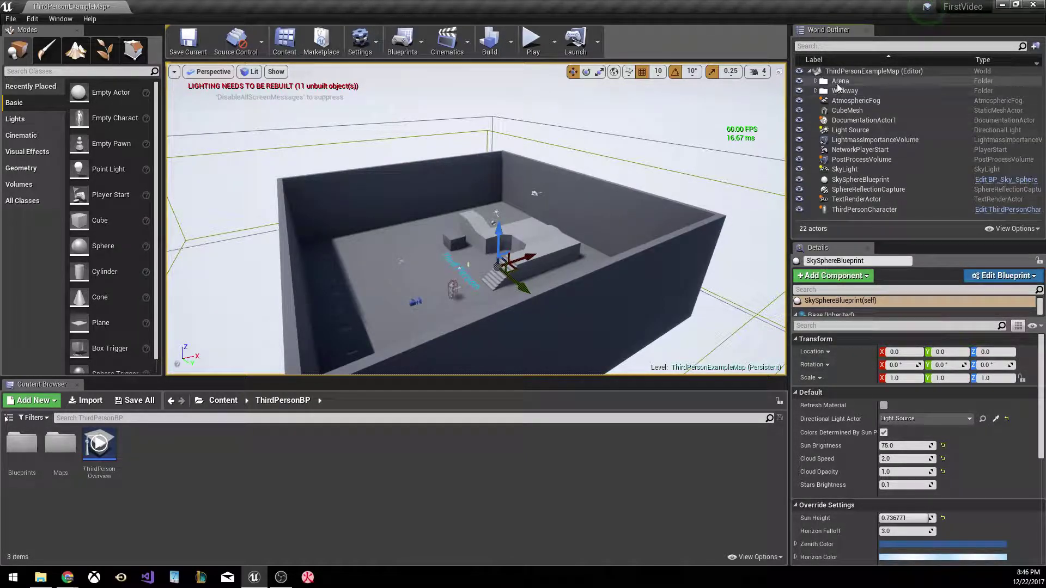
pyautogui.scroll(-3, 840, 365)
pyautogui.scroll(3, 840, 365)
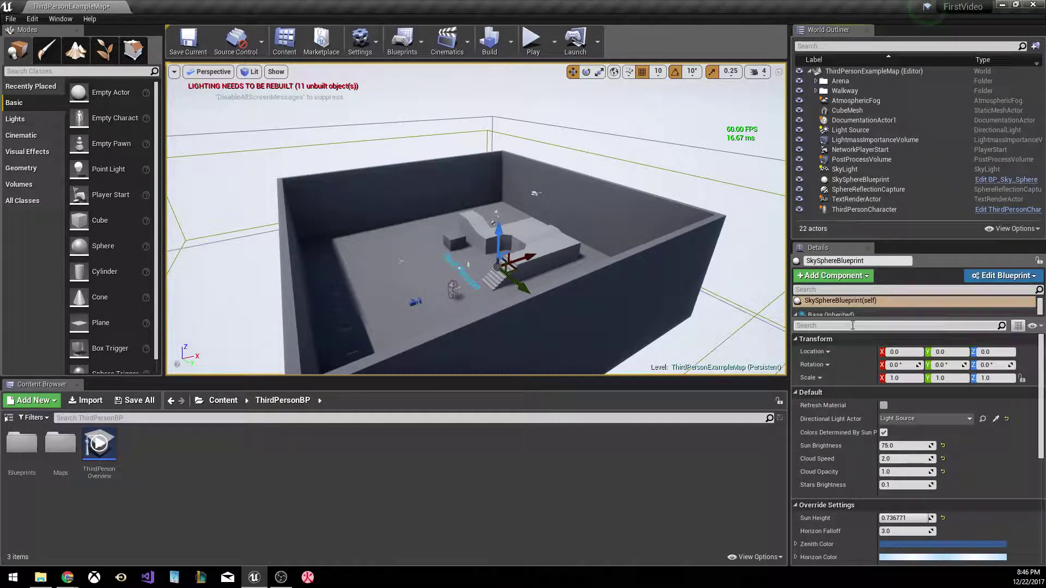
pyautogui.moveTo(857, 320); pyautogui.dragTo(843, 344)
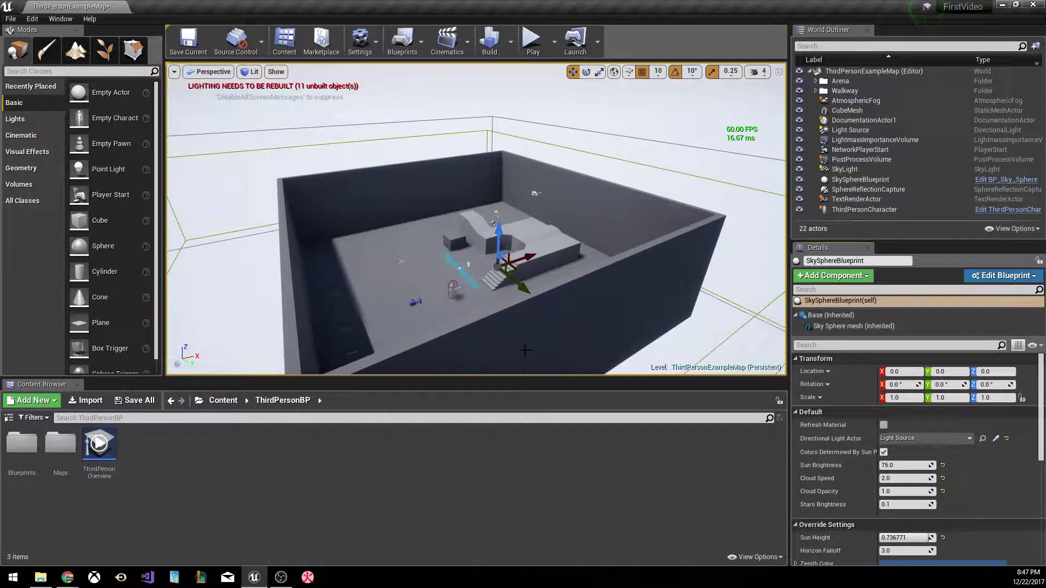
# Move the cube near the walkway along the Y axis to -750, try another position, and undo the moves.
pyautogui.moveTo(595, 334); pyautogui.dragTo(408, 283)
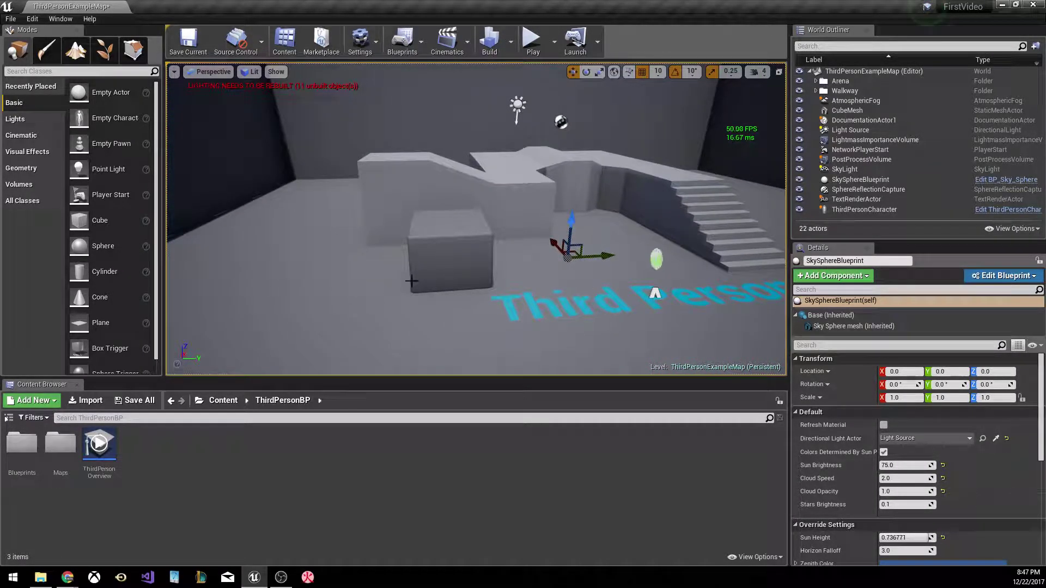
pyautogui.click(424, 265)
pyautogui.moveTo(483, 245); pyautogui.dragTo(376, 250)
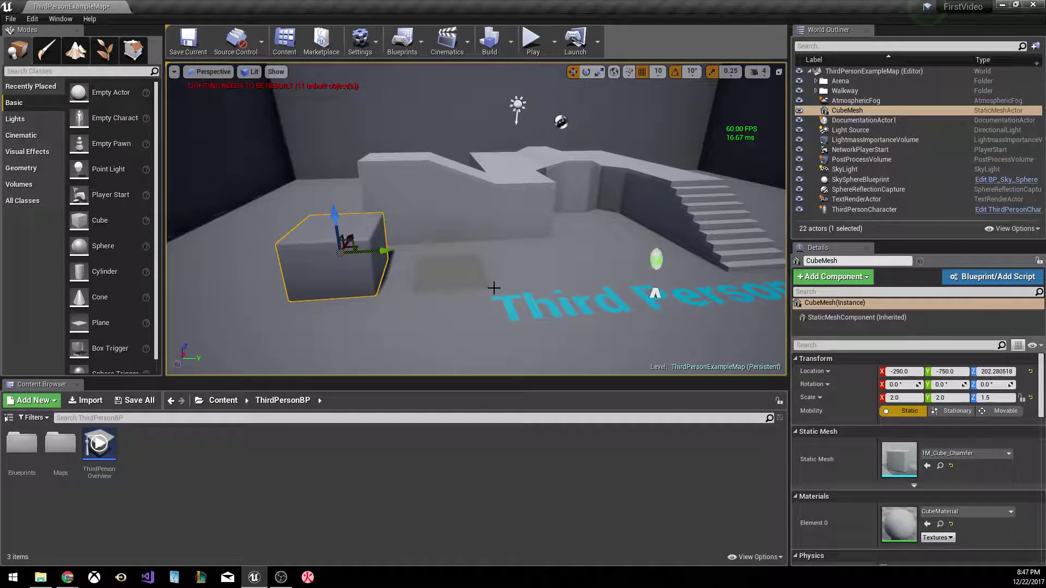
pyautogui.moveTo(392, 252); pyautogui.dragTo(339, 142)
pyautogui.hotkey('ctrl', 'z')
pyautogui.hotkey('ctrl', 'z')
pyautogui.hotkey('ctrl', 'z')
pyautogui.hotkey('ctrl', 'z')
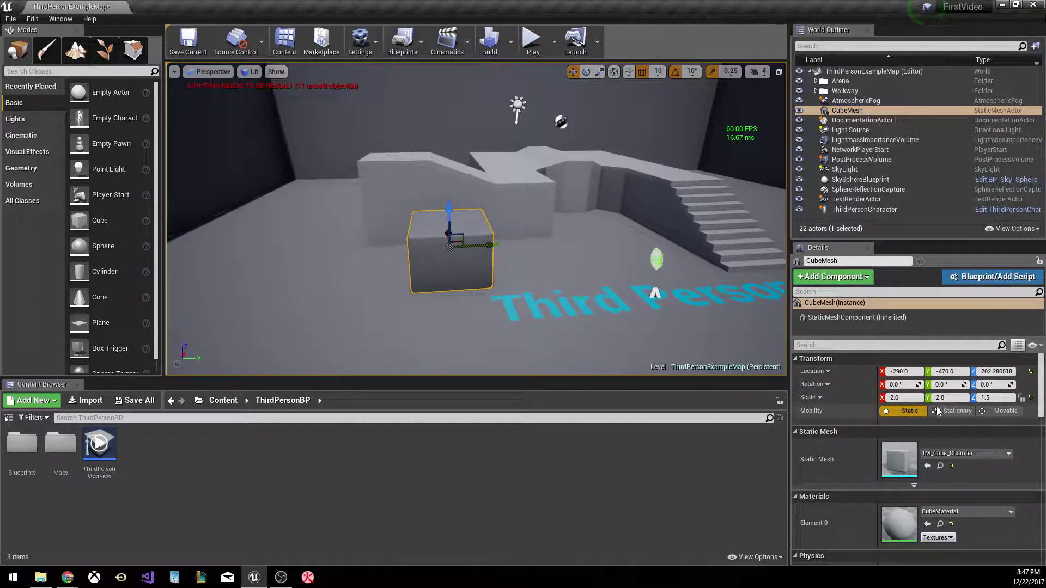
# Set the cube's location to -300 on the X axis and -500 on the Y axis.
pyautogui.click(911, 372)
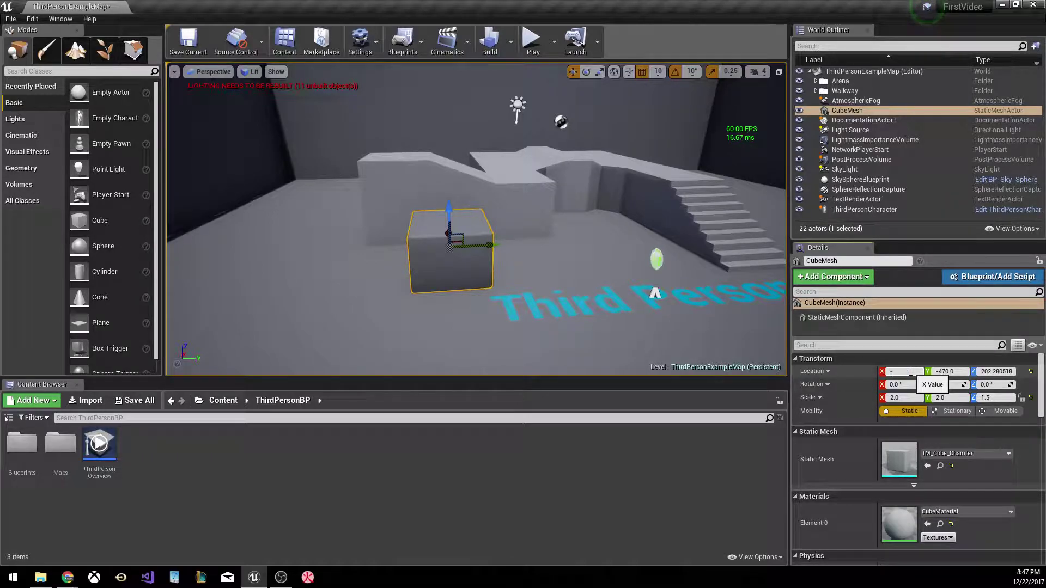
pyautogui.press('Return')
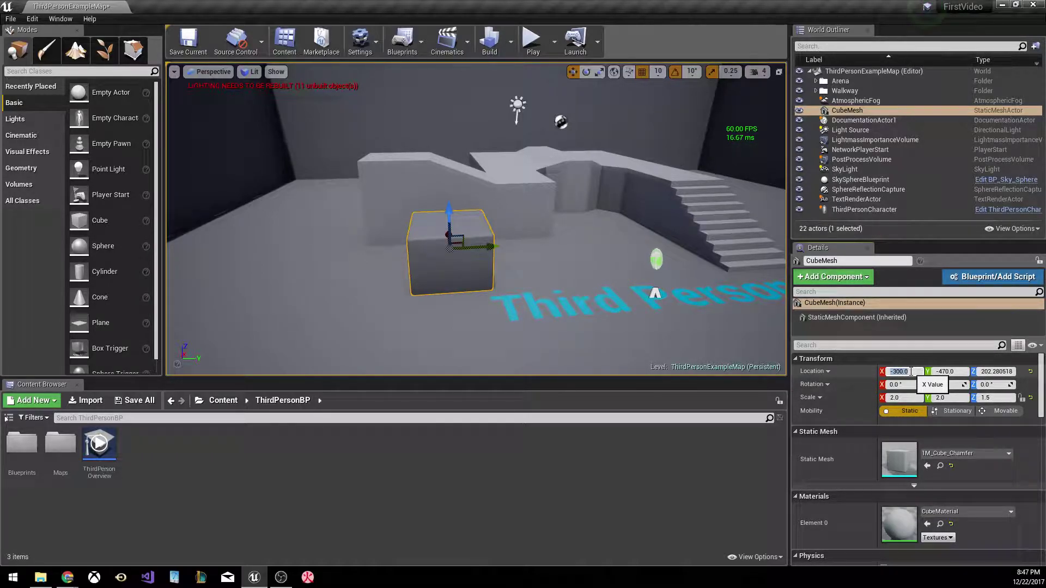
pyautogui.click(963, 372)
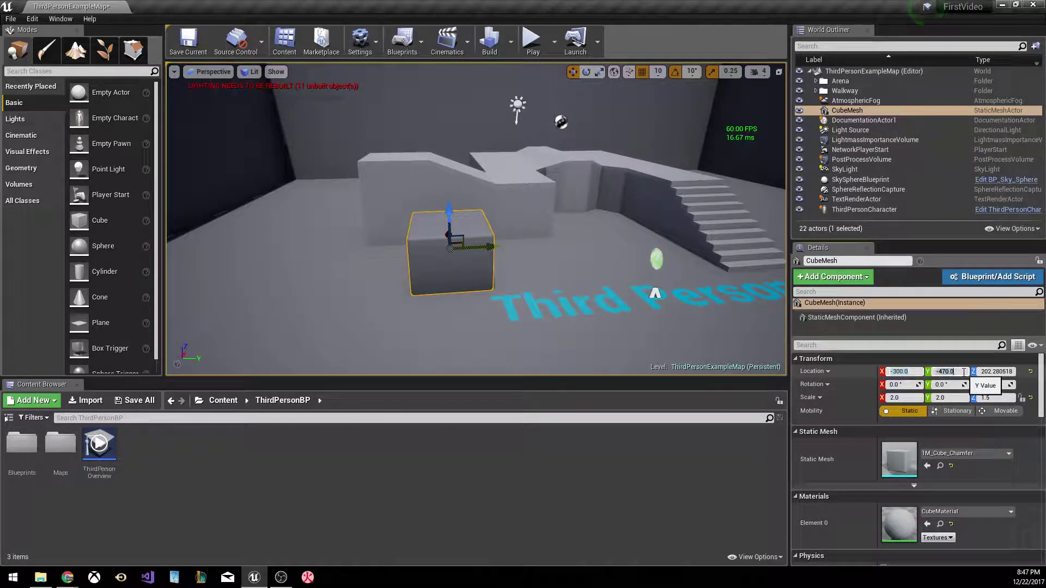
pyautogui.write('-500')
pyautogui.press('Return')
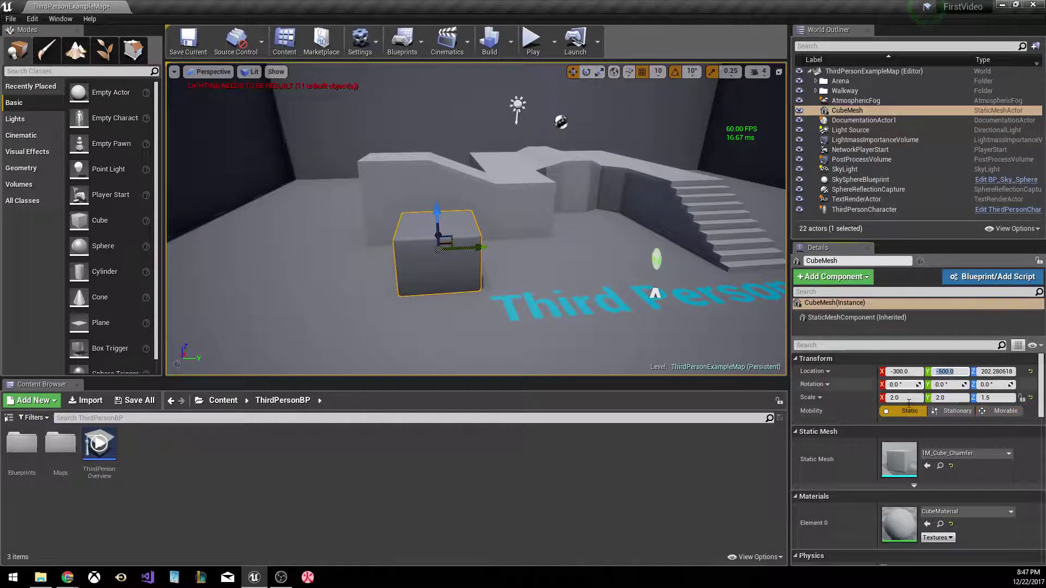
# Set the cube's Z scale to 5 and raise it along the Z axis to about 380.
pyautogui.click(992, 397)
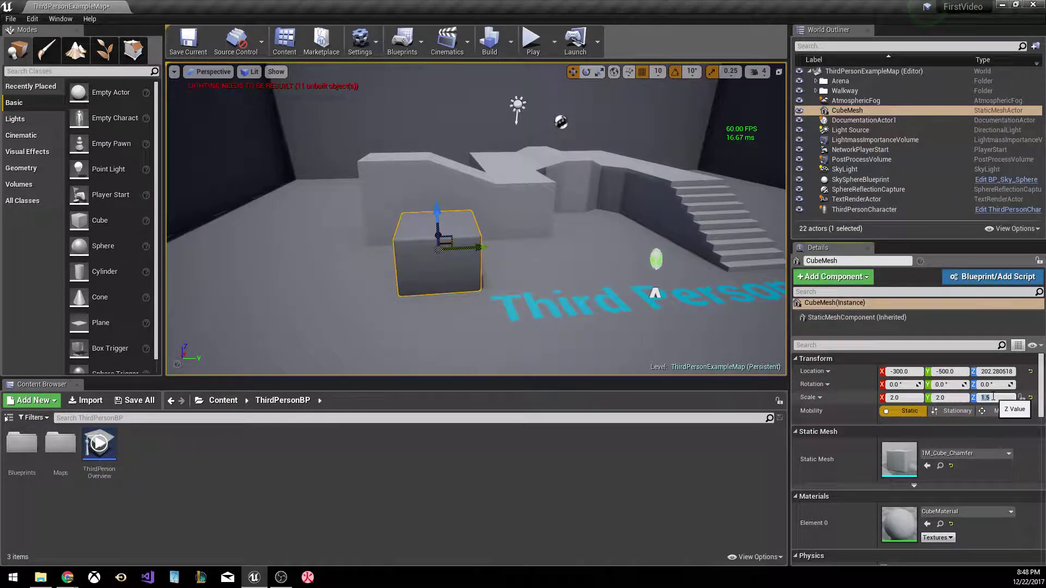
pyautogui.write('5')
pyautogui.press('Return')
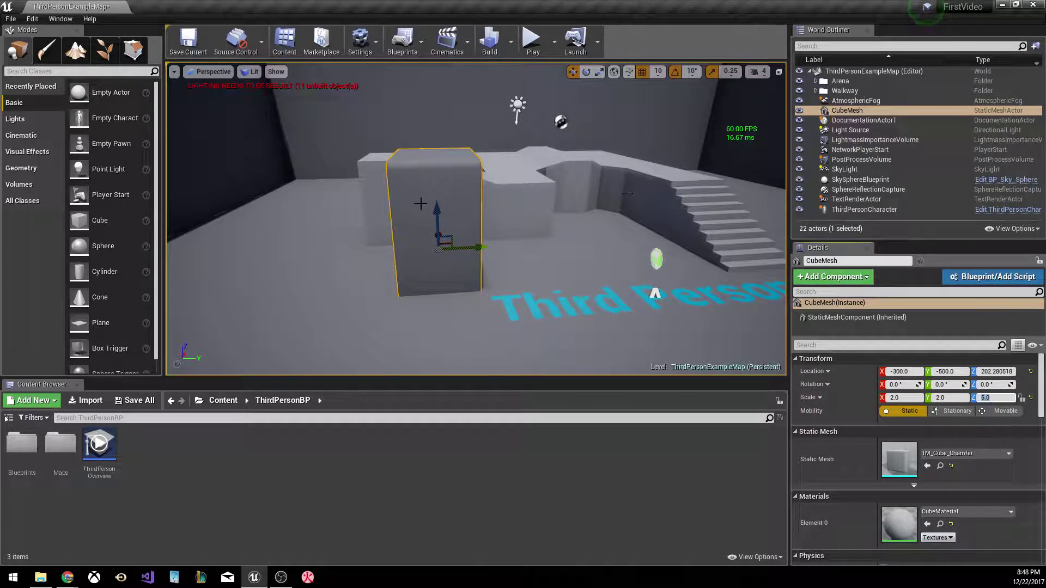
pyautogui.moveTo(436, 216); pyautogui.dragTo(455, 130)
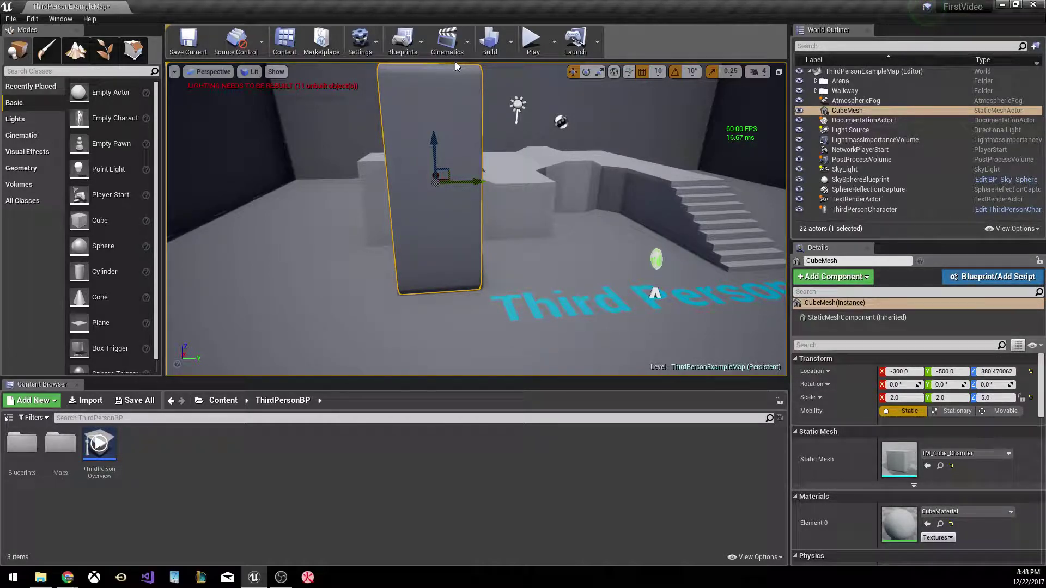
pyautogui.moveTo(458, 109); pyautogui.dragTo(457, 109, button='right')
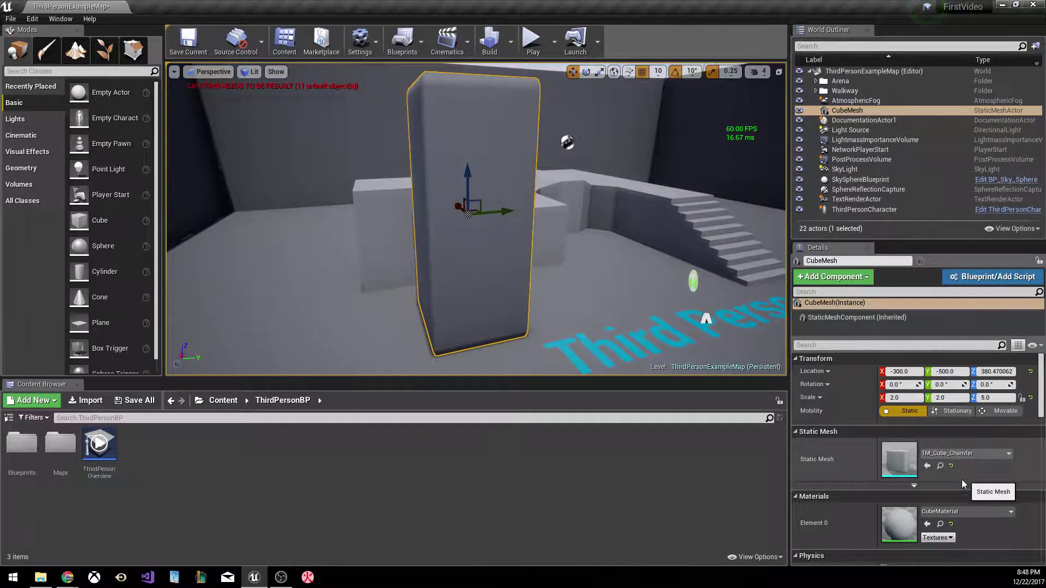
# Try the M_ColorGrid_LowSpec material on the tall cube, then lift the cube along the Z axis and undo that move.
pyautogui.scroll(-2, 857, 480)
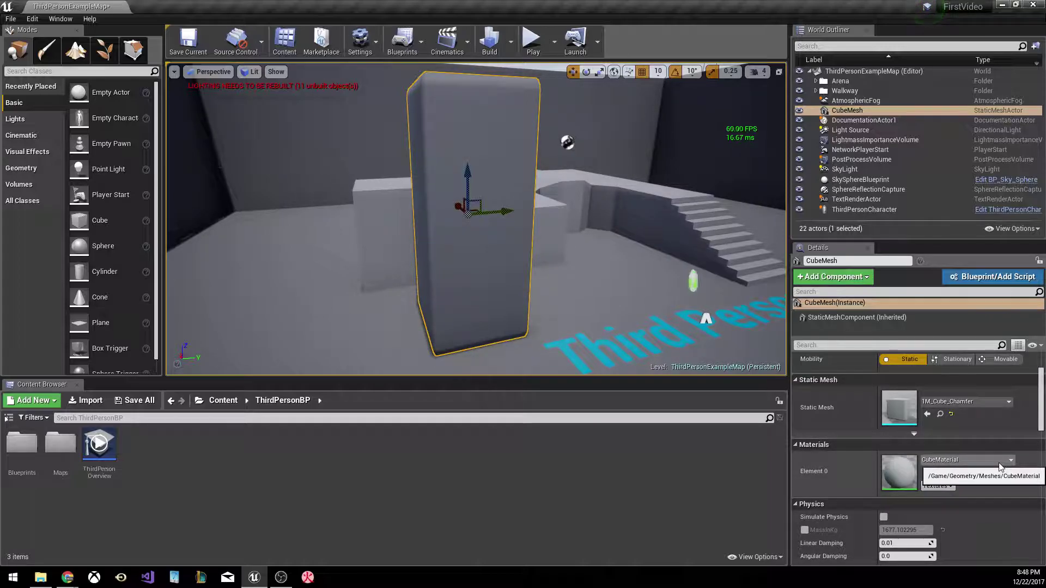
pyautogui.click(990, 460)
pyautogui.scroll(-5, 1017, 352)
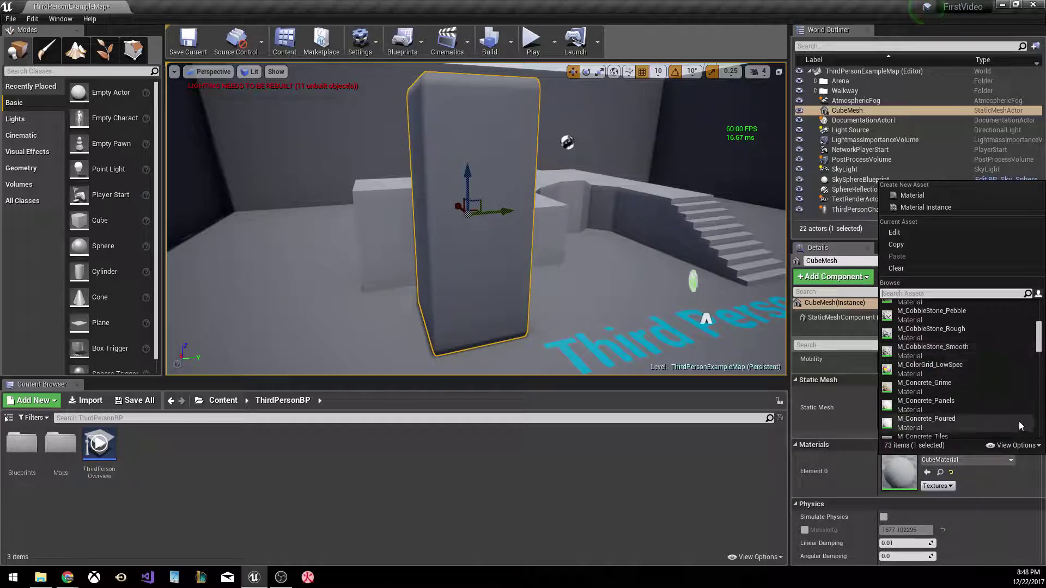
pyautogui.scroll(1, 962, 364)
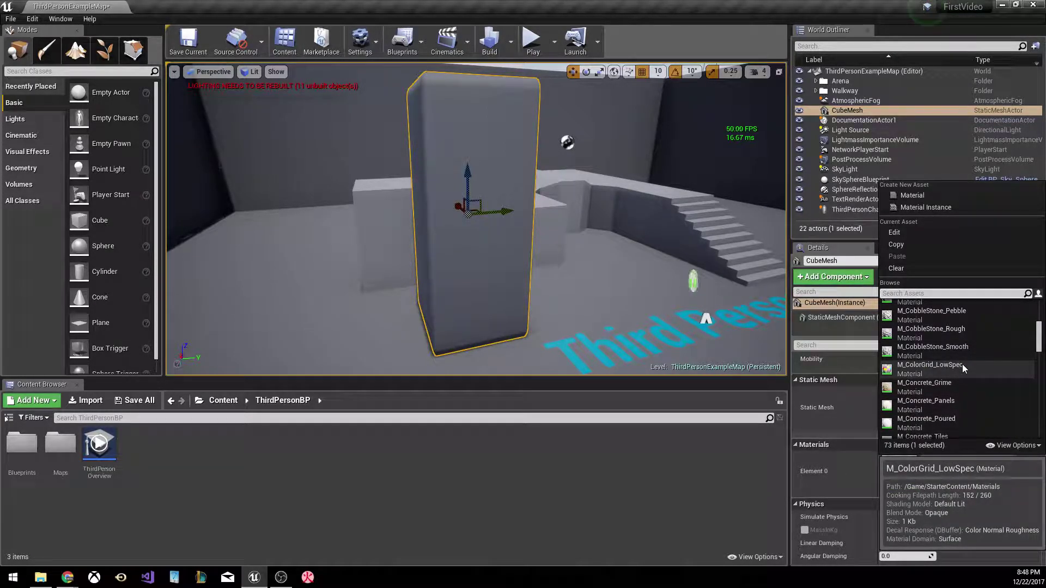
pyautogui.click(962, 364)
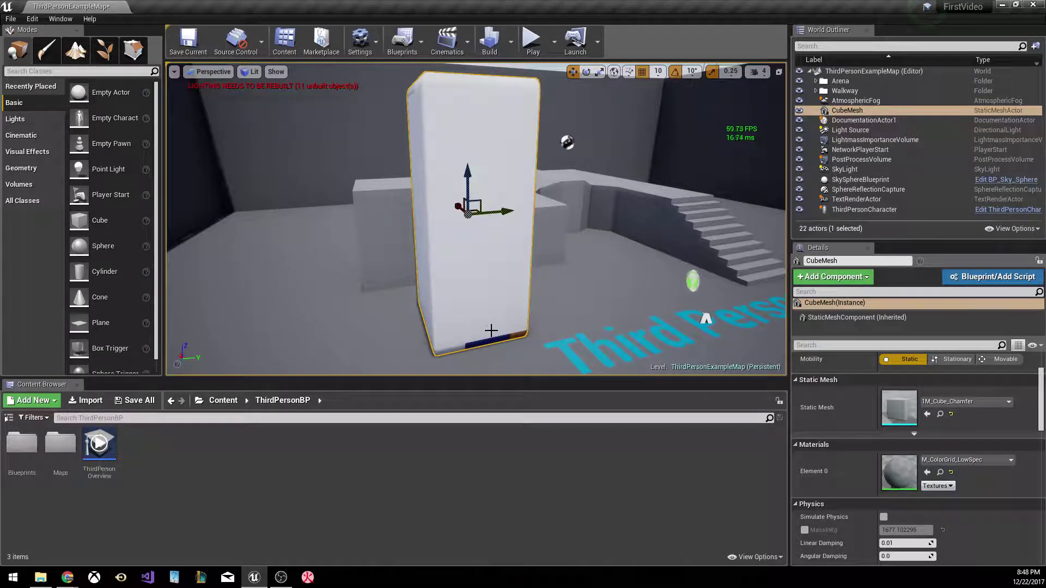
pyautogui.moveTo(545, 346); pyautogui.dragTo(536, 382, button='right')
pyautogui.moveTo(458, 359); pyautogui.dragTo(444, 316, button='right')
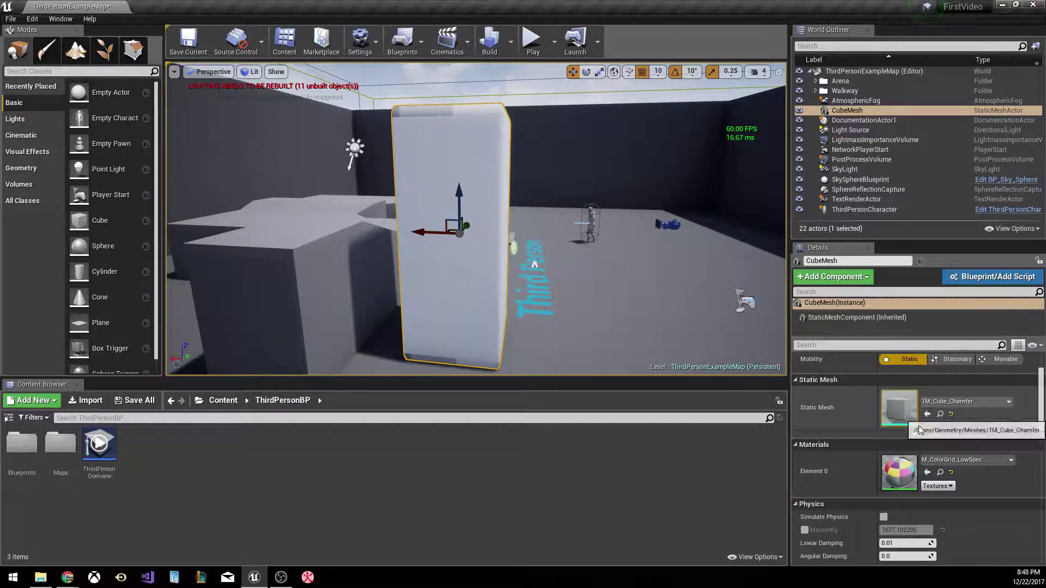
pyautogui.moveTo(459, 212); pyautogui.dragTo(459, 134)
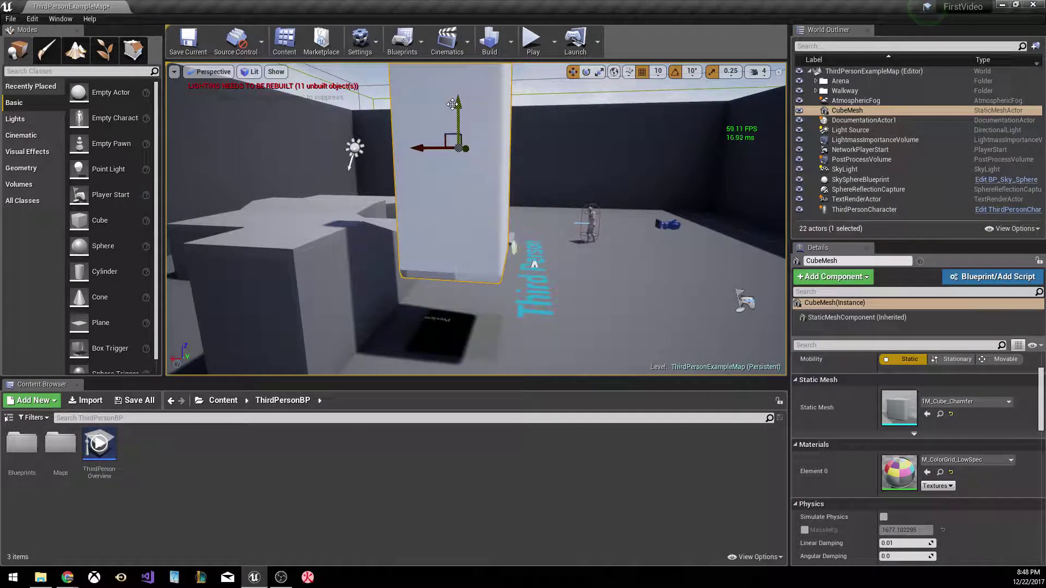
pyautogui.hotkey('ctrl', 'z')
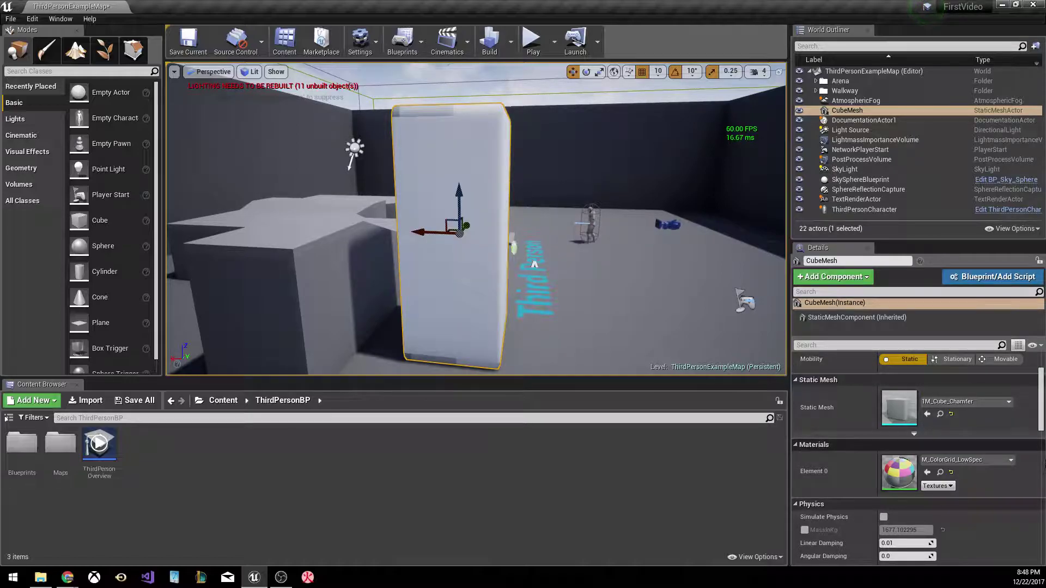
# Apply the M_Rock material to the tall cube.
pyautogui.click(1010, 460)
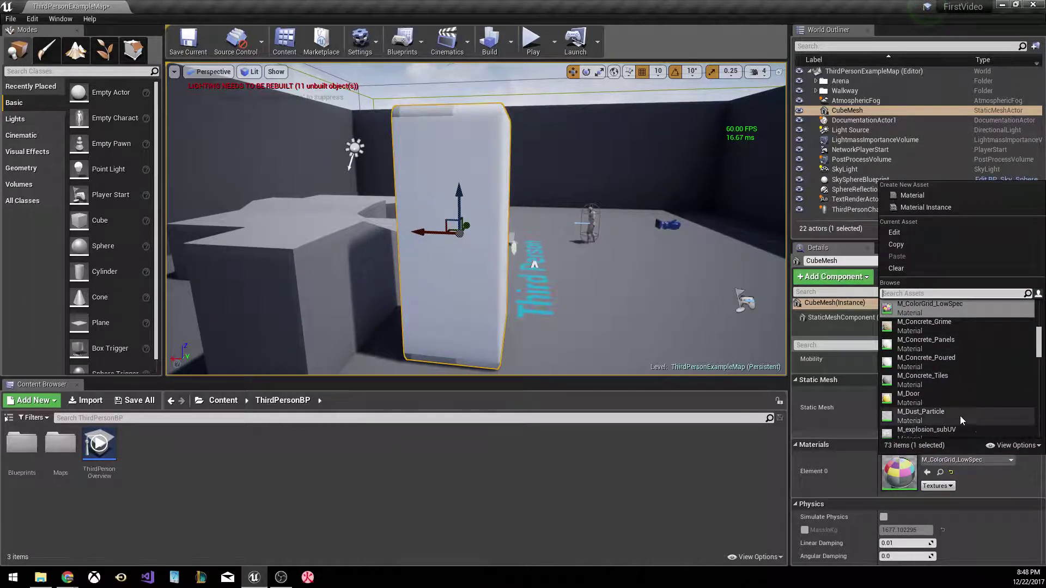
pyautogui.scroll(-5, 960, 416)
pyautogui.scroll(-5, 958, 414)
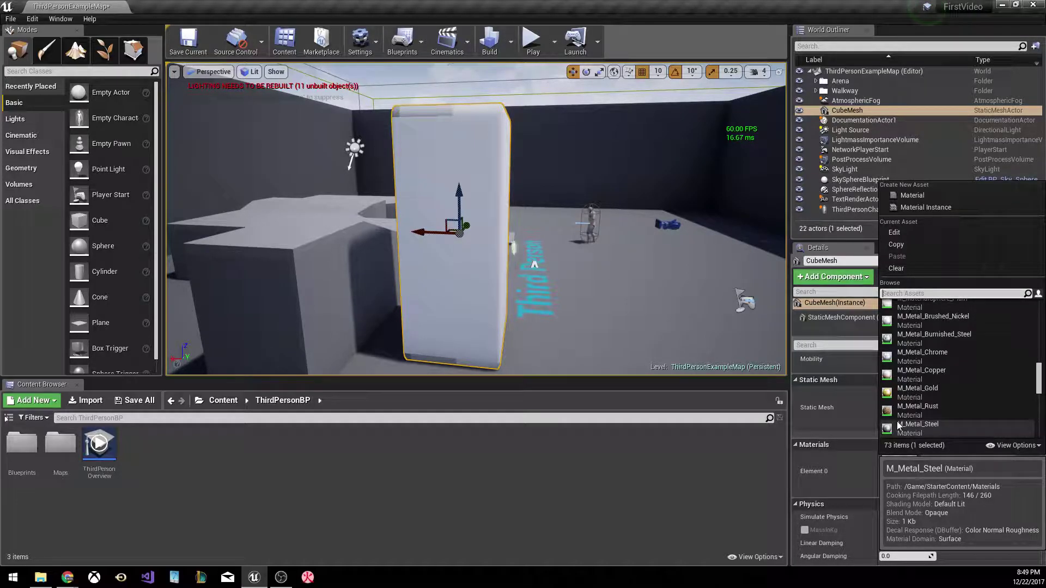
pyautogui.scroll(-1, 921, 422)
pyautogui.scroll(-3, 954, 417)
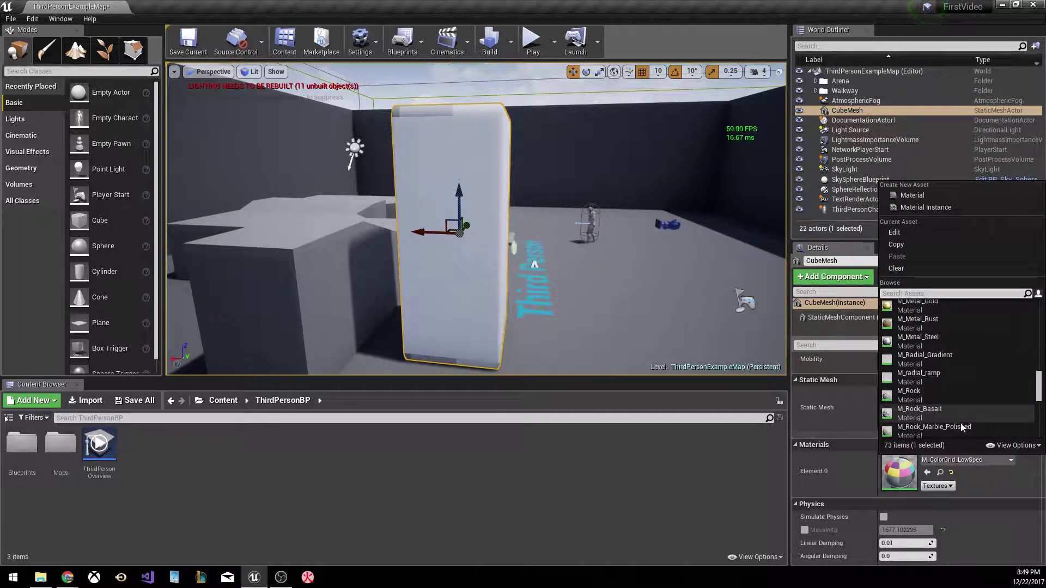
pyautogui.click(926, 398)
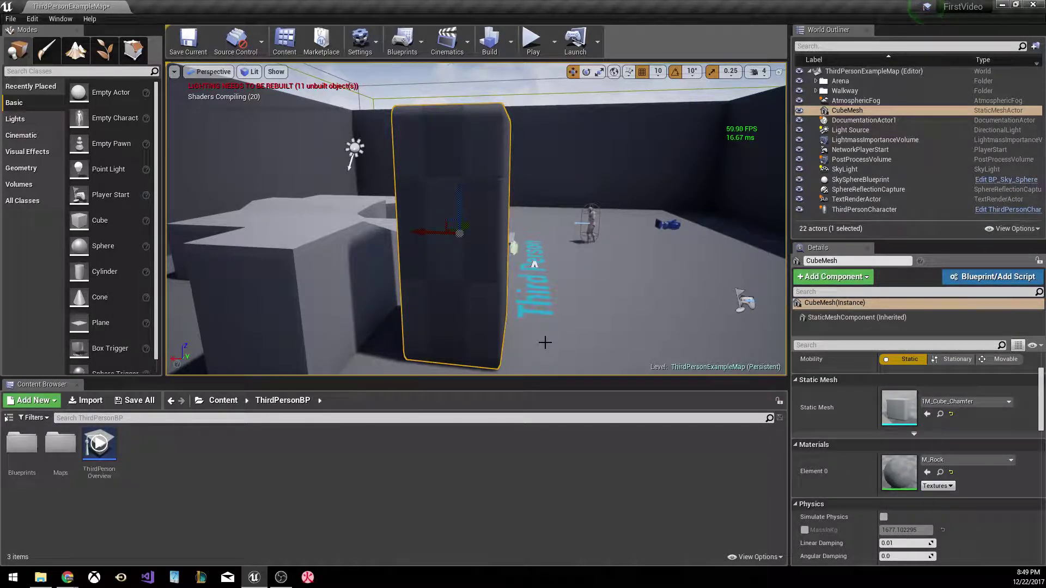
pyautogui.moveTo(629, 296); pyautogui.dragTo(593, 306, button='right')
# Reselect the rock-covered cube and examine its Physics, Collision, Lighting, Rendering and Actor properties in Details.
pyautogui.click(594, 306)
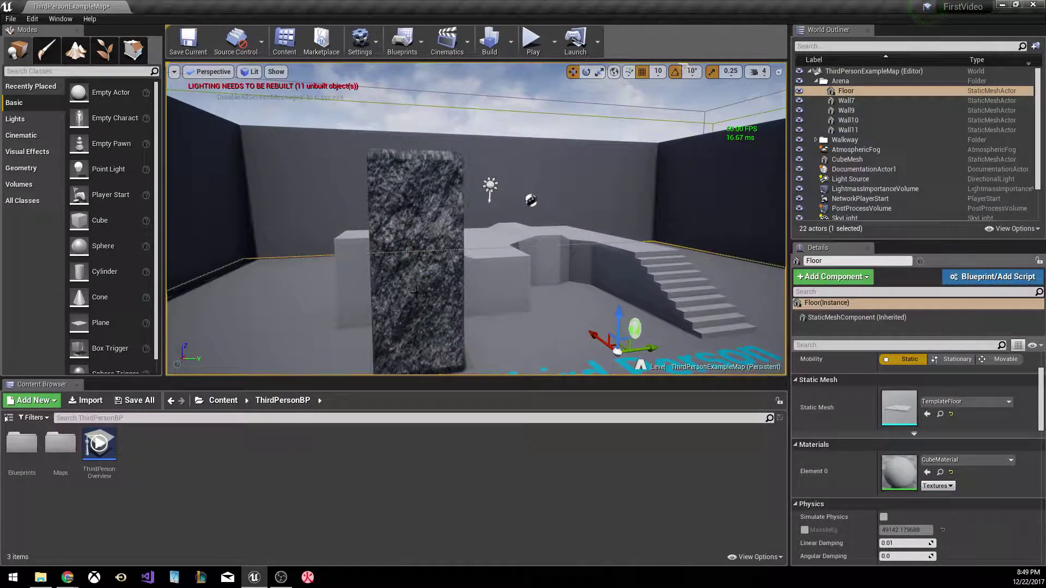
pyautogui.doubleClick(861, 209)
pyautogui.moveTo(477, 218); pyautogui.dragTo(383, 258, button='right')
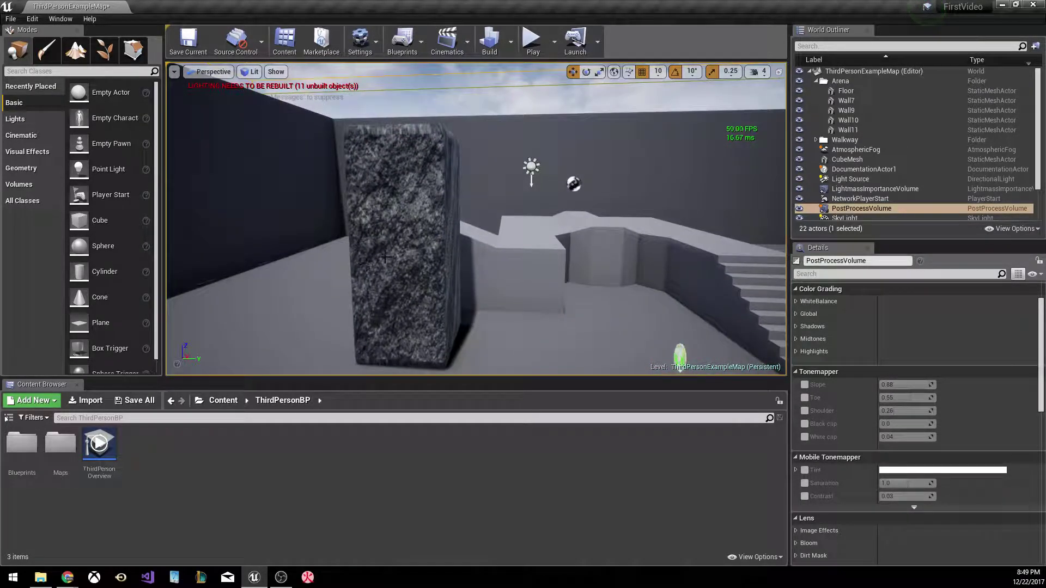
pyautogui.click(382, 258)
pyautogui.scroll(-5, 953, 445)
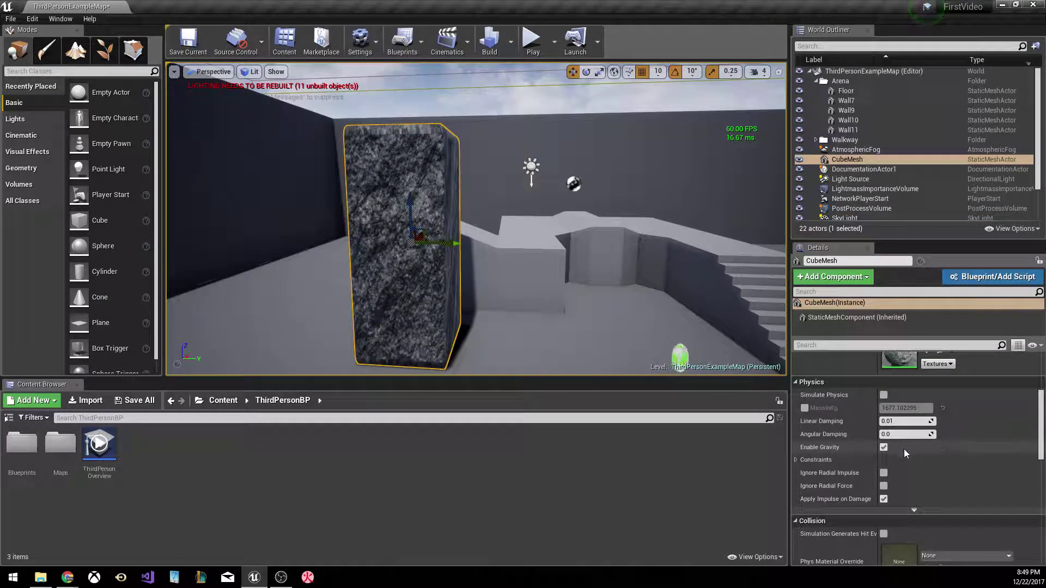
pyautogui.scroll(-3, 909, 454)
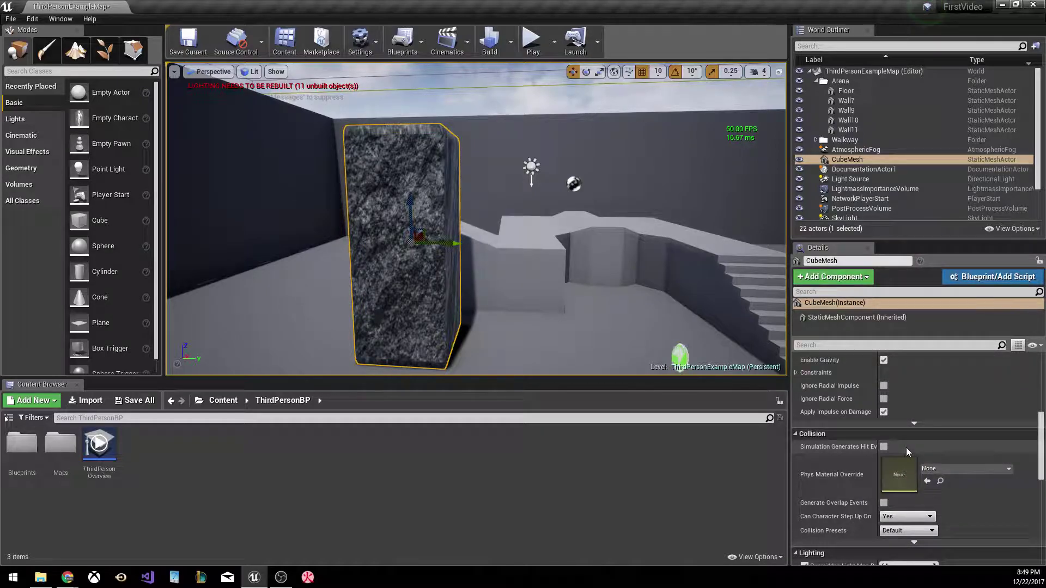
pyautogui.scroll(-6, 906, 447)
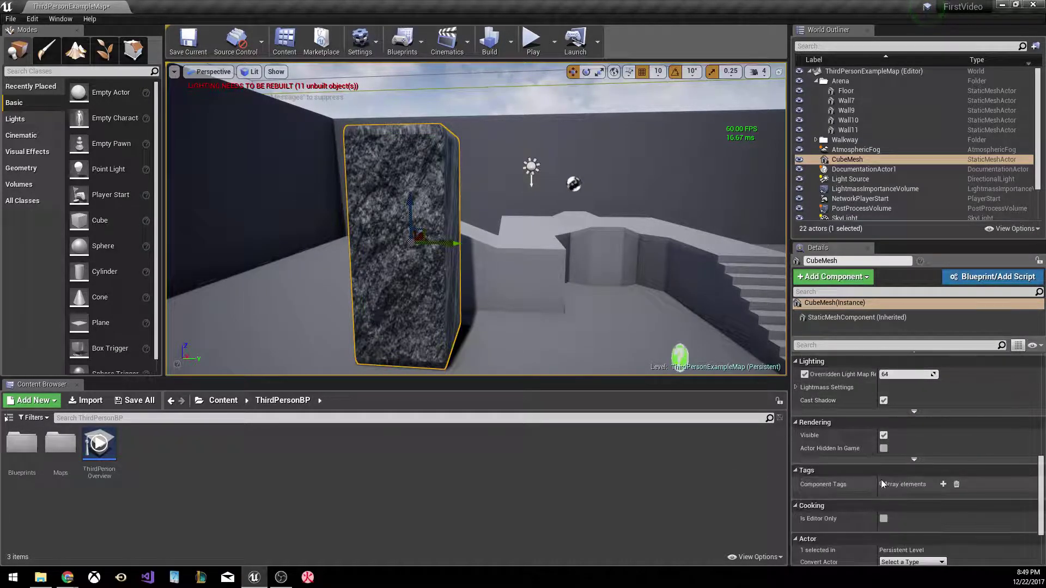
pyautogui.scroll(-4, 880, 469)
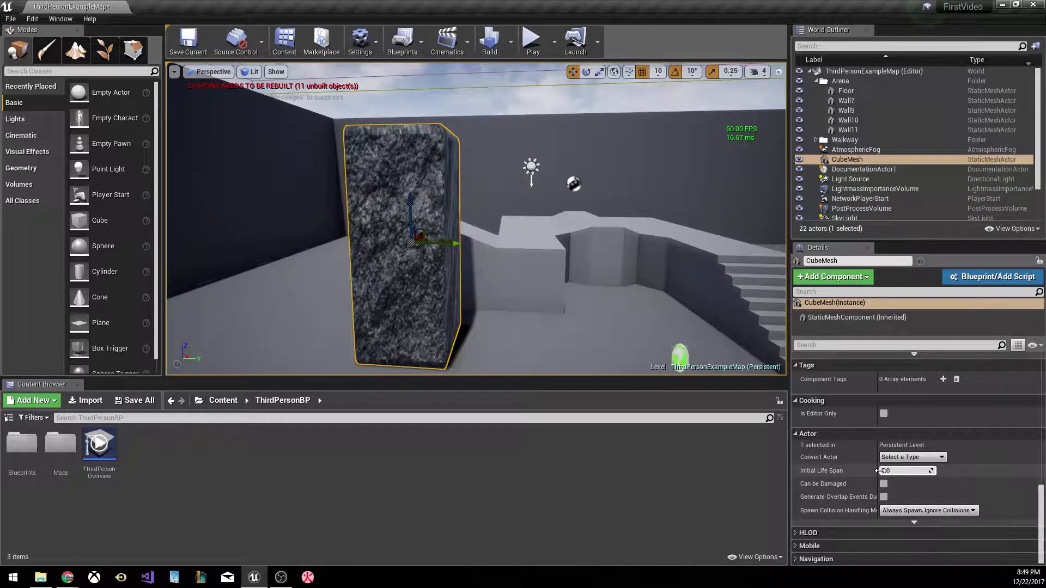
pyautogui.scroll(5, 867, 484)
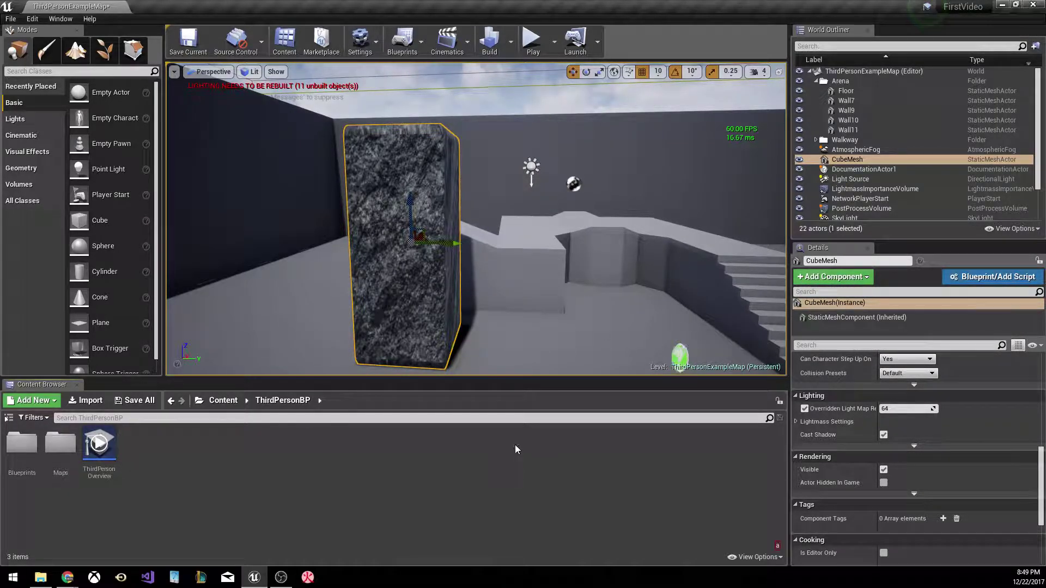
pyautogui.press('f')
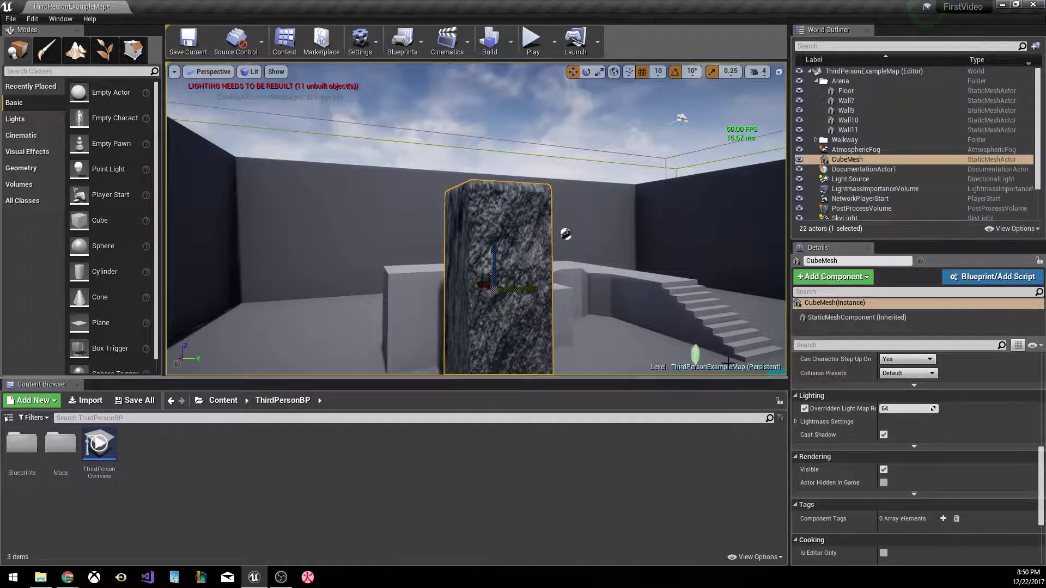
# Collapse the map's root entry in the World Outliner and open the Maps folder in the Content Browser.
pyautogui.click(810, 72)
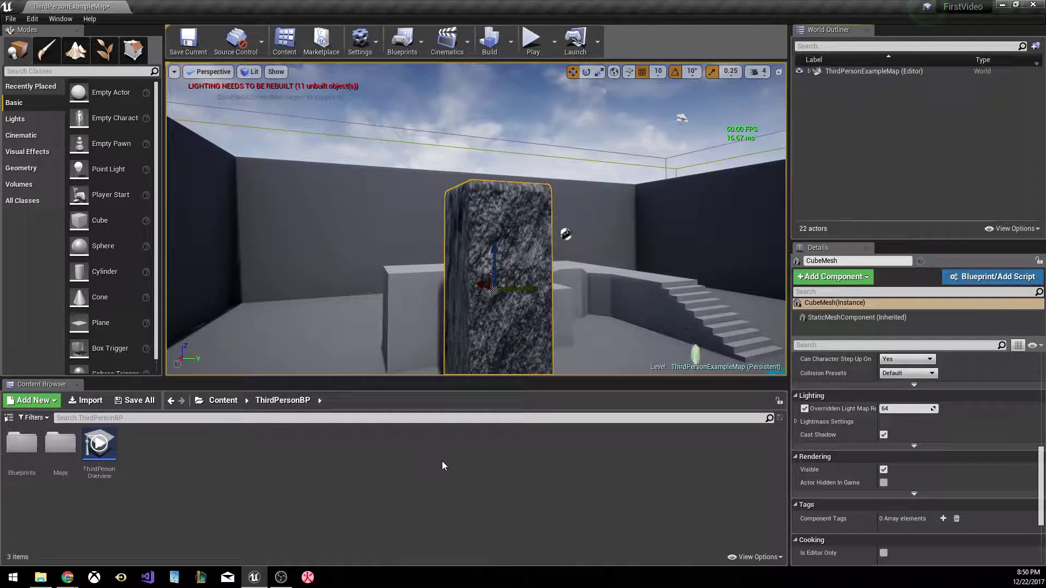
pyautogui.click(65, 447)
pyautogui.doubleClick(65, 447)
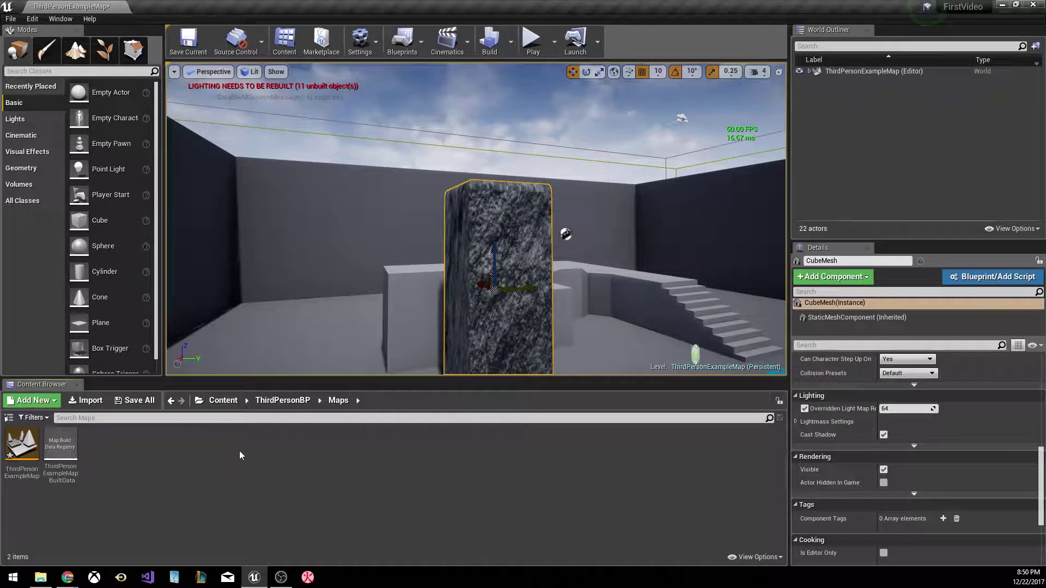
pyautogui.click(172, 400)
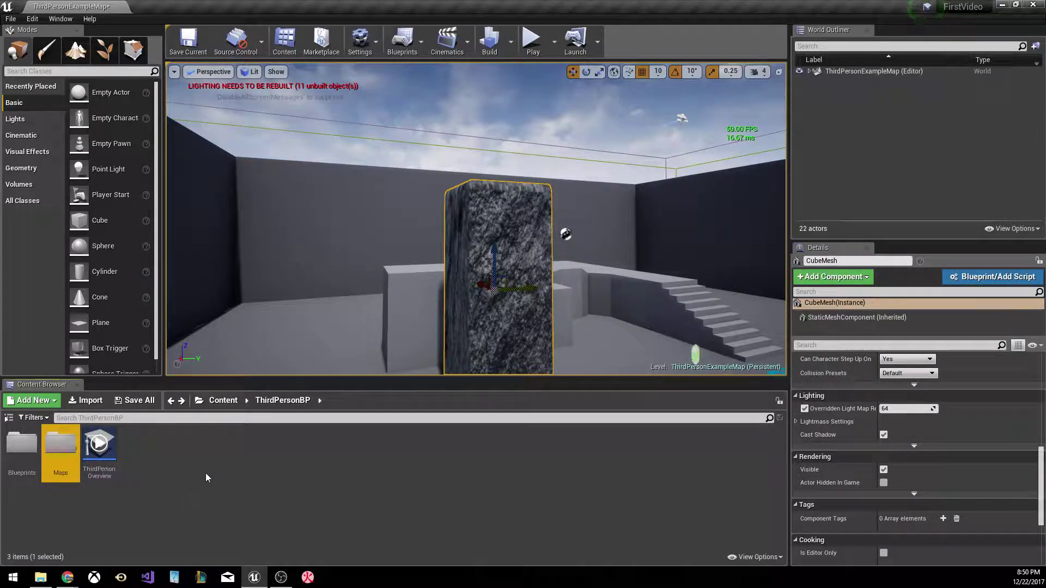
pyautogui.doubleClick(61, 452)
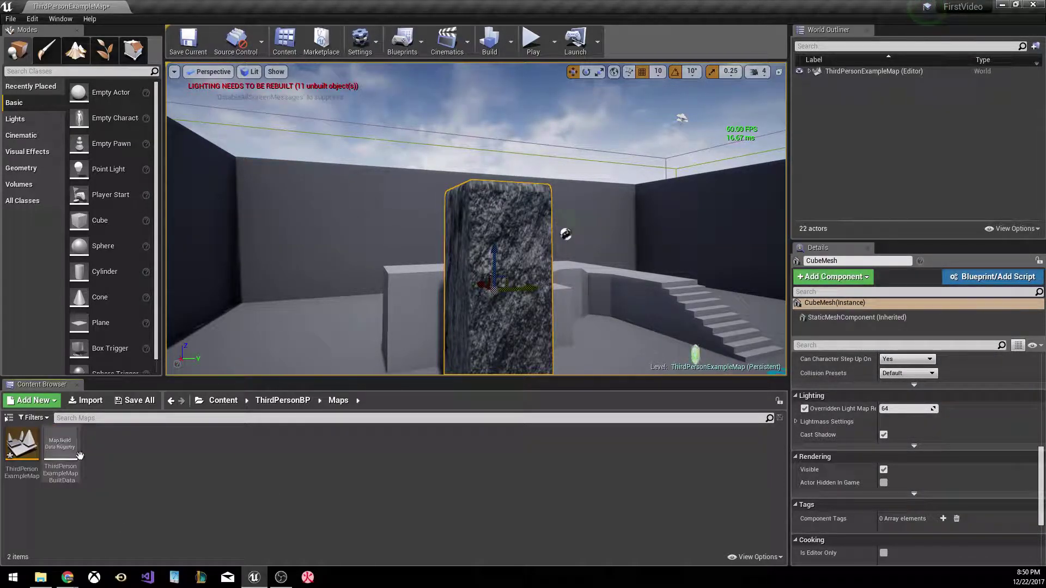
# Create a level named FirstLevel in the Maps folder and open it, saving the pending changes to both maps.
pyautogui.rightClick(124, 449)
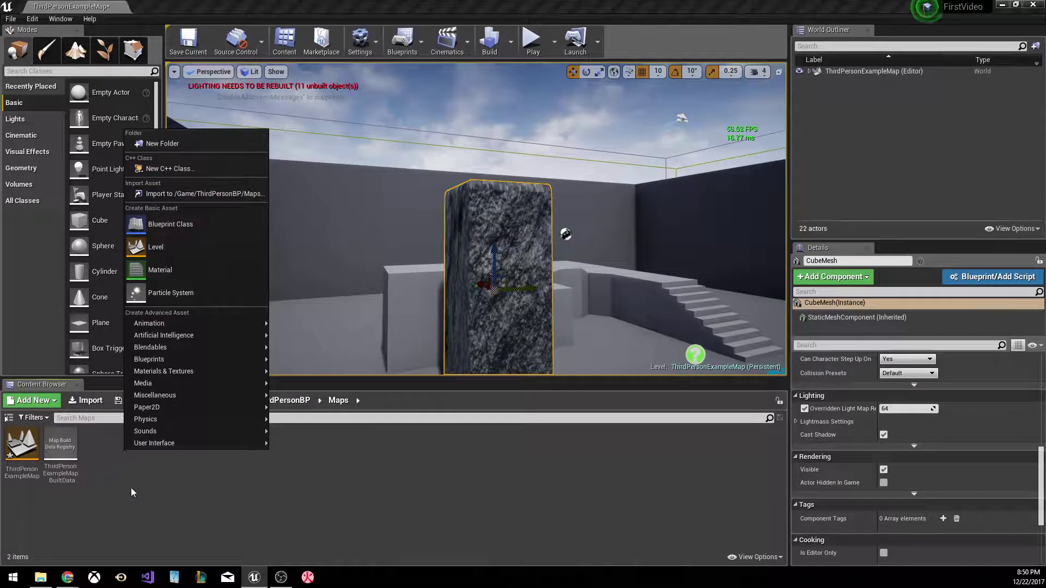
pyautogui.click(165, 245)
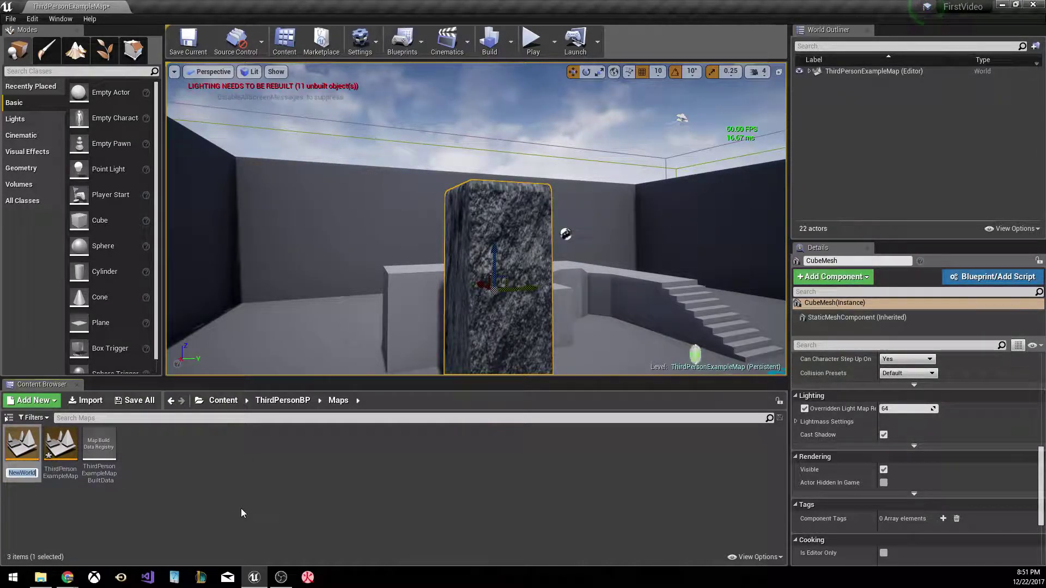
pyautogui.write('First')
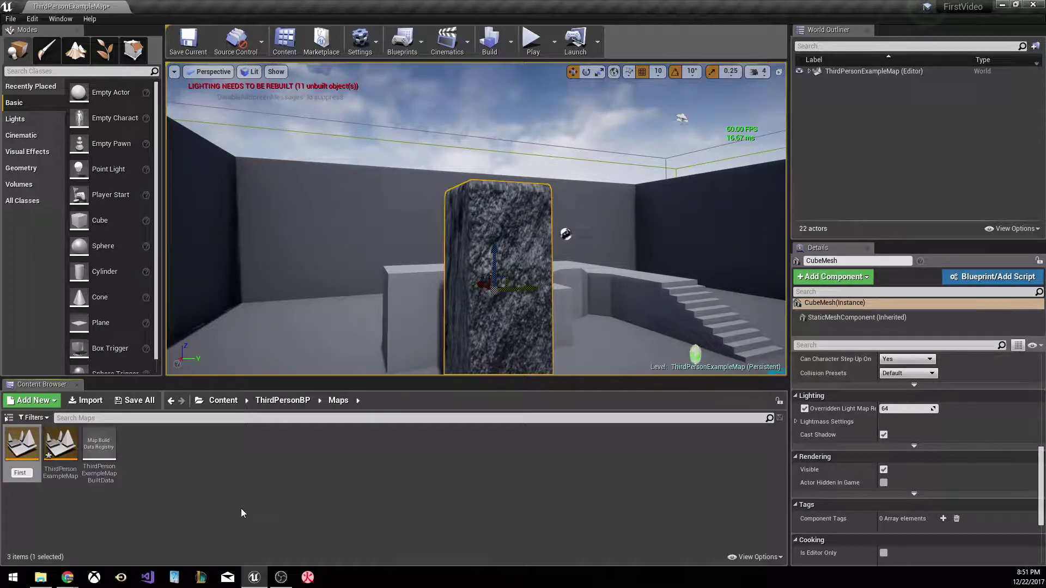
pyautogui.write('Level')
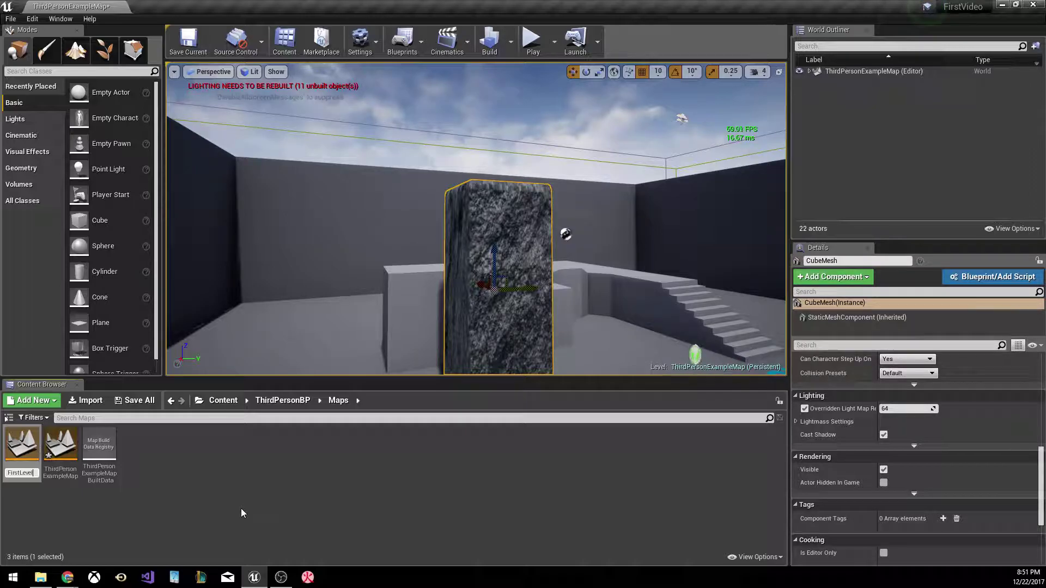
pyautogui.press('Return')
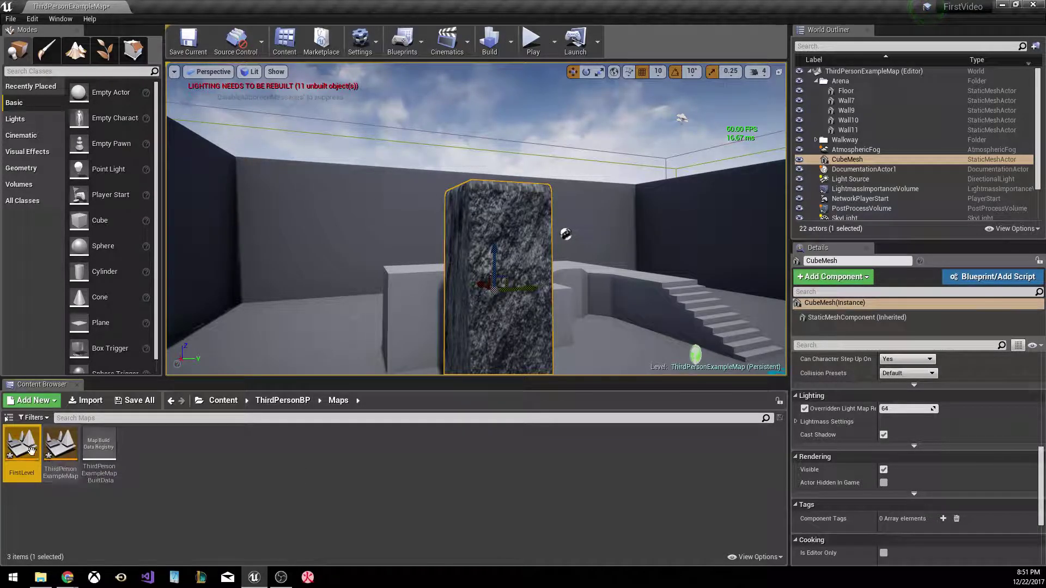
pyautogui.doubleClick(22, 452)
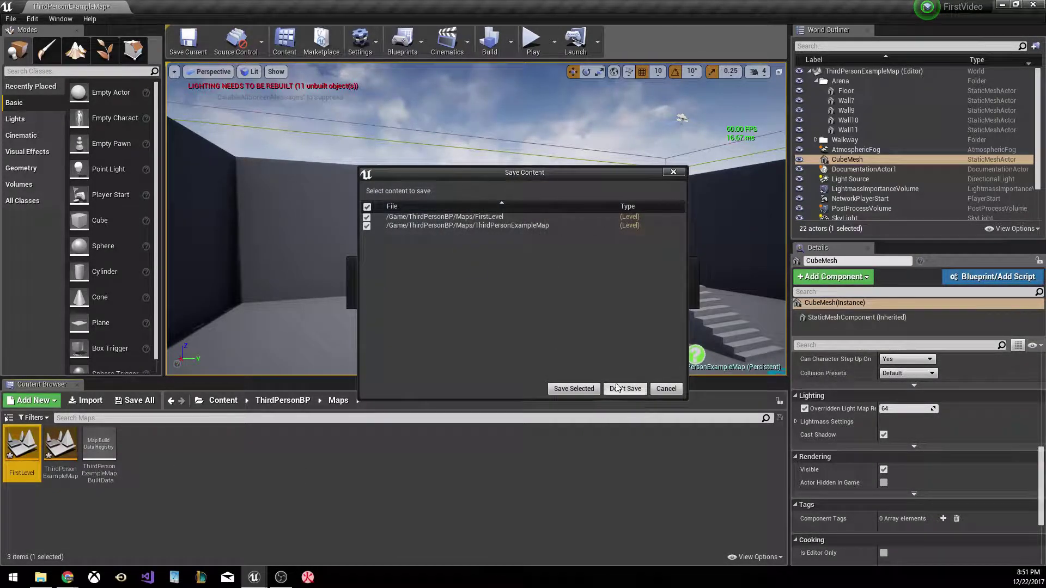
pyautogui.click(573, 389)
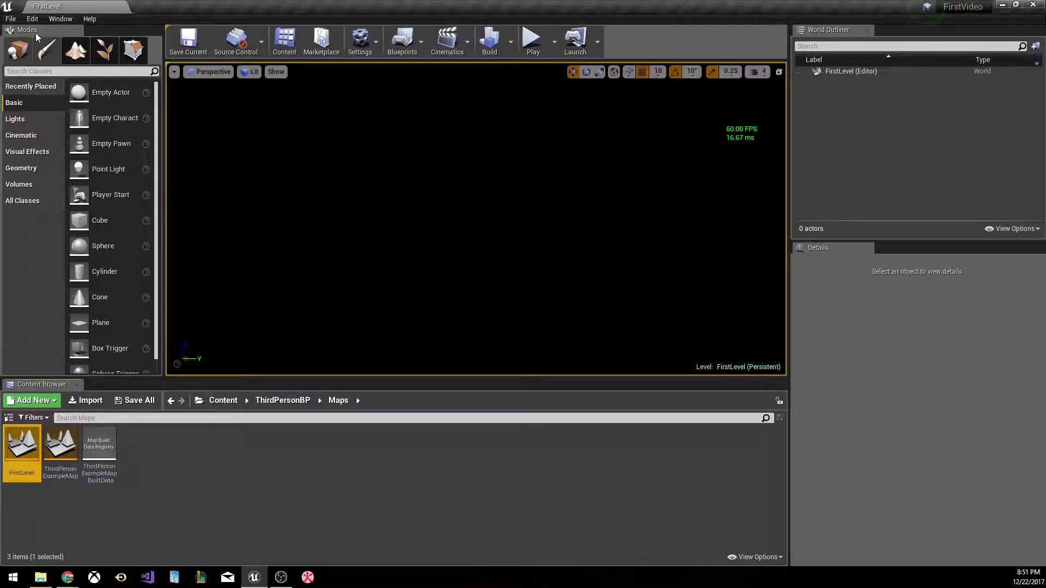
# Begin a new landscape in Landscape mode and set its section size to 15×15 Quads.
pyautogui.click(55, 72)
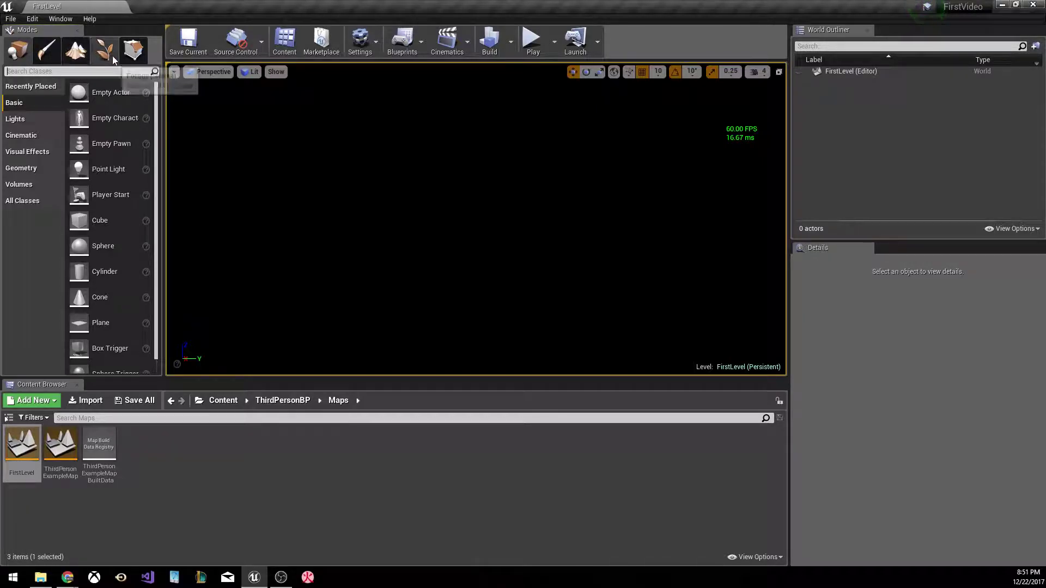
pyautogui.click(82, 53)
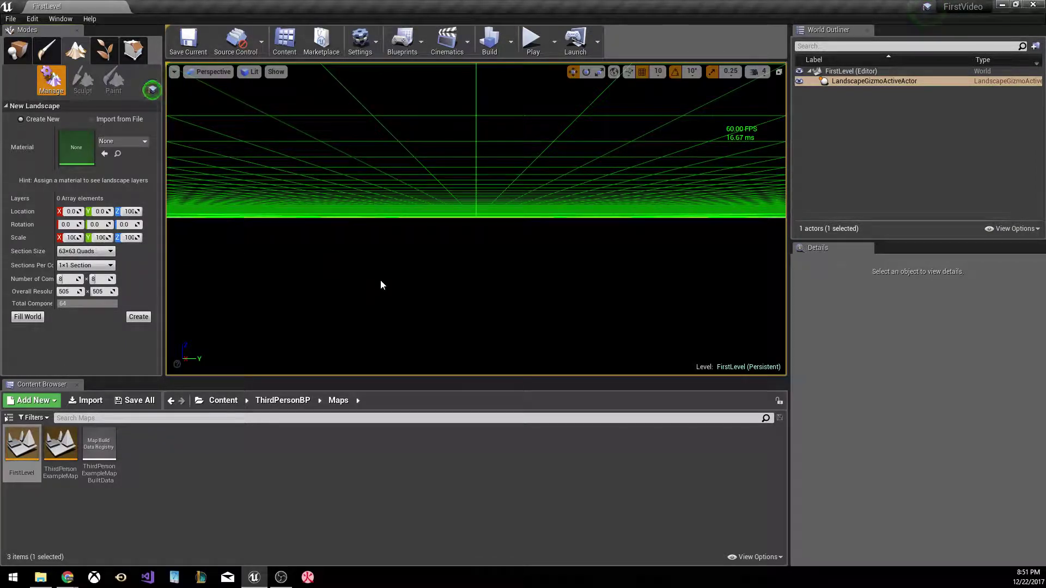
pyautogui.press('f')
pyautogui.press('s')
pyautogui.moveTo(475, 218)
pyautogui.mouseDown(button='right')
pyautogui.moveTo(485, 182)
pyautogui.moveTo(480, 215)
pyautogui.mouseUp(button='right')
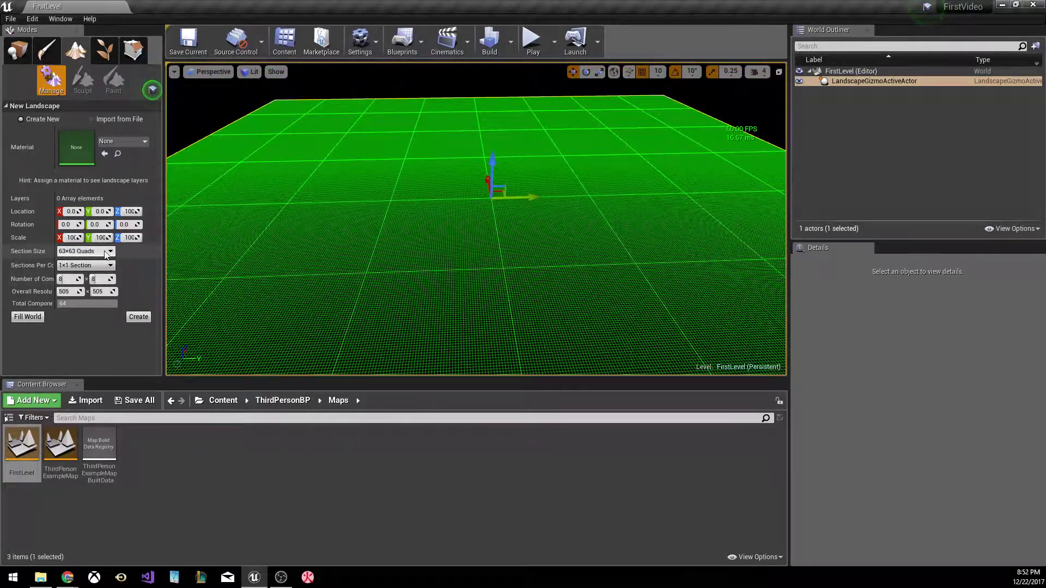
pyautogui.click(104, 251)
pyautogui.click(103, 274)
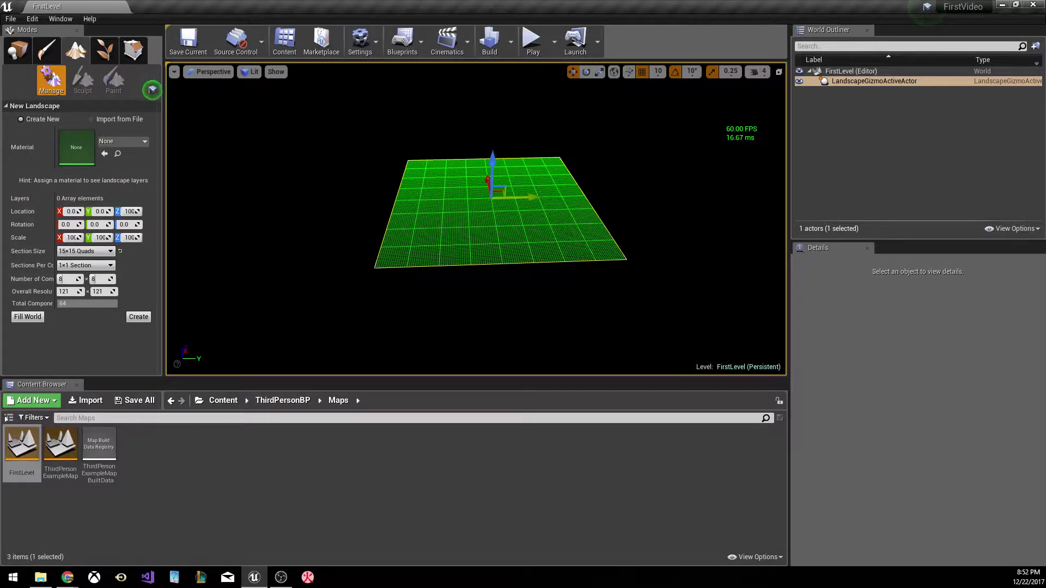
pyautogui.scroll(5, 282, 294)
pyautogui.scroll(3, 296, 287)
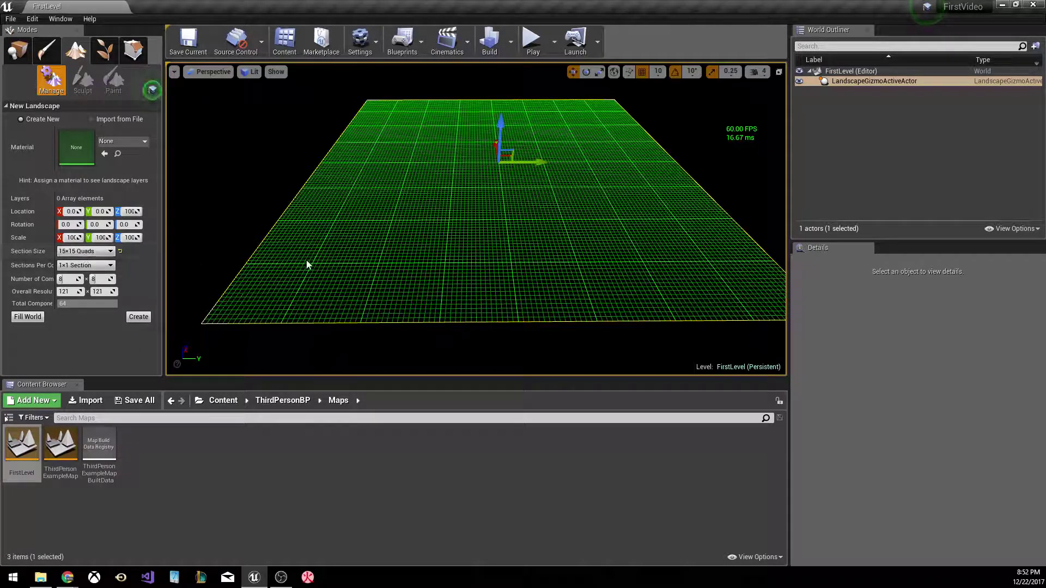
# Try a section size of 7×7 Quads, return it to 15×15 Quads and create the landscape.
pyautogui.click(82, 251)
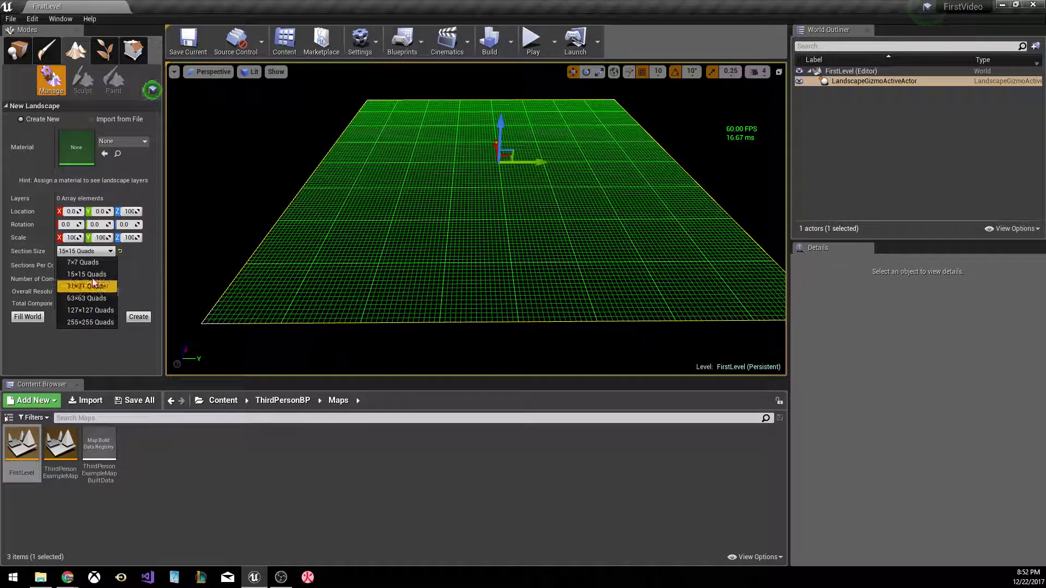
pyautogui.click(87, 262)
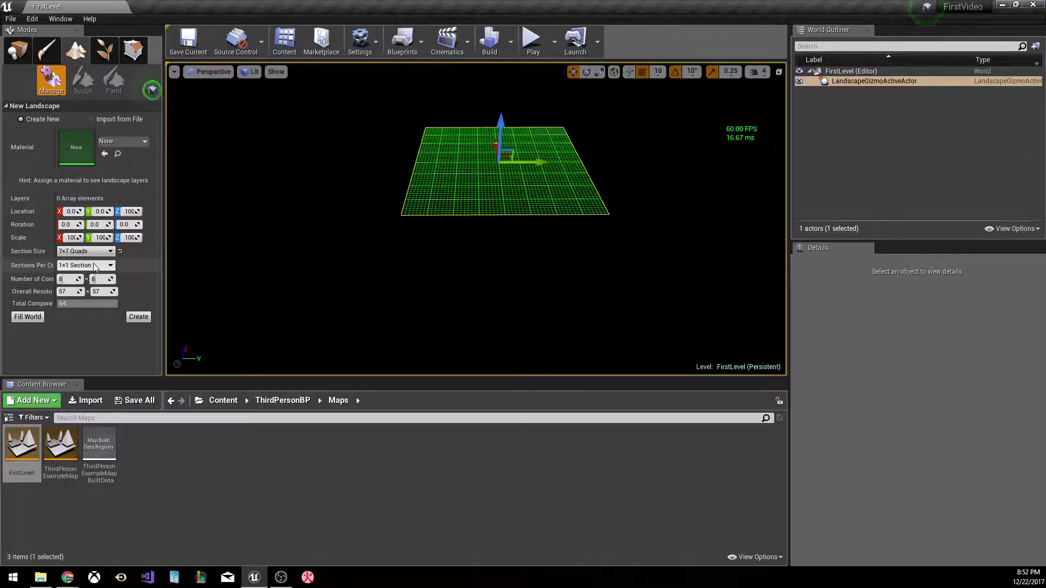
pyautogui.click(100, 252)
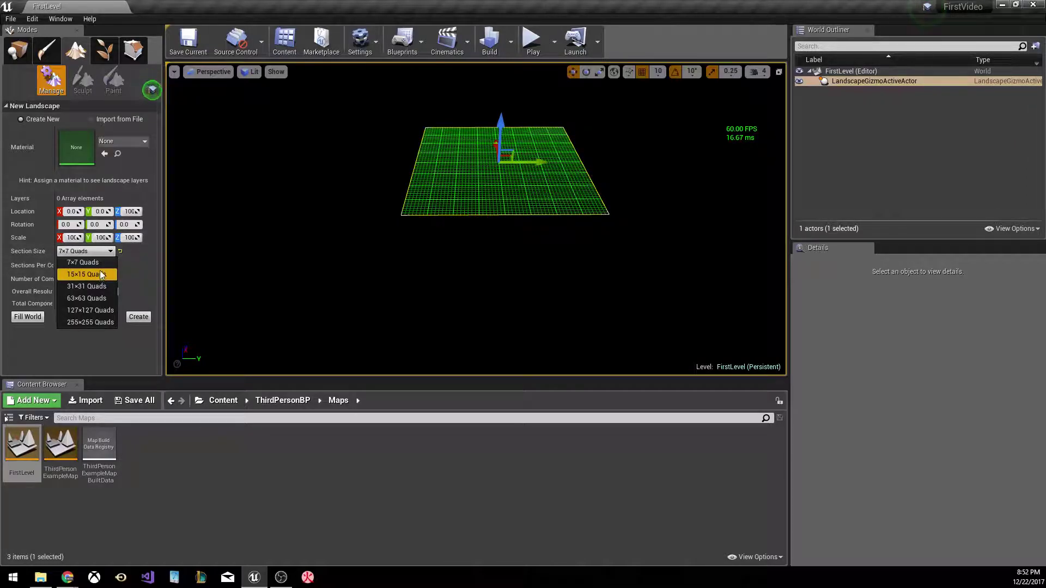
pyautogui.click(81, 275)
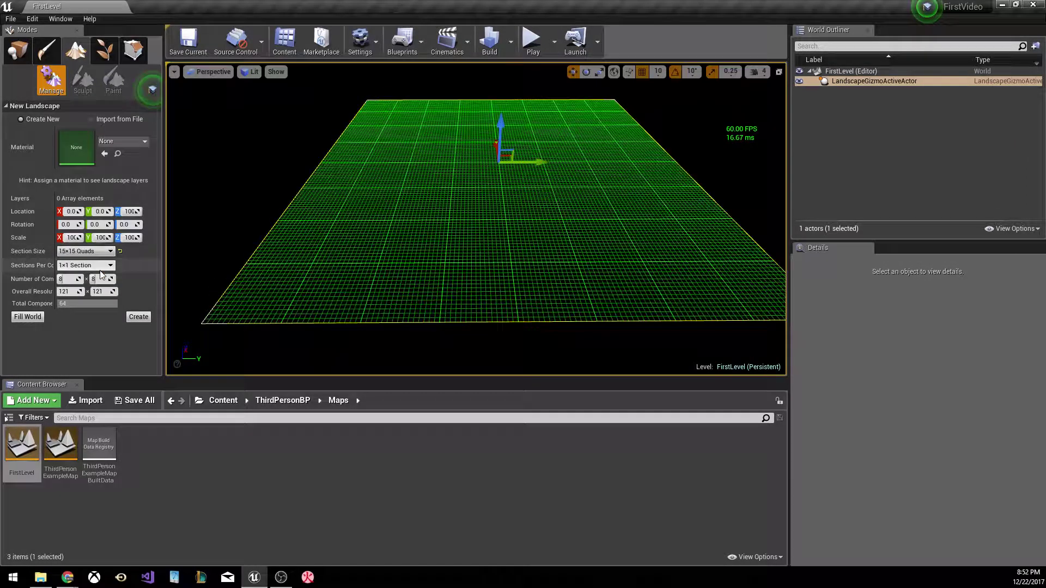
pyautogui.click(140, 318)
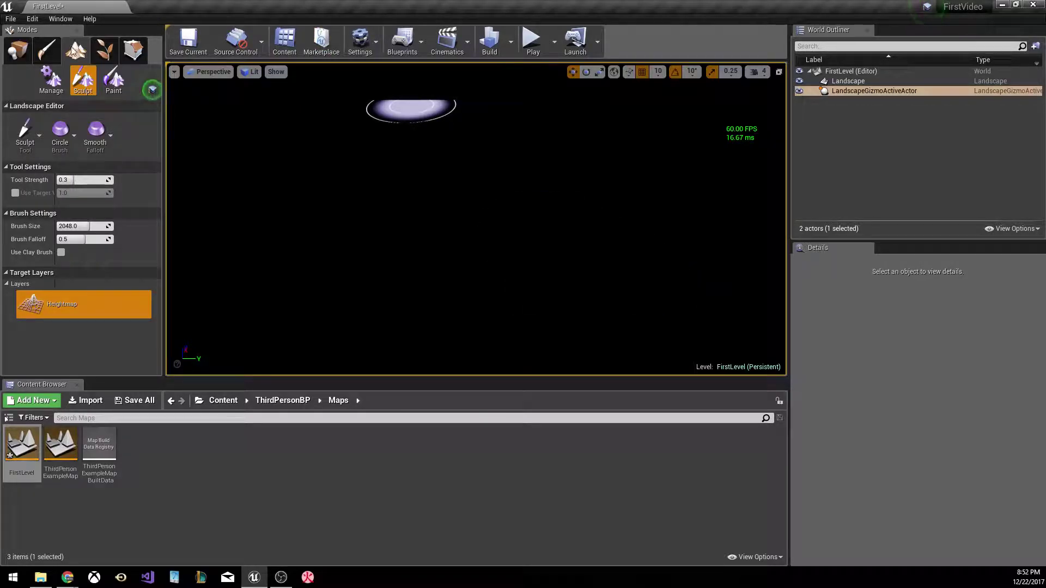
# Return to Place mode, search the classes for "sphe" and place a BP_Sky_Sphere in the level.
pyautogui.click(18, 55)
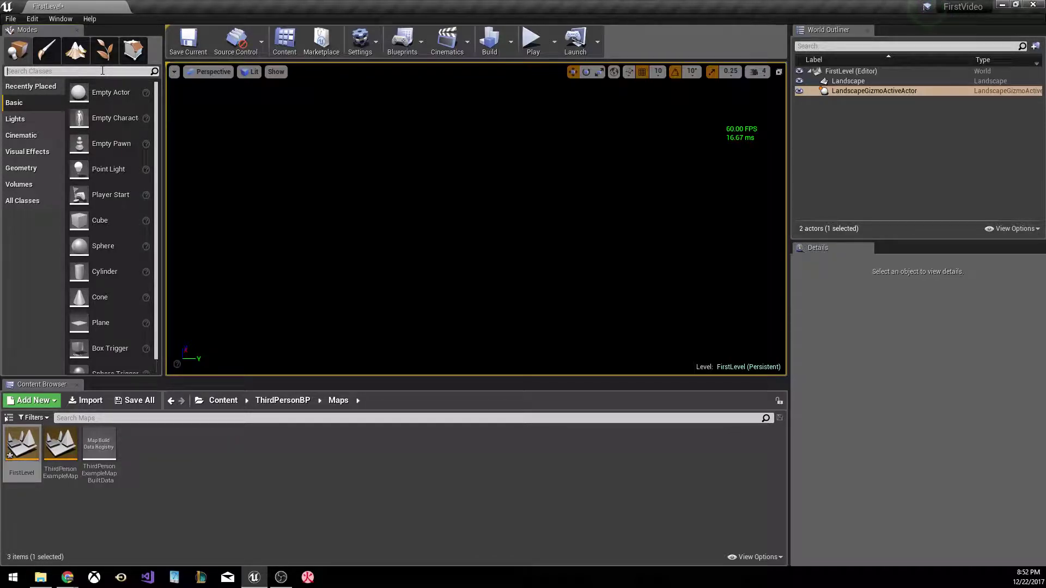
pyautogui.write('s')
pyautogui.press('BackSpace')
pyautogui.write('sphe')
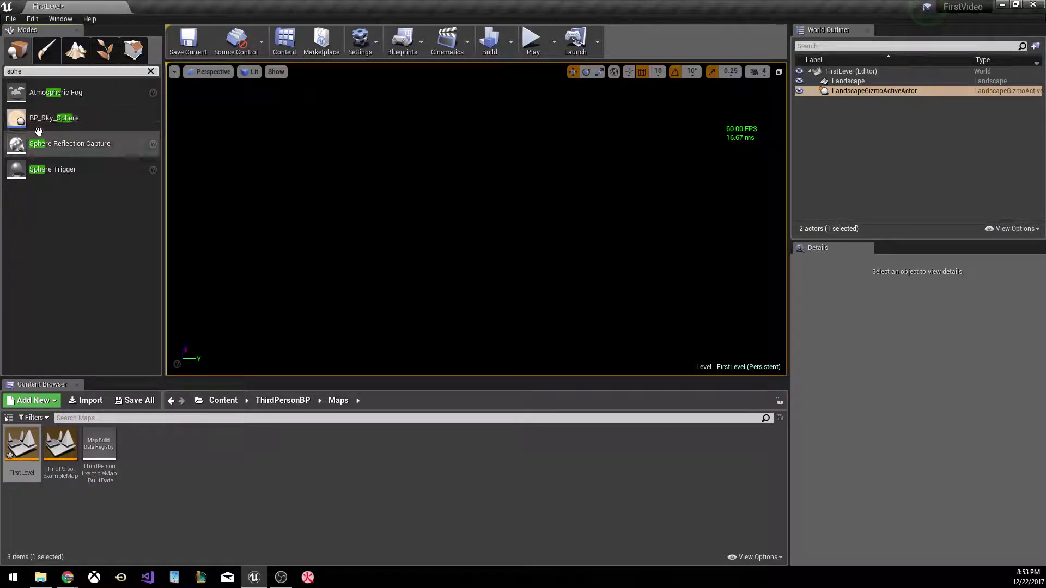
pyautogui.moveTo(49, 120); pyautogui.dragTo(430, 190)
pyautogui.moveTo(431, 190); pyautogui.dragTo(436, 154, button='right')
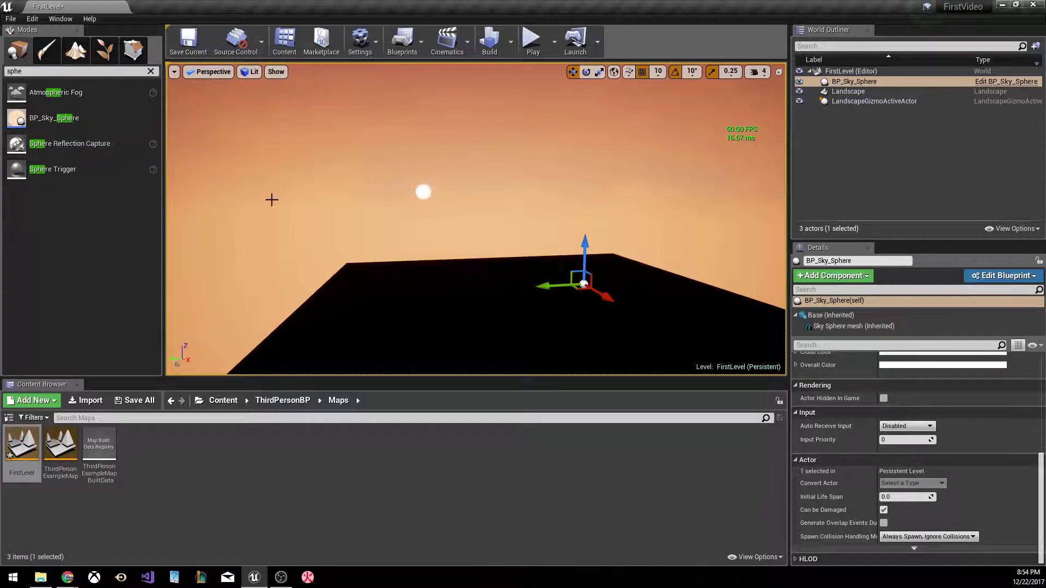
# Search the classes for "light" and place a Directional Light on the landscape.
pyautogui.click(102, 72)
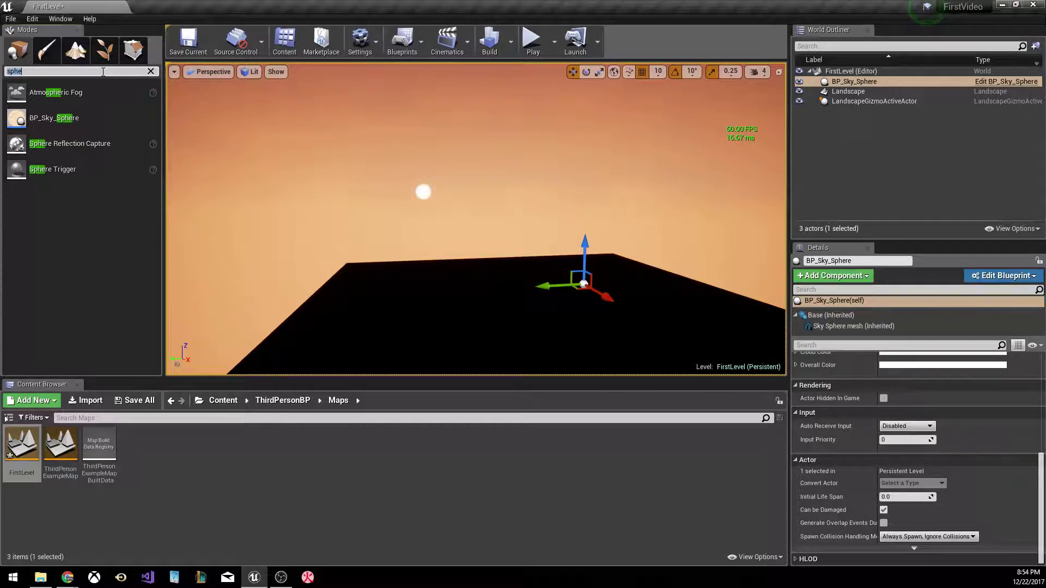
pyautogui.write('light')
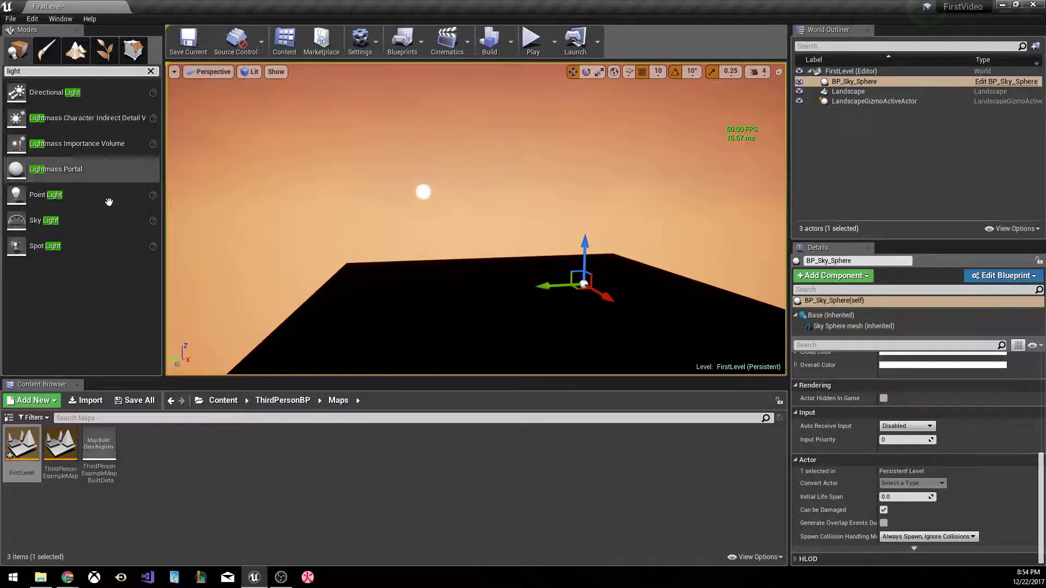
pyautogui.moveTo(57, 95); pyautogui.dragTo(525, 304)
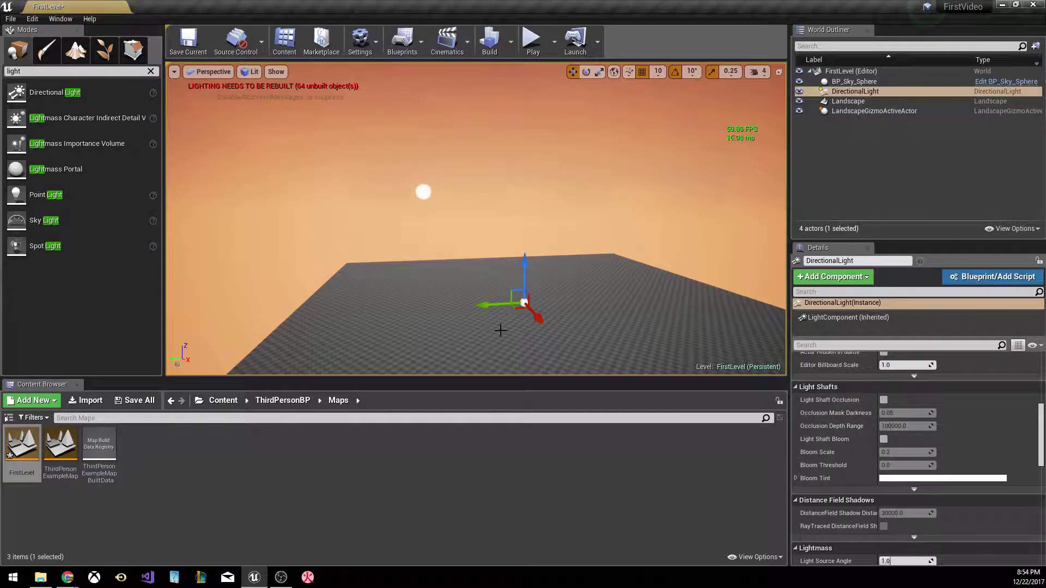
# Switch the viewport to the Left orthographic view and raise the directional light along the Z axis.
pyautogui.click(211, 71)
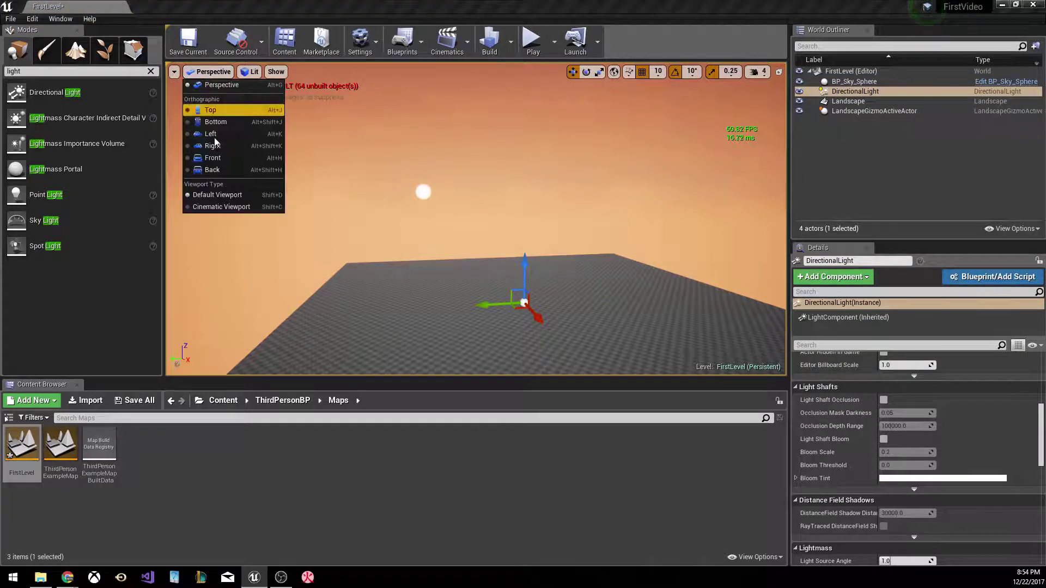
pyautogui.click(253, 134)
pyautogui.scroll(-1, 409, 221)
pyautogui.moveTo(594, 169); pyautogui.dragTo(499, 168)
pyautogui.scroll(6, 455, 172)
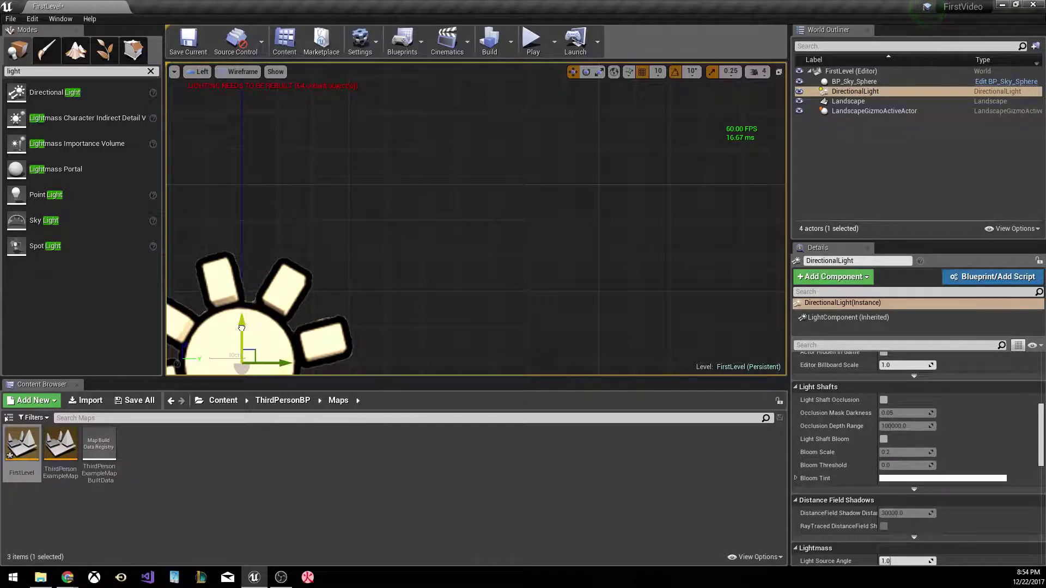
pyautogui.moveTo(242, 326); pyautogui.dragTo(242, 186)
pyautogui.click(200, 71)
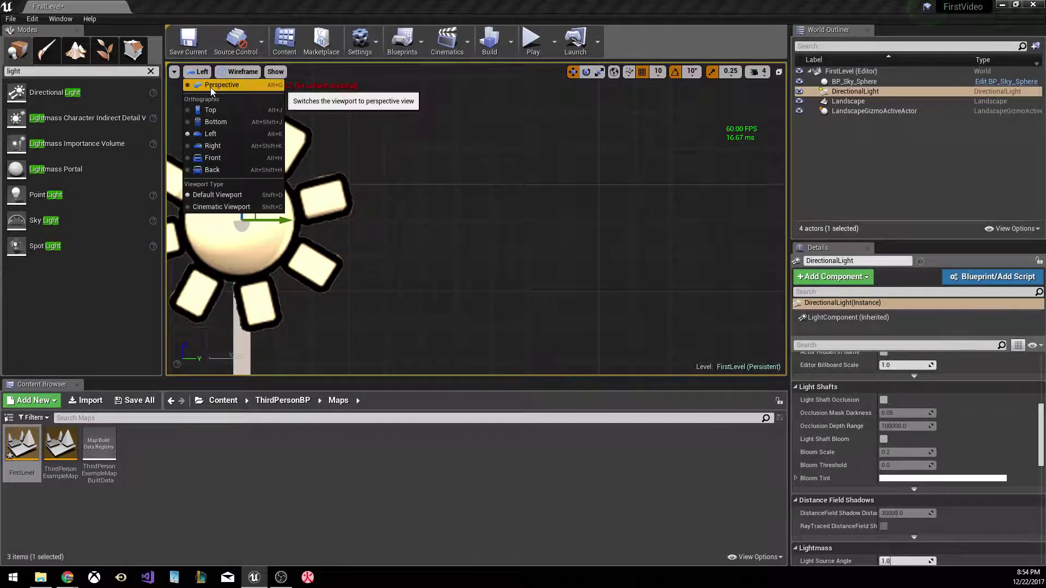
pyautogui.scroll(-5, 376, 180)
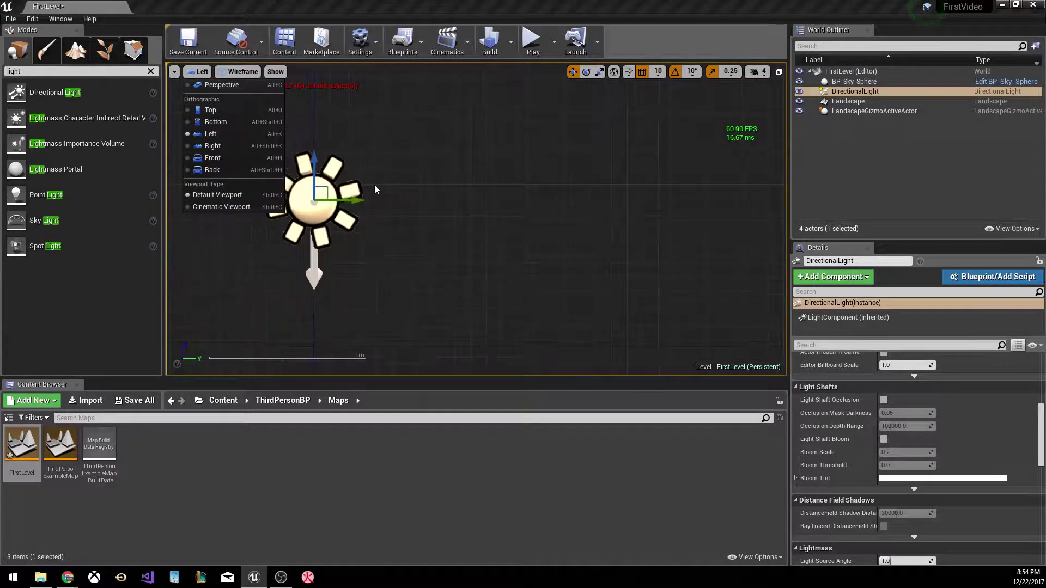
pyautogui.moveTo(388, 147); pyautogui.dragTo(387, 33)
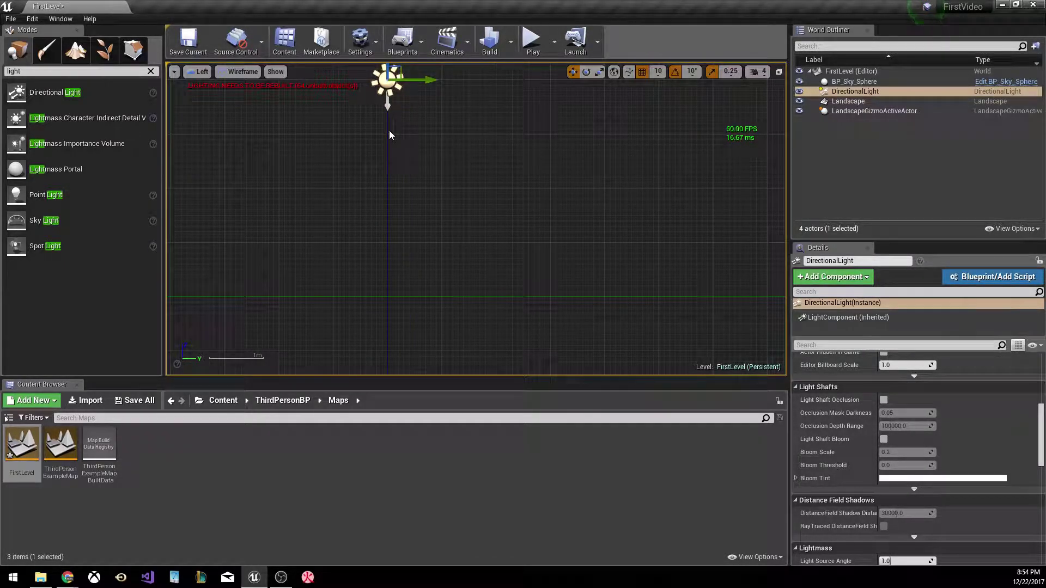
# Return the viewport to Perspective and lift the directional light higher above the landscape along the Z axis.
pyautogui.click(198, 72)
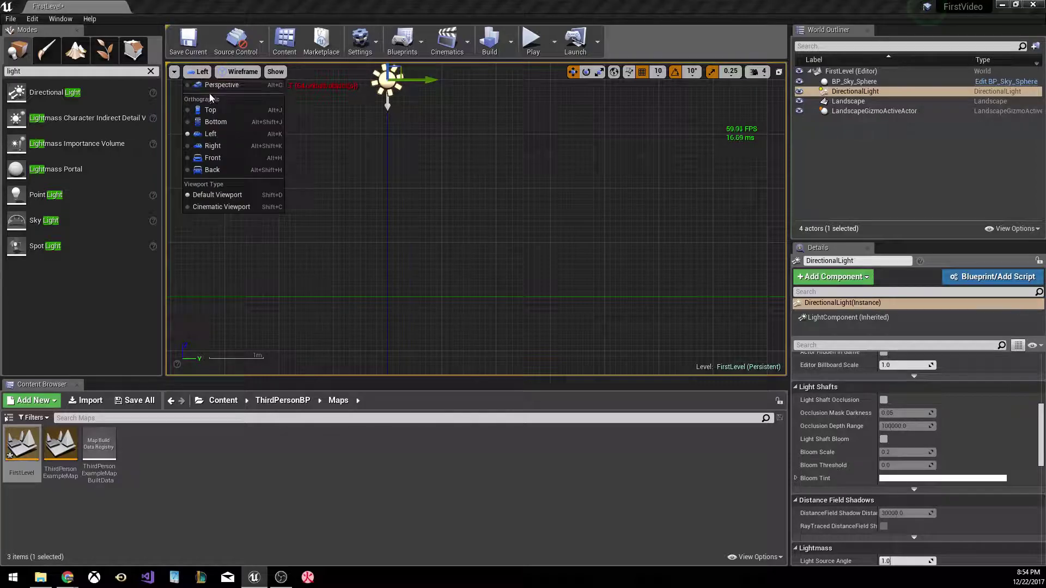
pyautogui.click(218, 86)
pyautogui.moveTo(456, 296); pyautogui.dragTo(522, 293, button='right')
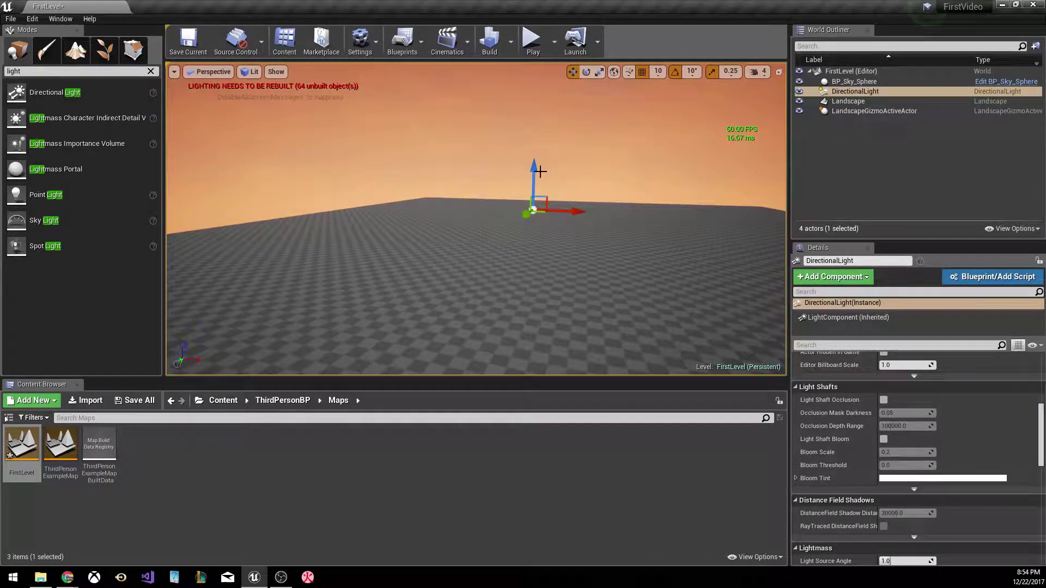
pyautogui.moveTo(531, 174); pyautogui.dragTo(545, 66)
pyautogui.moveTo(609, 175); pyautogui.dragTo(609, 205, button='right')
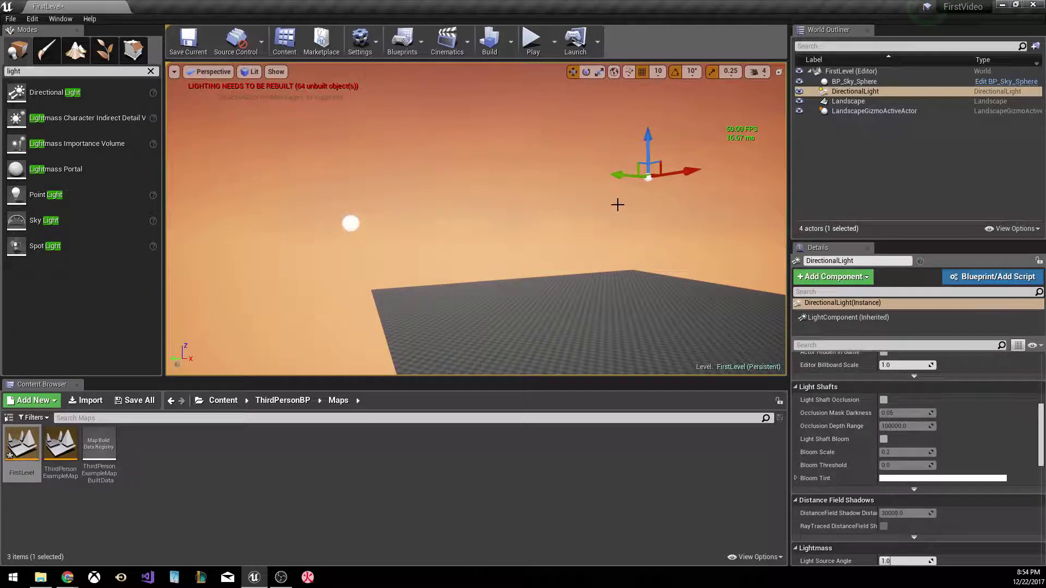
# Assign the DirectionalLight as the Directional Light Actor of BP_Sky_Sphere.
pyautogui.click(855, 83)
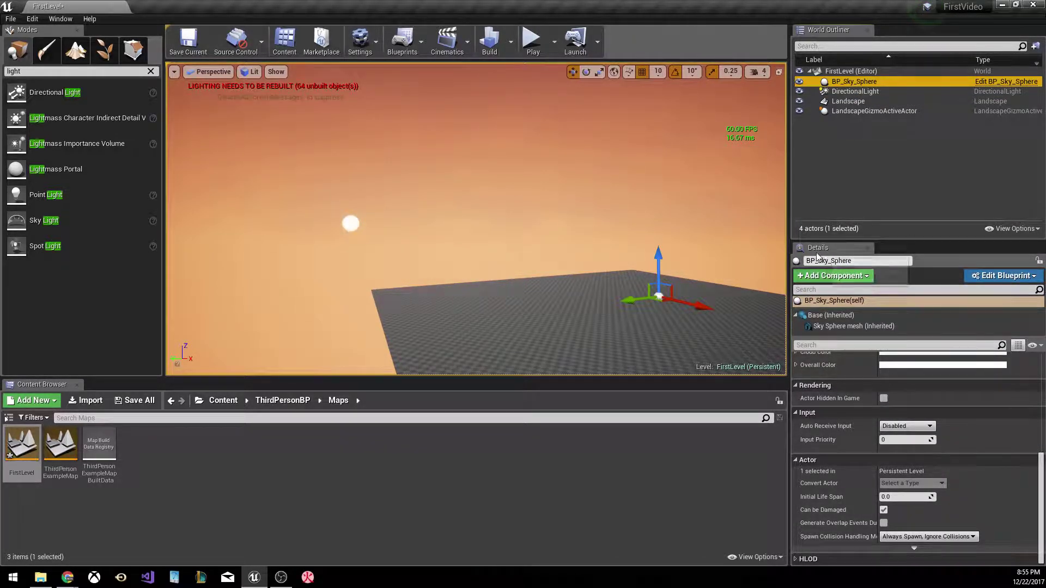
pyautogui.scroll(6, 872, 442)
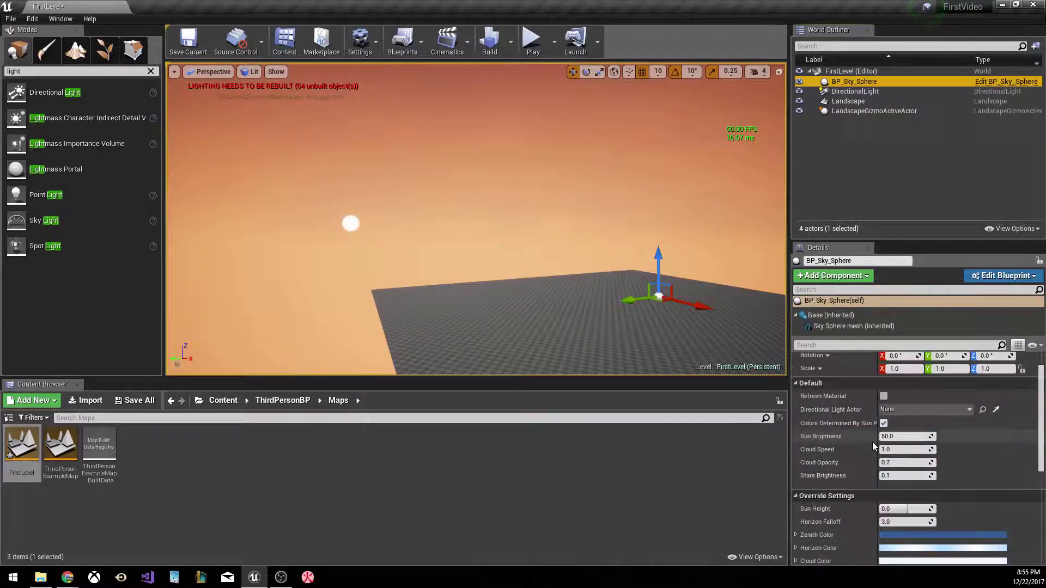
pyautogui.scroll(2, 871, 442)
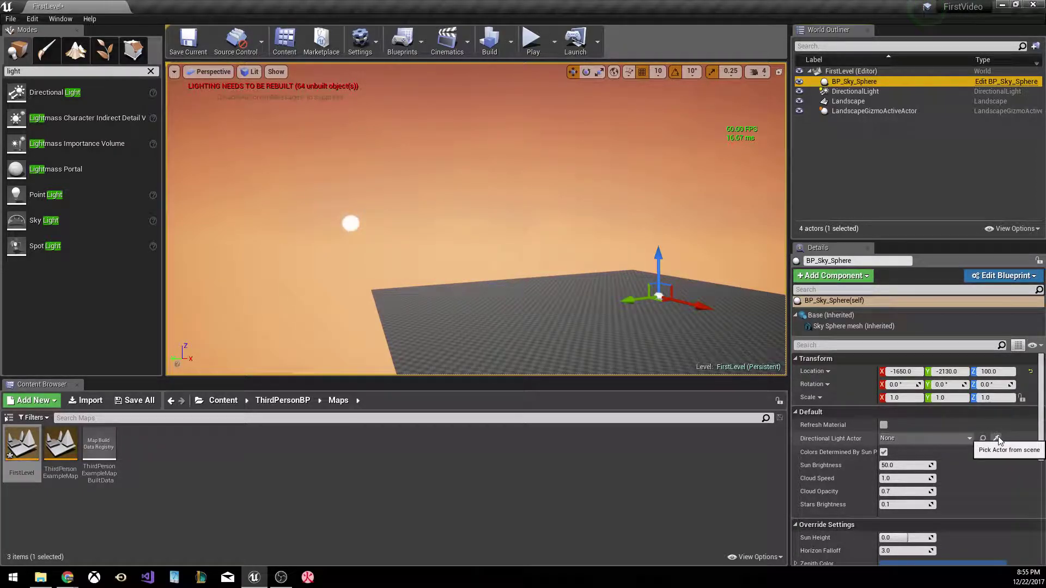
pyautogui.click(970, 438)
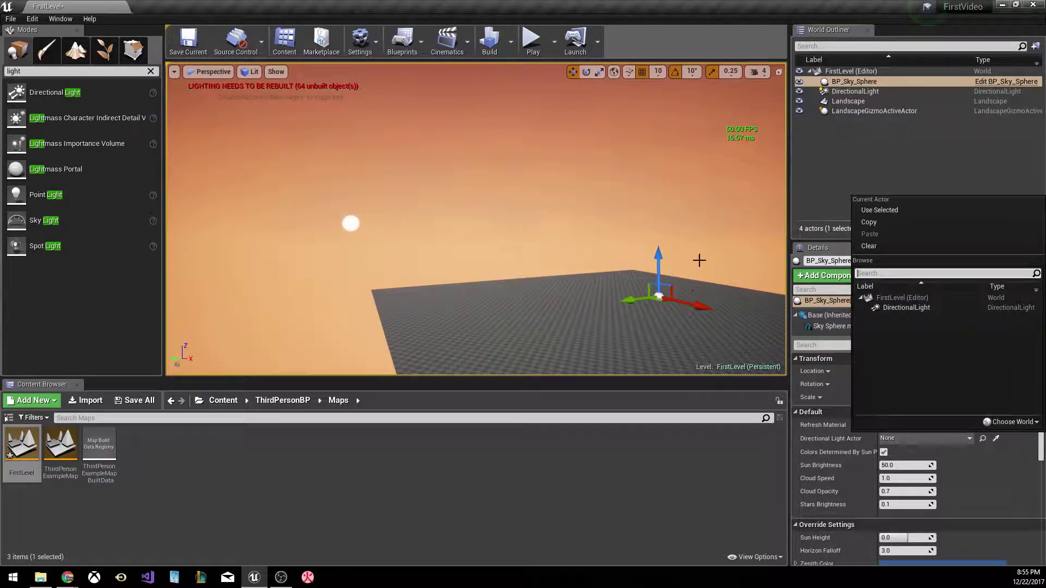
pyautogui.click(896, 309)
pyautogui.moveTo(752, 301); pyautogui.dragTo(718, 311, button='right')
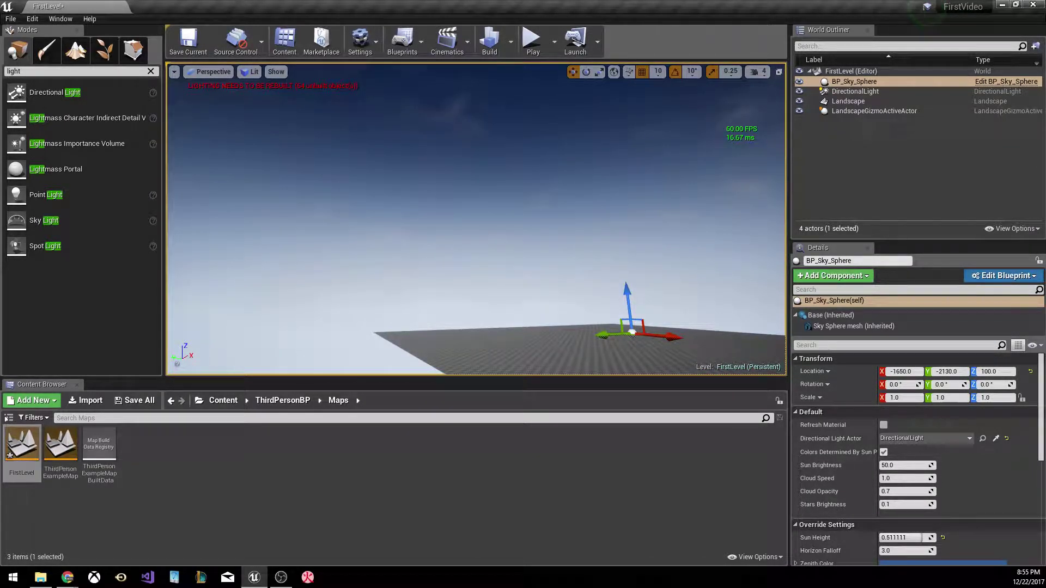
pyautogui.moveTo(578, 275)
pyautogui.mouseDown(button='right')
pyautogui.moveTo(556, 275)
pyautogui.moveTo(556, 256)
pyautogui.moveTo(556, 283)
pyautogui.moveTo(578, 275)
pyautogui.mouseUp(button='right')
# Try rotating the directional light 30° about its Y axis with the Rotate tool, and undo the rotation.
pyautogui.click(555, 338)
pyautogui.click(573, 178)
pyautogui.moveTo(681, 222); pyautogui.dragTo(674, 325, button='right')
pyautogui.press('e')
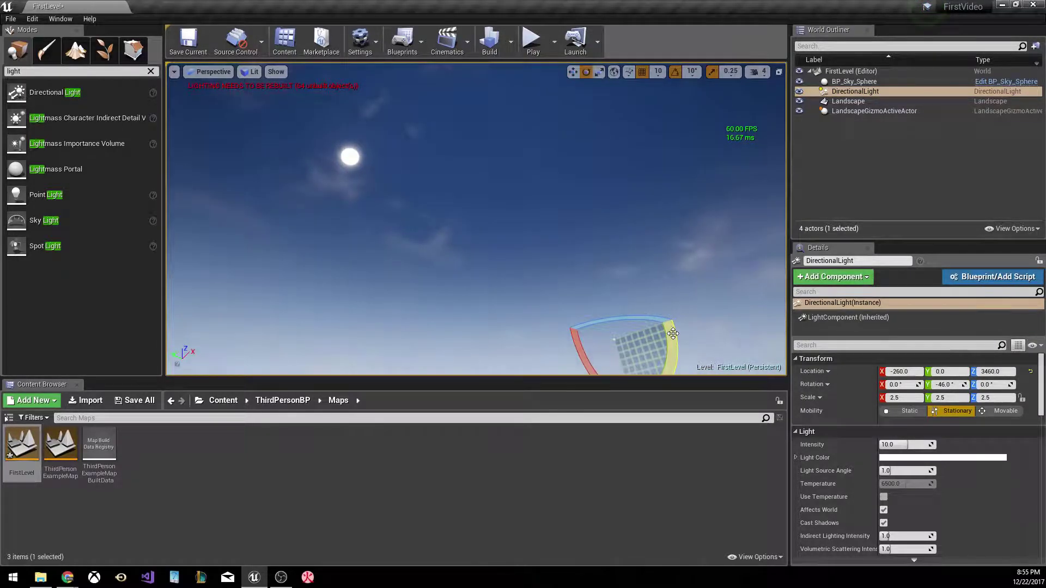
pyautogui.moveTo(670, 319); pyautogui.dragTo(673, 311)
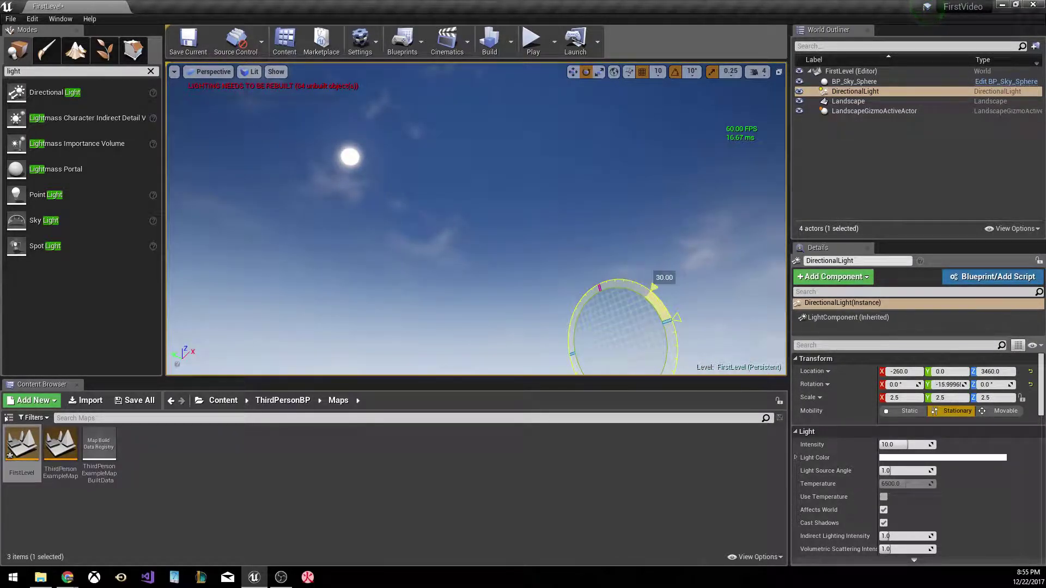
pyautogui.moveTo(675, 325); pyautogui.dragTo(680, 339)
pyautogui.hotkey('ctrl', 'z')
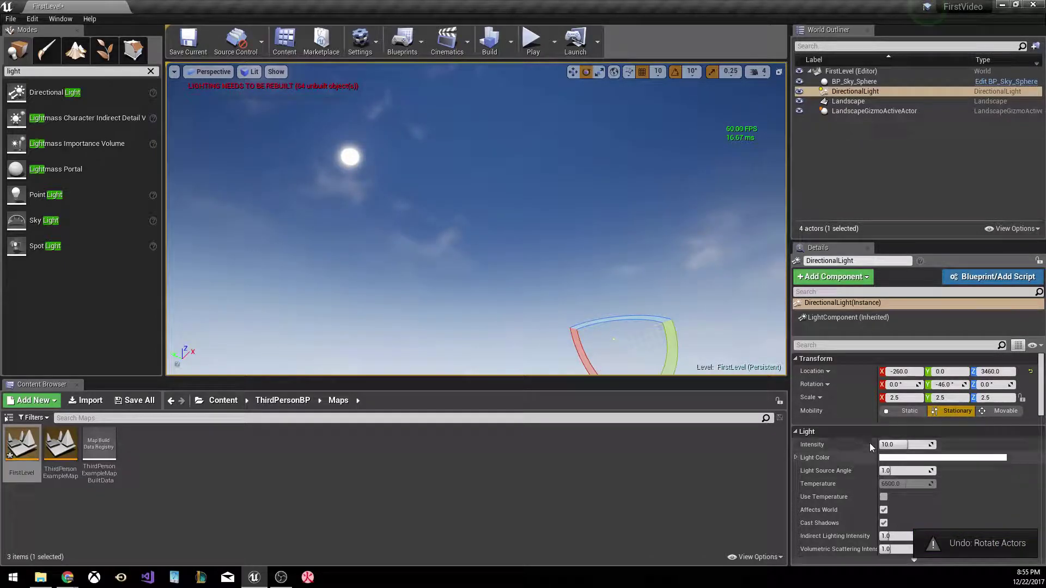
# Try rotating the directional light with the sky sphere's Colors Determined By Sun Position disabled, then undo the rotation and re-enable the option.
pyautogui.click(858, 82)
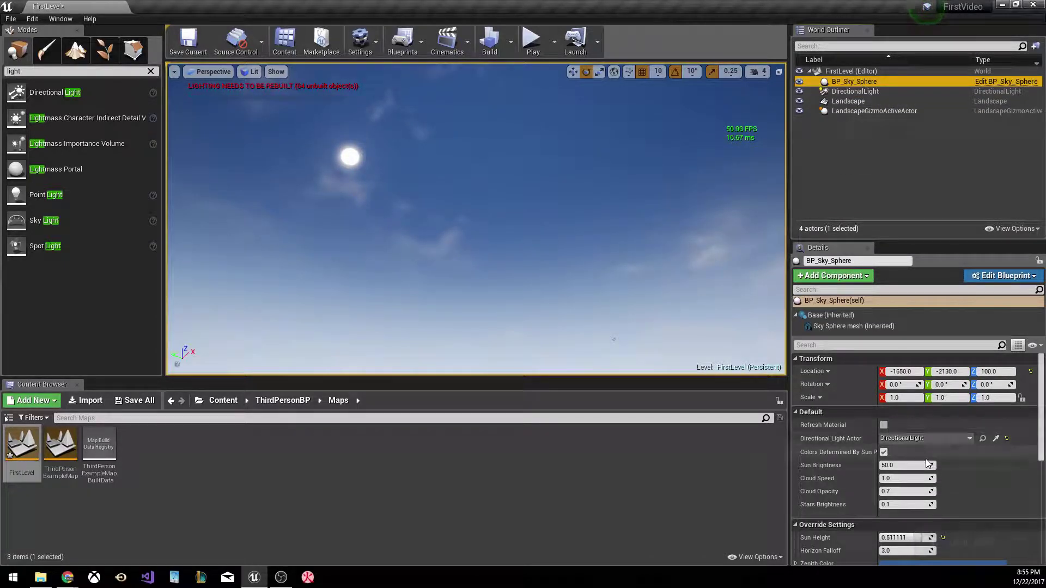
pyautogui.click(884, 452)
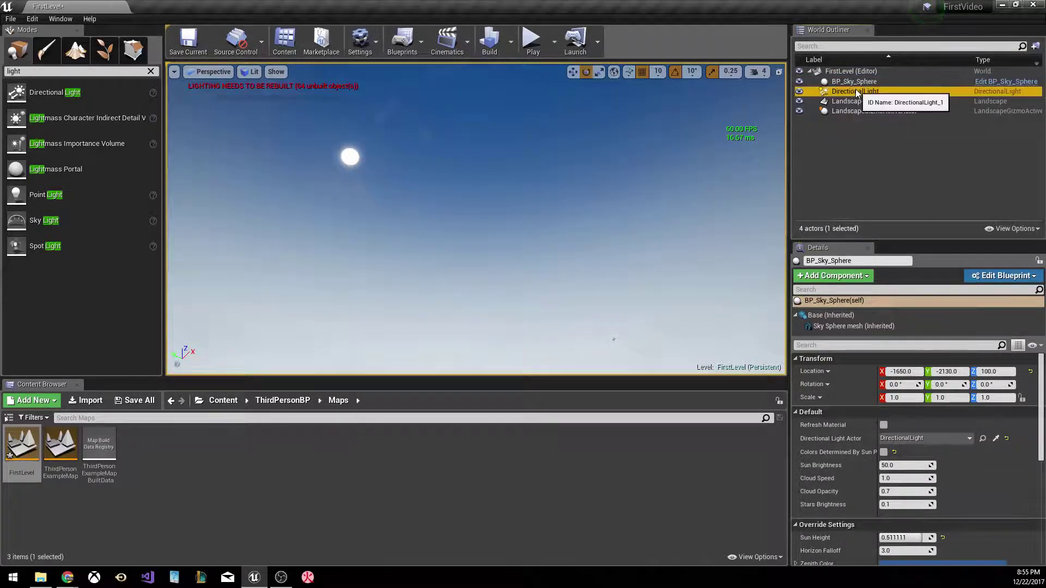
pyautogui.click(855, 91)
pyautogui.moveTo(677, 347); pyautogui.dragTo(681, 333)
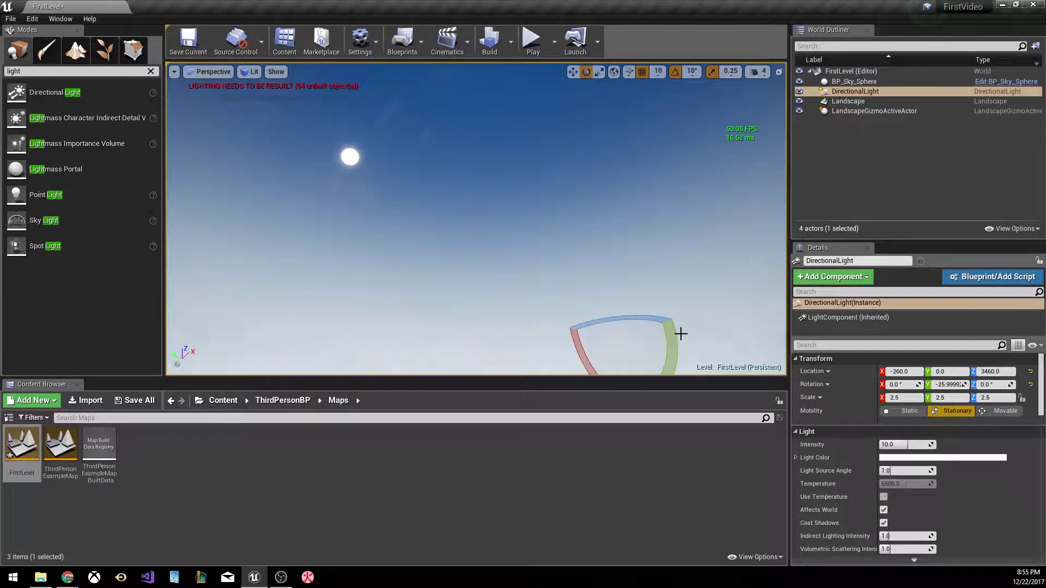
pyautogui.hotkey('ctrl', 'z')
pyautogui.click(854, 81)
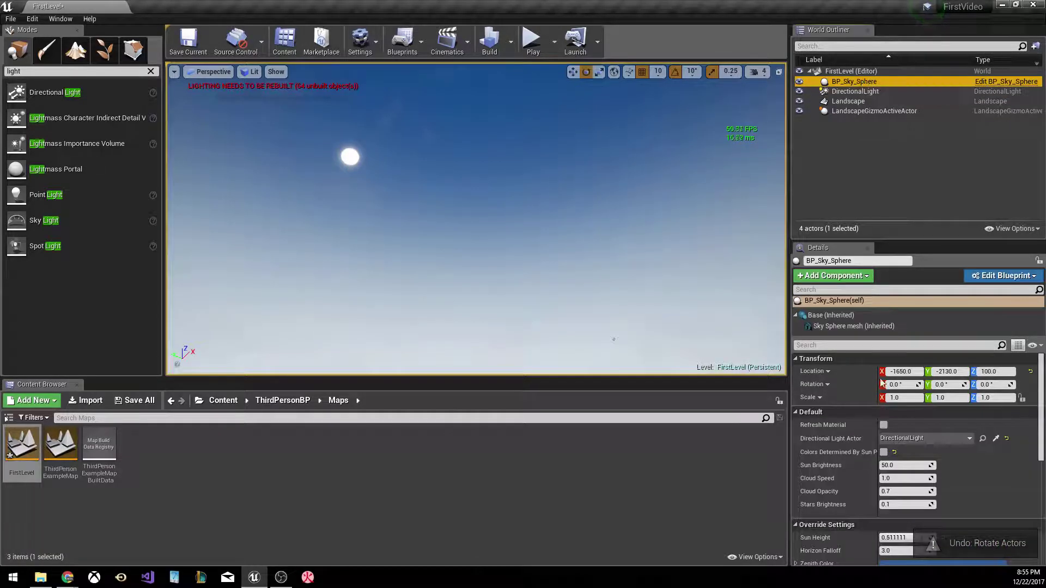
pyautogui.click(883, 453)
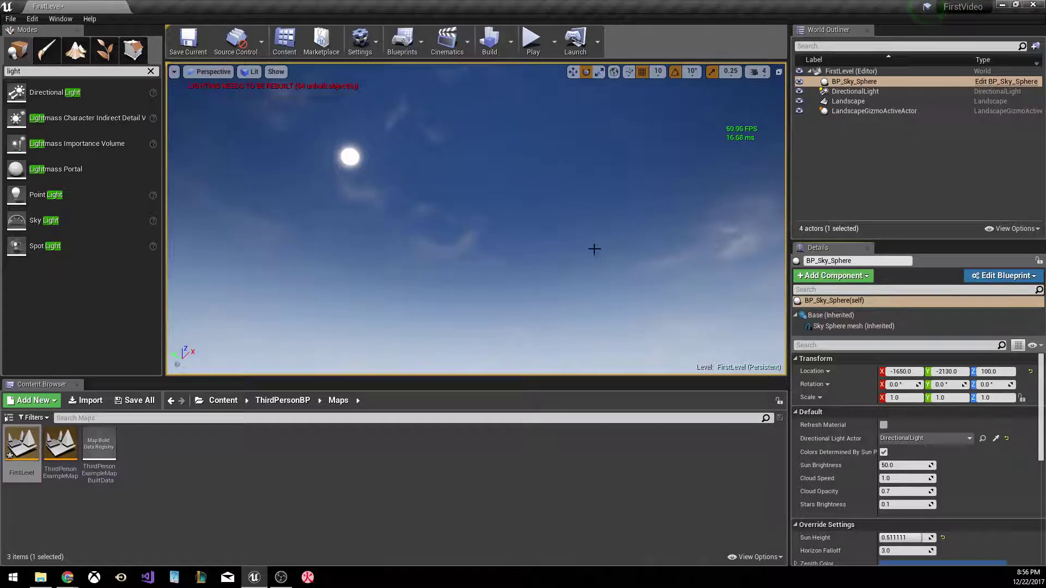
# Rotate the directional light to about 34° on the Y axis and refresh the sky sphere's material.
pyautogui.click(883, 92)
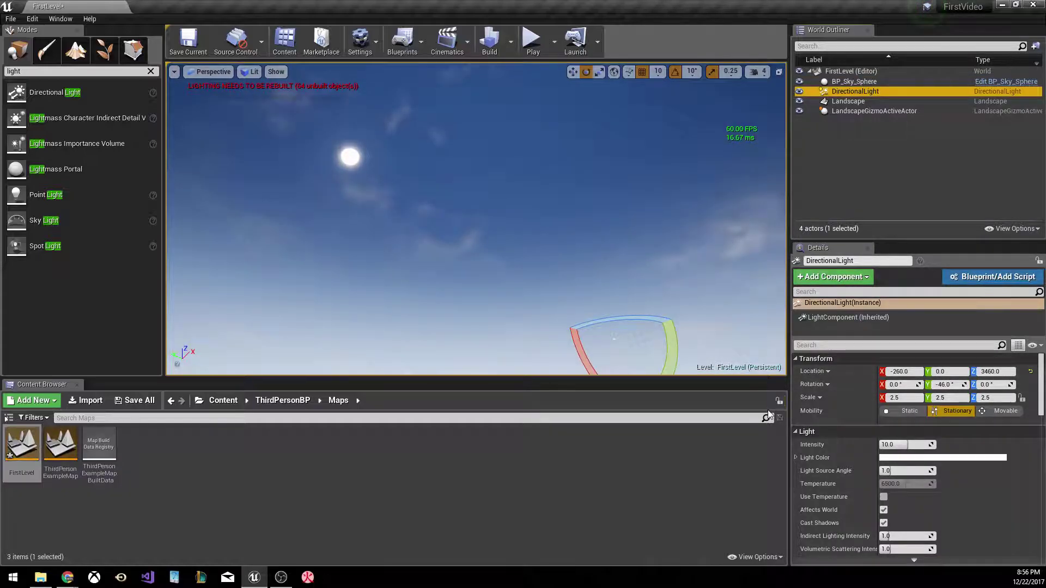
pyautogui.moveTo(675, 359); pyautogui.dragTo(703, 355)
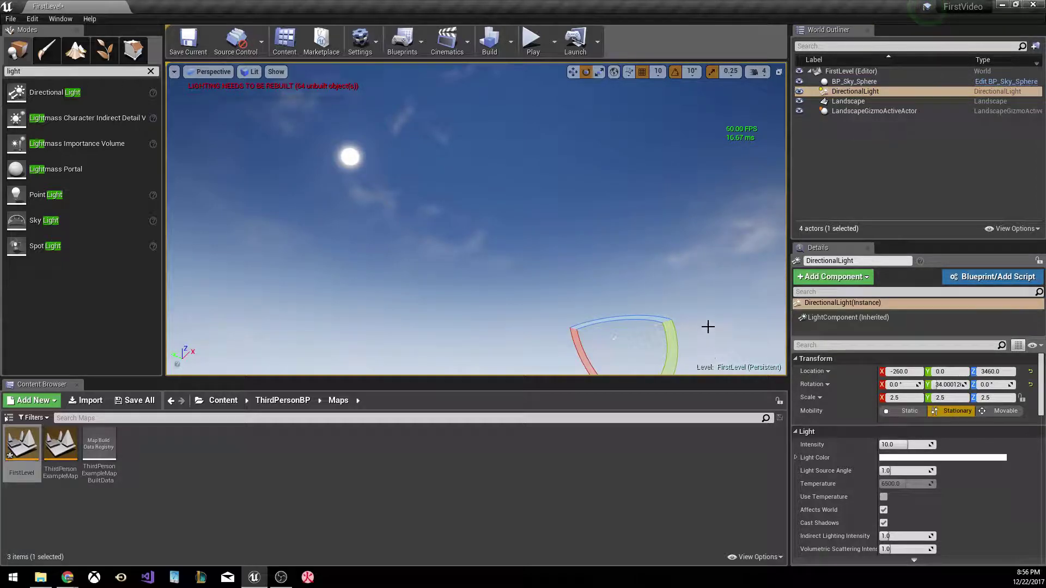
pyautogui.click(860, 84)
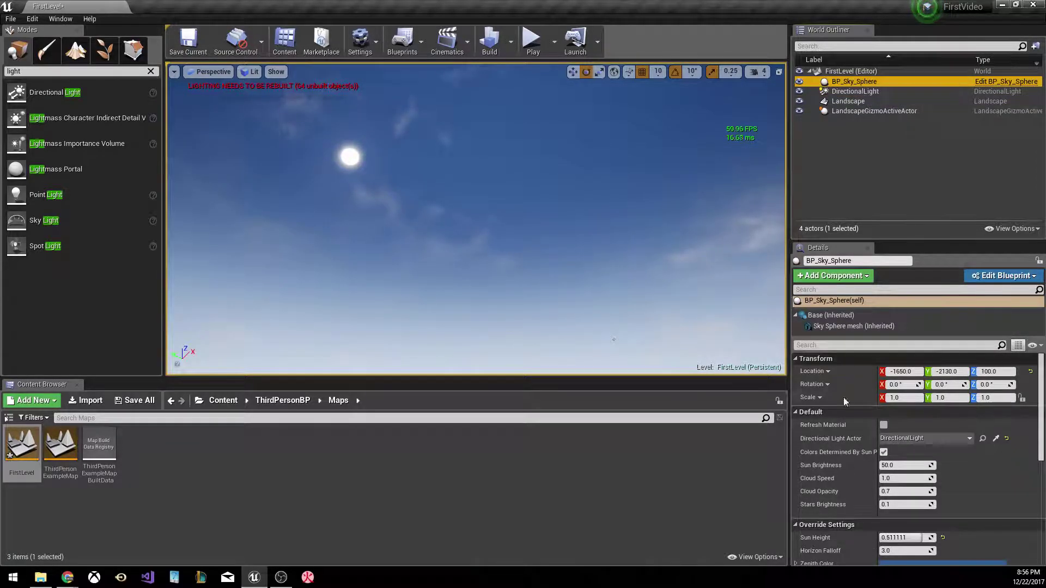
pyautogui.click(884, 425)
pyautogui.moveTo(473, 218)
pyautogui.mouseDown(button='right')
pyautogui.moveTo(474, 240)
pyautogui.moveTo(526, 217)
pyautogui.moveTo(523, 202)
pyautogui.moveTo(523, 234)
pyautogui.moveTo(490, 229)
pyautogui.mouseUp(button='right')
pyautogui.moveTo(632, 297); pyautogui.dragTo(700, 314, button='right')
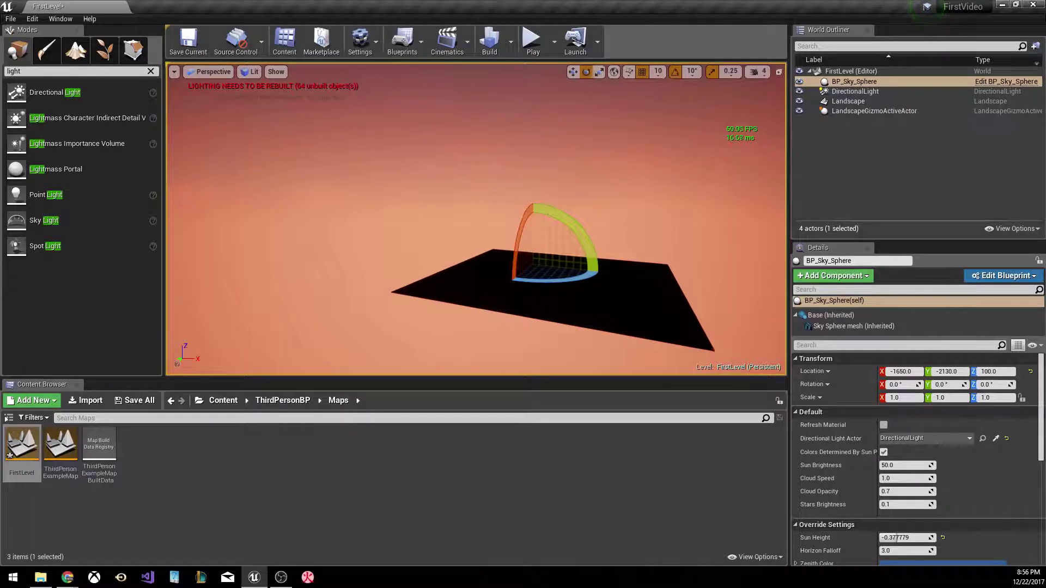
# Rotate the directional light back about its Y axis to point down at the landscape, and refresh the sky sphere's material.
pyautogui.click(855, 91)
pyautogui.moveTo(562, 170); pyautogui.dragTo(544, 158, button='right')
pyautogui.moveTo(510, 171); pyautogui.dragTo(507, 245)
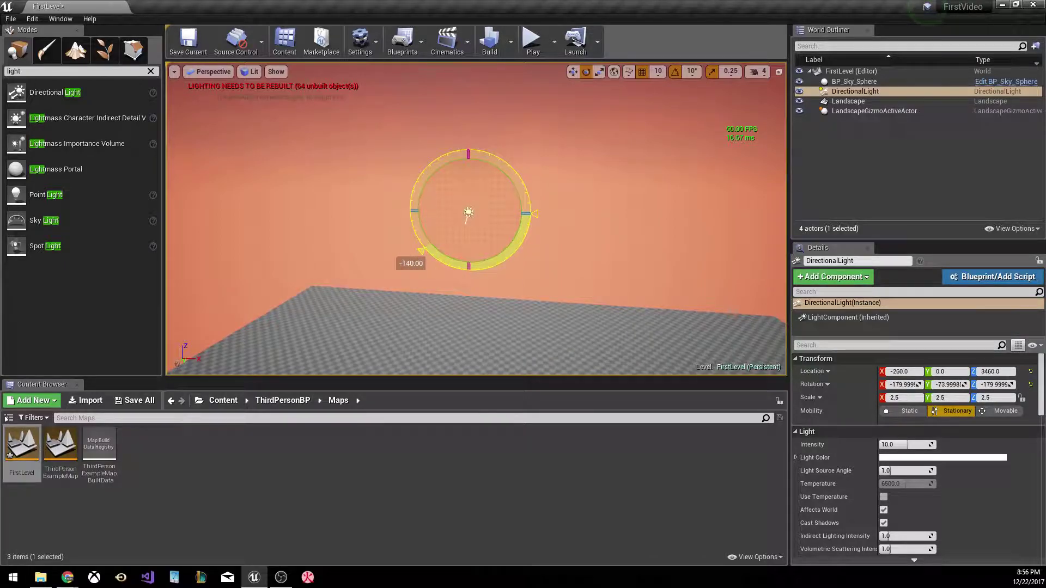
pyautogui.click(850, 82)
pyautogui.click(883, 425)
pyautogui.moveTo(597, 162); pyautogui.dragTo(612, 272, button='right')
# Adjust the directional light's rotation once more to lower the sun from overhead, and refresh BP_Sky_Sphere's material.
pyautogui.click(855, 91)
pyautogui.moveTo(493, 185); pyautogui.dragTo(550, 171)
pyautogui.click(854, 81)
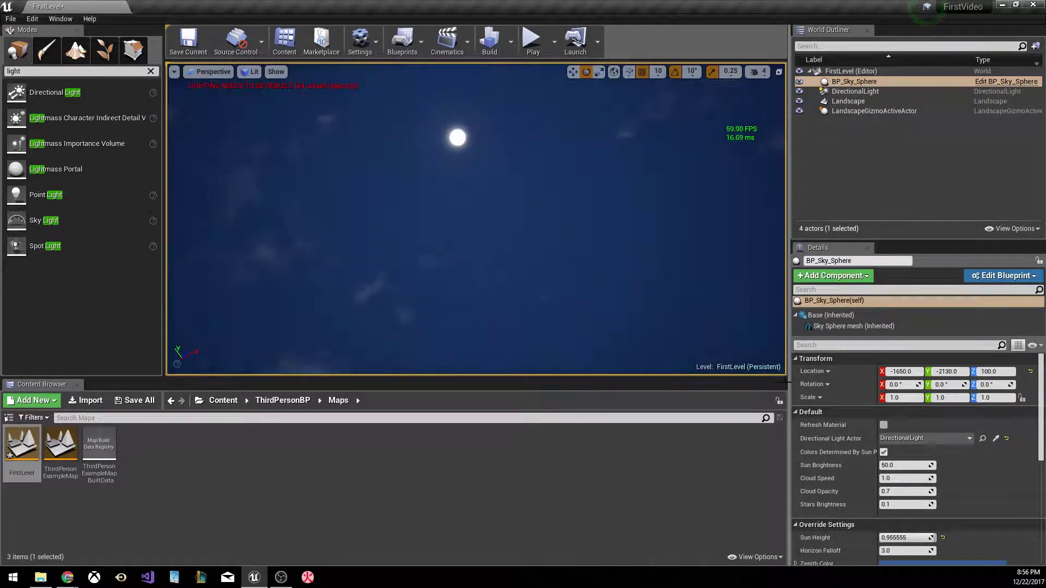
pyautogui.click(883, 425)
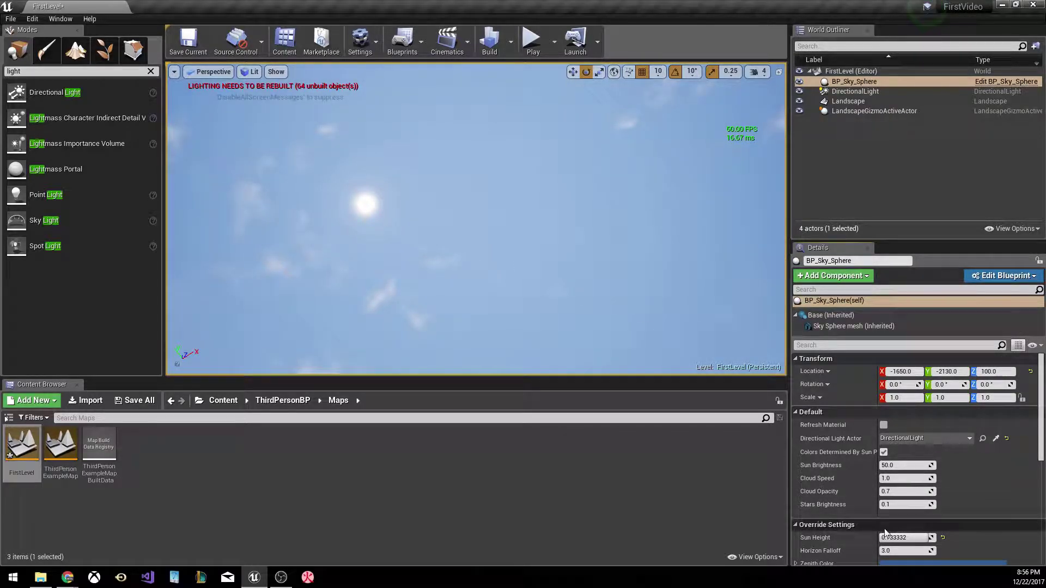
pyautogui.scroll(-6, 928, 505)
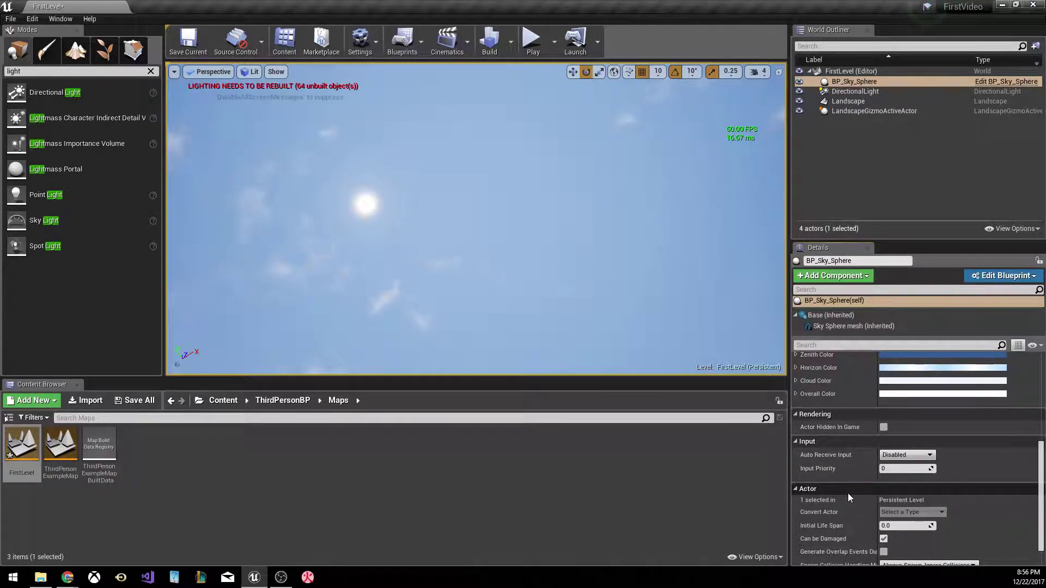
pyautogui.scroll(-1, 848, 493)
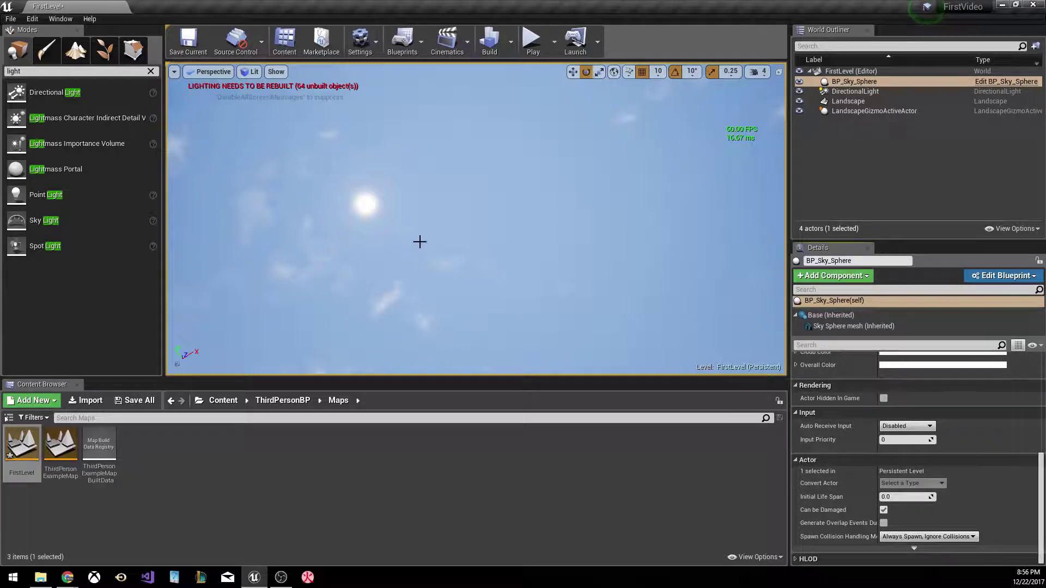
pyautogui.moveTo(440, 291); pyautogui.dragTo(440, 333, button='right')
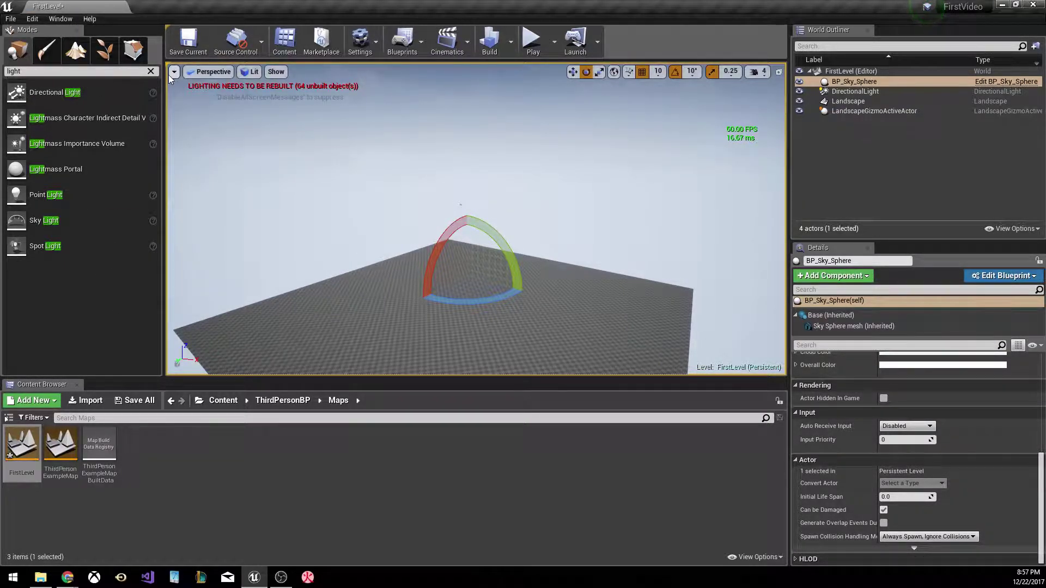
# Clear the class search and place a Box brush from the Geometry classes on the landscape.
pyautogui.click(151, 71)
pyautogui.moveTo(414, 229); pyautogui.dragTo(469, 256, button='right')
pyautogui.moveTo(262, 327); pyautogui.dragTo(216, 290, button='right')
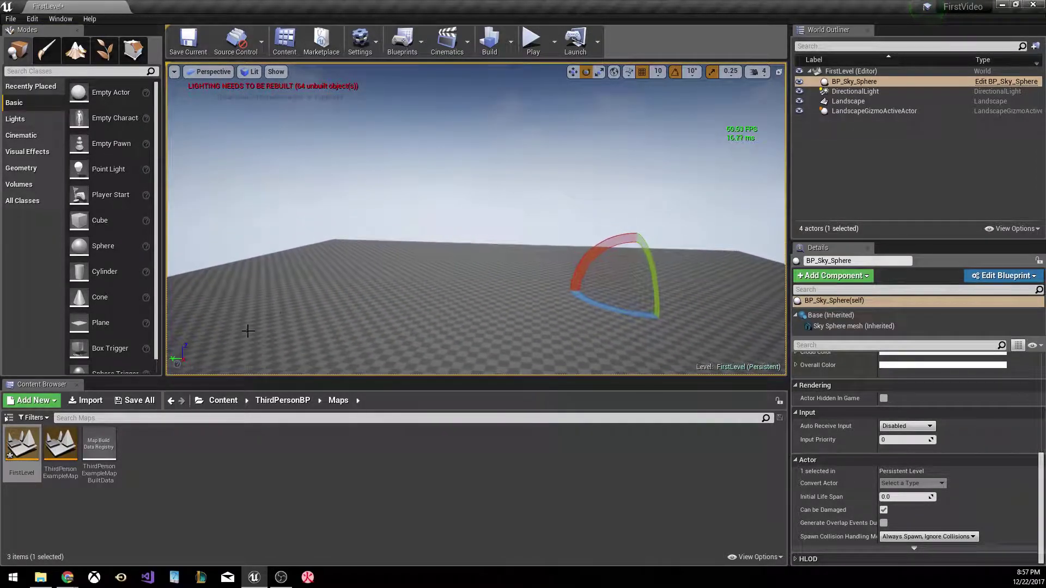
pyautogui.click(30, 172)
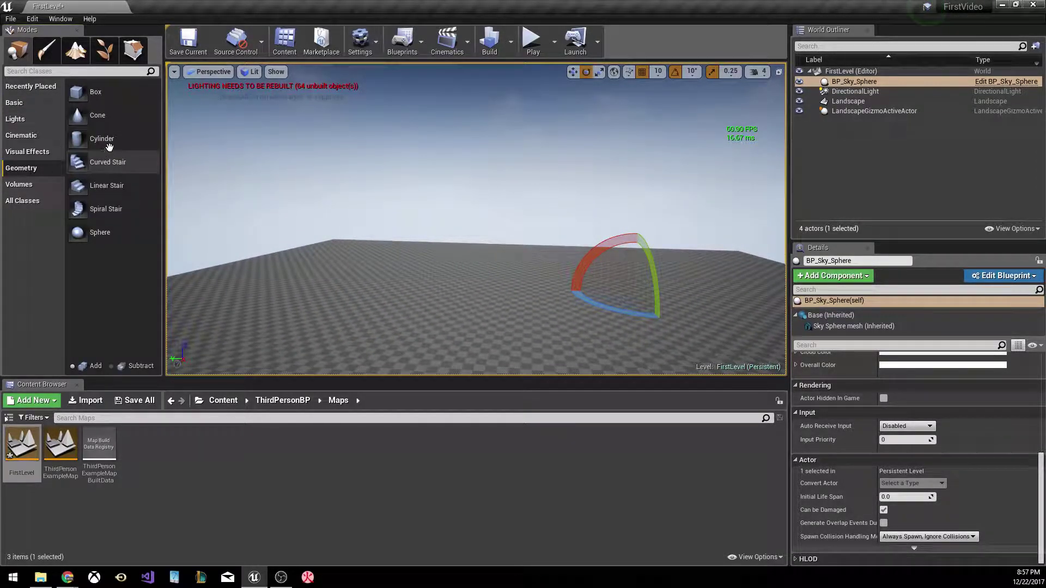
pyautogui.moveTo(94, 93)
pyautogui.mouseDown()
pyautogui.moveTo(369, 276)
pyautogui.moveTo(382, 315)
pyautogui.mouseUp()
pyautogui.moveTo(418, 263)
pyautogui.mouseDown(button='right')
pyautogui.moveTo(338, 251)
pyautogui.moveTo(418, 263)
pyautogui.moveTo(409, 263)
pyautogui.mouseUp(button='right')
# Raise the box brush to a Z location of 700 and snap it down onto the landscape.
pyautogui.press('w')
pyautogui.moveTo(427, 212); pyautogui.dragTo(426, 172)
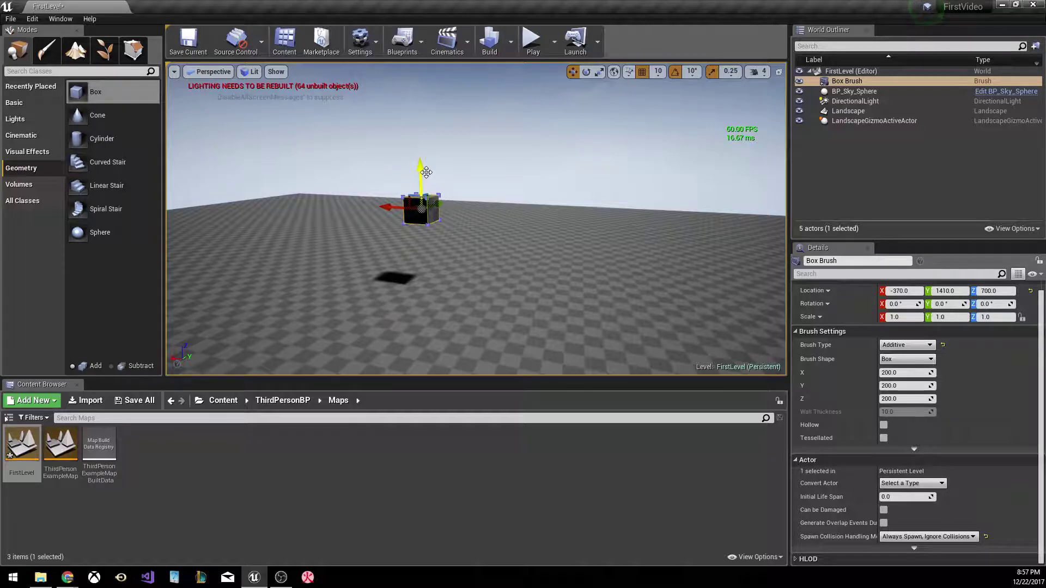
pyautogui.press('End')
# Move the box brush above the landscape to about X 190, Z 920.
pyautogui.moveTo(553, 222)
pyautogui.mouseDown(button='right')
pyautogui.moveTo(534, 207)
pyautogui.moveTo(466, 69)
pyautogui.moveTo(558, 63)
pyautogui.mouseUp(button='right')
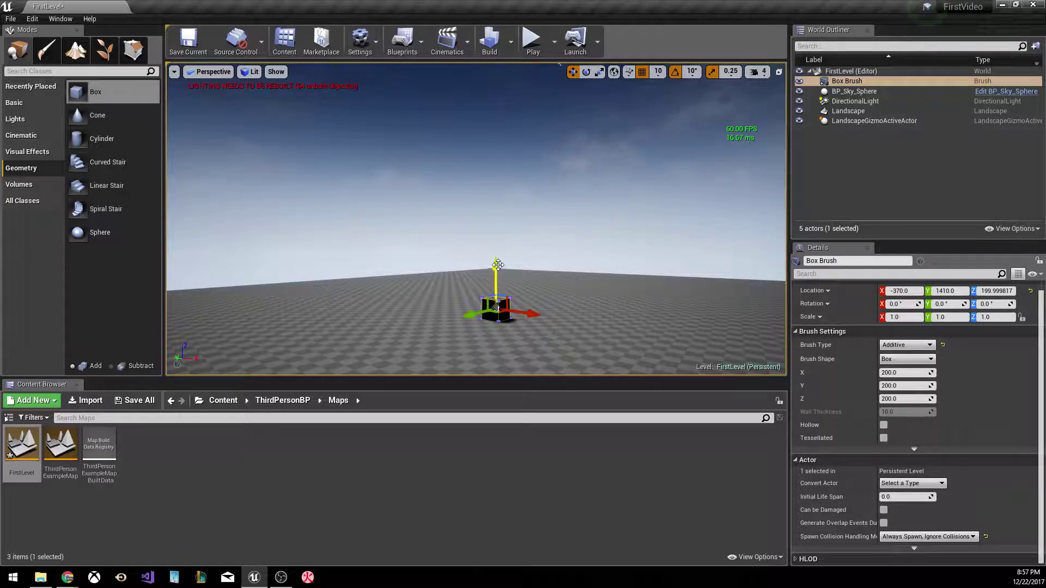
pyautogui.moveTo(520, 235); pyautogui.dragTo(630, 234)
pyautogui.moveTo(630, 234)
pyautogui.mouseDown(button='right')
pyautogui.moveTo(545, 235)
pyautogui.moveTo(736, 239)
pyautogui.mouseUp(button='right')
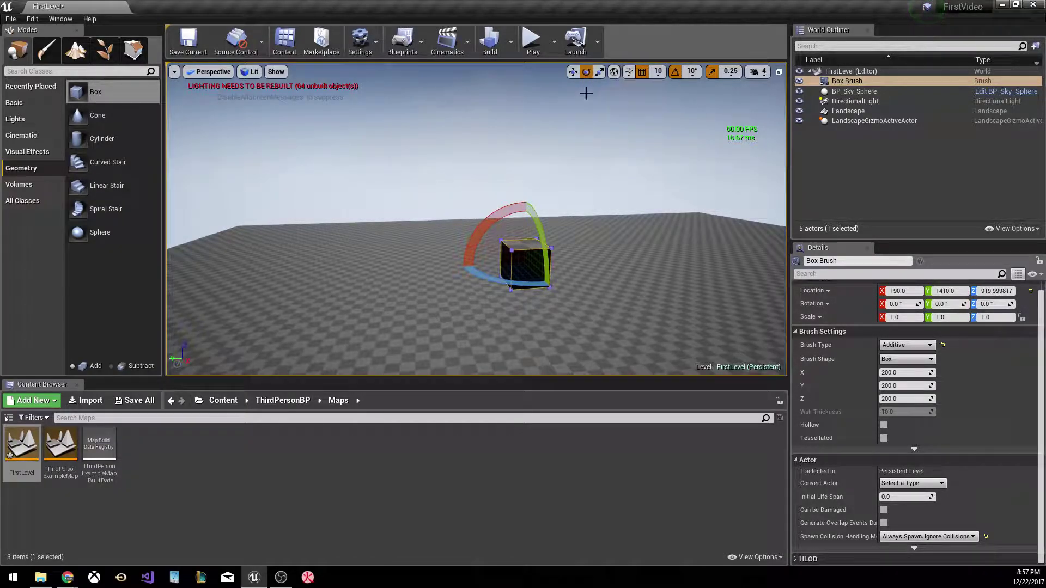
# Rotate the box brush on several axes to about X 71°, Y 28° and Z -67°.
pyautogui.moveTo(480, 229)
pyautogui.mouseDown(button='right')
pyautogui.moveTo(393, 196)
pyautogui.moveTo(487, 193)
pyautogui.moveTo(490, 228)
pyautogui.moveTo(555, 284)
pyautogui.mouseUp(button='right')
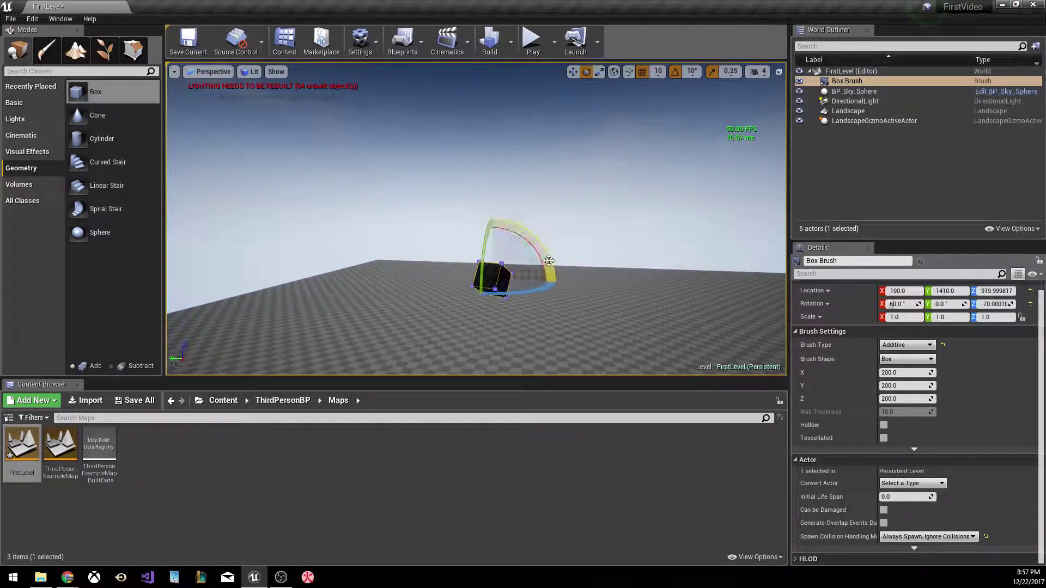
pyautogui.moveTo(555, 284)
pyautogui.mouseDown(button='right')
pyautogui.moveTo(539, 284)
pyautogui.moveTo(562, 261)
pyautogui.moveTo(545, 286)
pyautogui.moveTo(637, 264)
pyautogui.moveTo(621, 232)
pyautogui.moveTo(626, 246)
pyautogui.mouseUp(button='right')
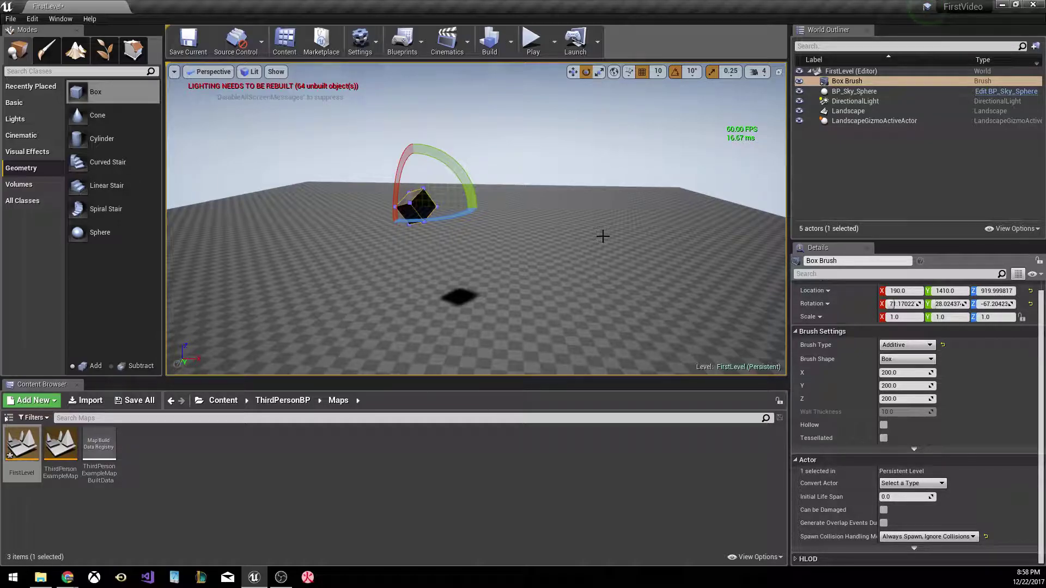
pyautogui.moveTo(566, 239)
pyautogui.mouseDown(button='right')
pyautogui.moveTo(545, 251)
pyautogui.moveTo(571, 197)
pyautogui.mouseUp(button='right')
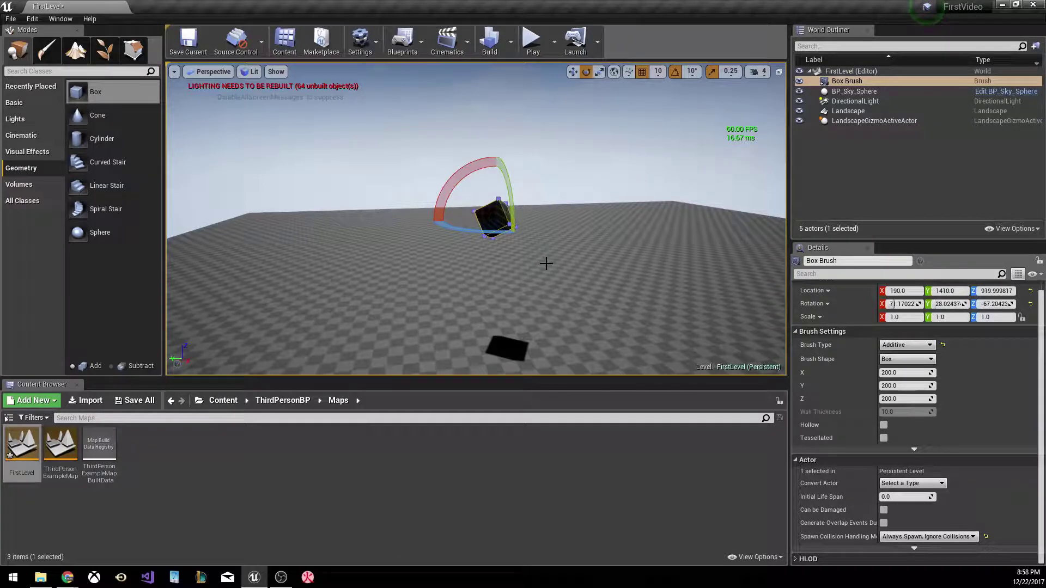
# Scale the box brush to 8.75 on X, 6.25 on Y and 15.75 on Z, and return to the Move tool.
pyautogui.press('r')
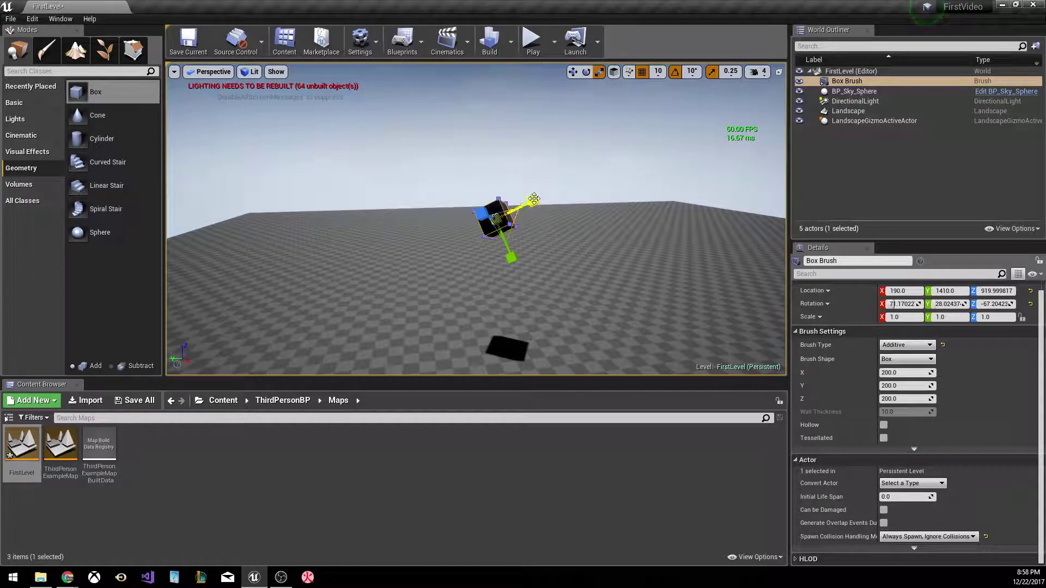
pyautogui.scroll(-2, 546, 204)
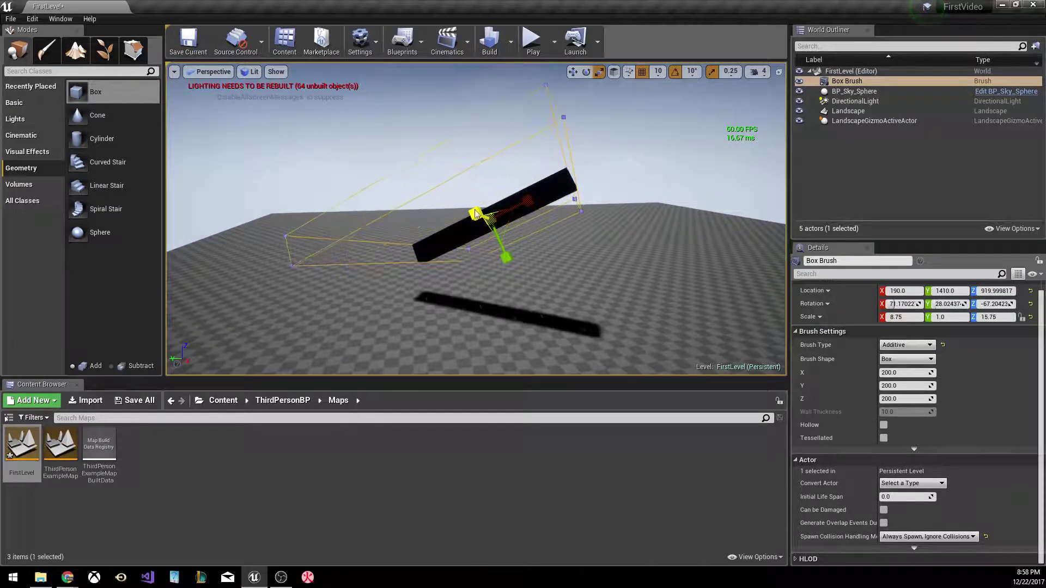
pyautogui.moveTo(476, 213); pyautogui.dragTo(474, 212)
pyautogui.moveTo(504, 257); pyautogui.dragTo(509, 272)
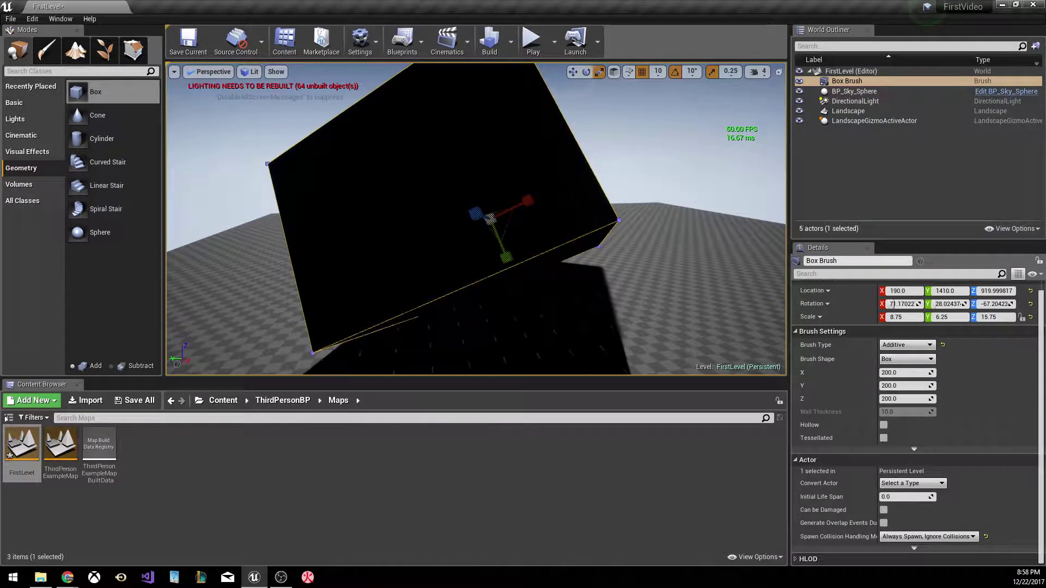
pyautogui.scroll(-10, 614, 226)
pyautogui.moveTo(561, 234)
pyautogui.mouseDown(button='right')
pyautogui.moveTo(504, 218)
pyautogui.moveTo(537, 212)
pyautogui.moveTo(473, 223)
pyautogui.mouseUp(button='right')
pyautogui.press('d')
pyautogui.press('w')
pyautogui.press('d')
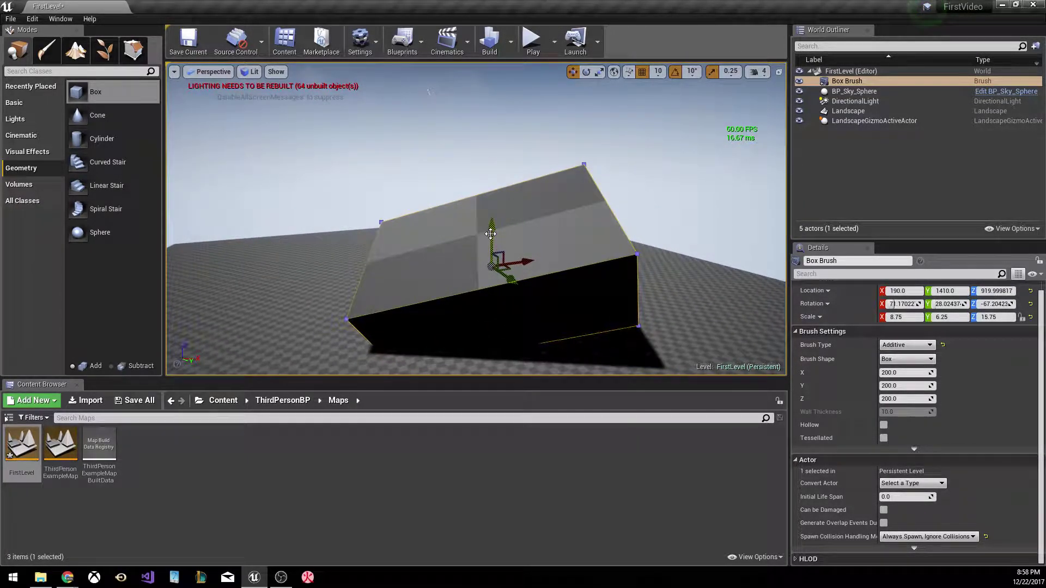
# Raise the box brush to a Z location of about 2460 and snap it down onto the landscape.
pyautogui.moveTo(482, 118); pyautogui.dragTo(483, 104)
pyautogui.moveTo(482, 103)
pyautogui.mouseDown(button='right')
pyautogui.moveTo(480, 95)
pyautogui.moveTo(626, 163)
pyautogui.moveTo(588, 169)
pyautogui.moveTo(578, 153)
pyautogui.moveTo(566, 169)
pyautogui.moveTo(555, 157)
pyautogui.moveTo(544, 169)
pyautogui.moveTo(605, 194)
pyautogui.mouseUp(button='right')
pyautogui.click(628, 71)
pyautogui.click(638, 89)
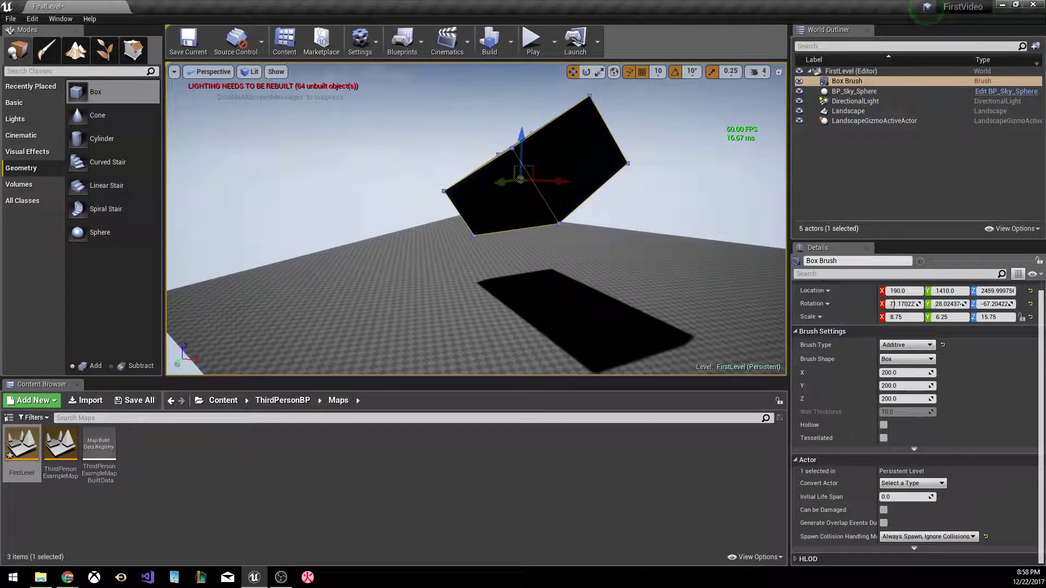
pyautogui.press('End')
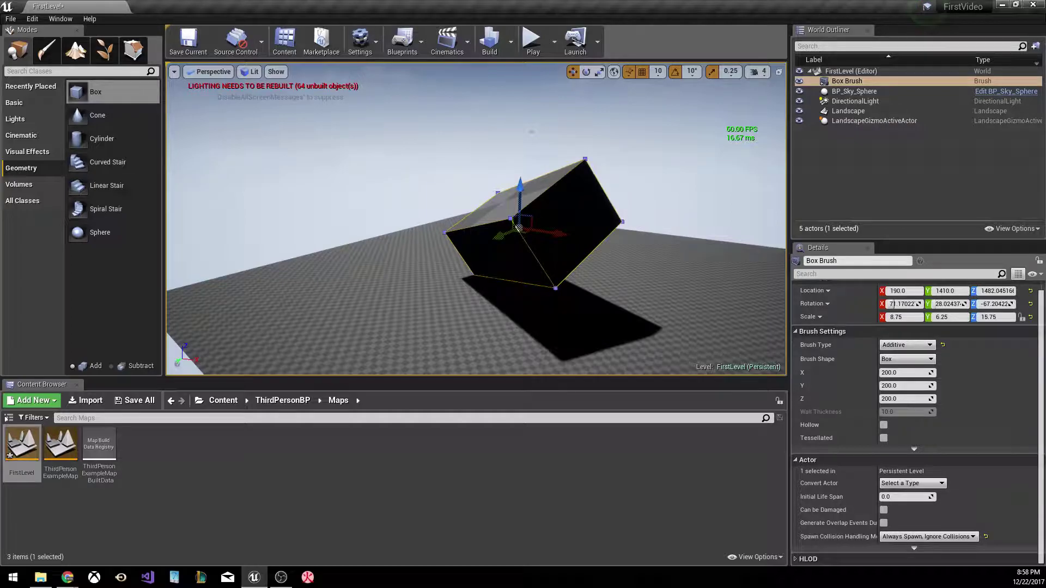
pyautogui.moveTo(680, 265)
pyautogui.mouseDown(button='right')
pyautogui.moveTo(662, 245)
pyautogui.moveTo(619, 237)
pyautogui.moveTo(447, 77)
pyautogui.mouseUp(button='right')
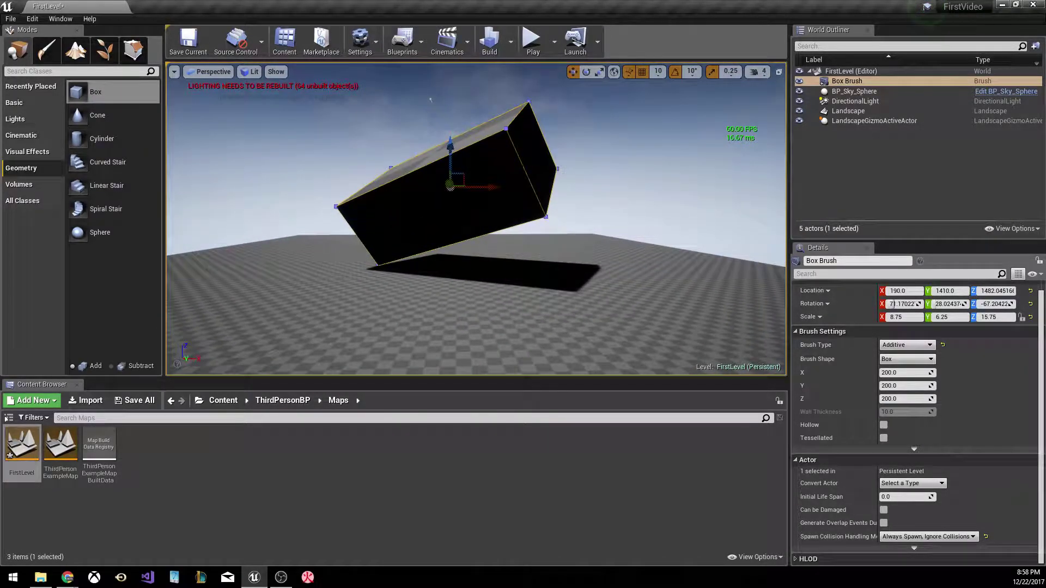
pyautogui.moveTo(519, 310)
pyautogui.mouseDown(button='right')
pyautogui.moveTo(515, 274)
pyautogui.moveTo(511, 304)
pyautogui.moveTo(484, 272)
pyautogui.moveTo(466, 292)
pyautogui.moveTo(501, 302)
pyautogui.mouseUp(button='right')
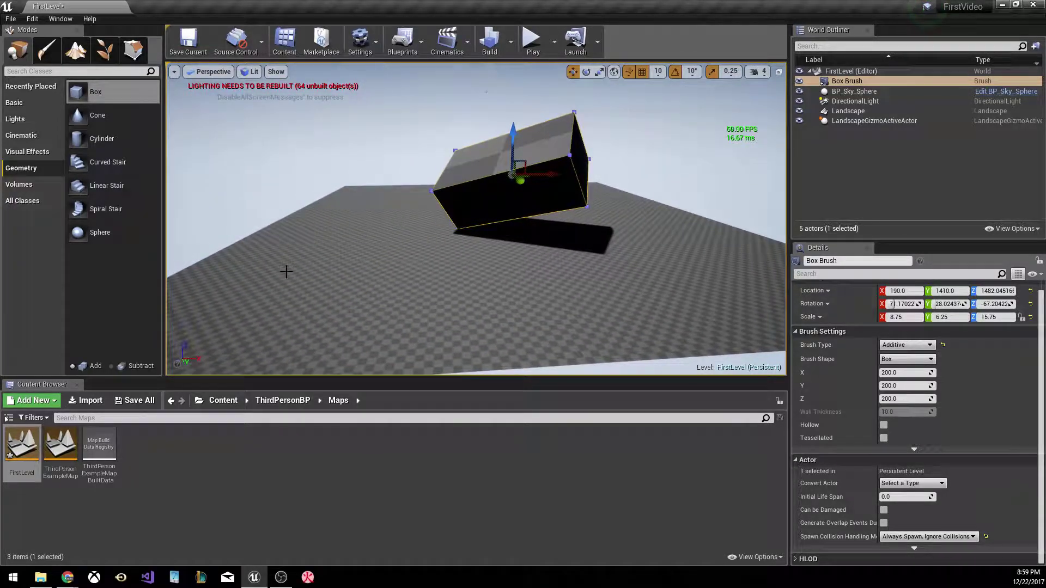
# Add a second box brush beside the first and scale it to 4.5 on X, 5.5 on Y and 4.75 on Z.
pyautogui.moveTo(76, 91)
pyautogui.mouseDown()
pyautogui.moveTo(283, 301)
pyautogui.moveTo(343, 292)
pyautogui.mouseUp()
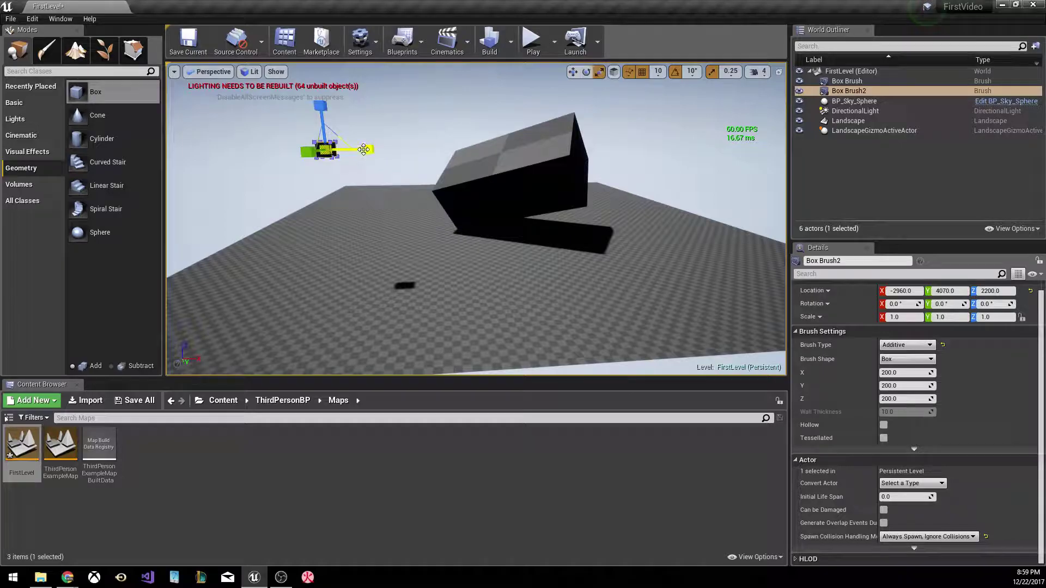
pyautogui.moveTo(431, 133); pyautogui.dragTo(315, 168, button='right')
pyautogui.moveTo(399, 163); pyautogui.dragTo(478, 235)
# Return to the Move tool and snap the second box brush down onto the landscape.
pyautogui.press('w')
pyautogui.moveTo(478, 235)
pyautogui.mouseDown(button='right')
pyautogui.moveTo(480, 256)
pyautogui.moveTo(472, 137)
pyautogui.mouseUp(button='right')
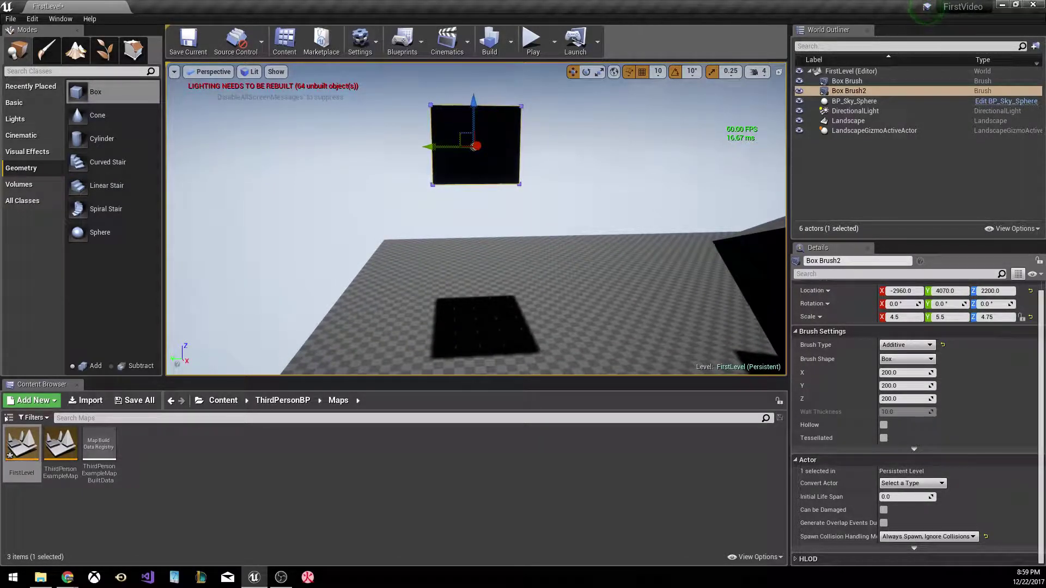
pyautogui.press('End')
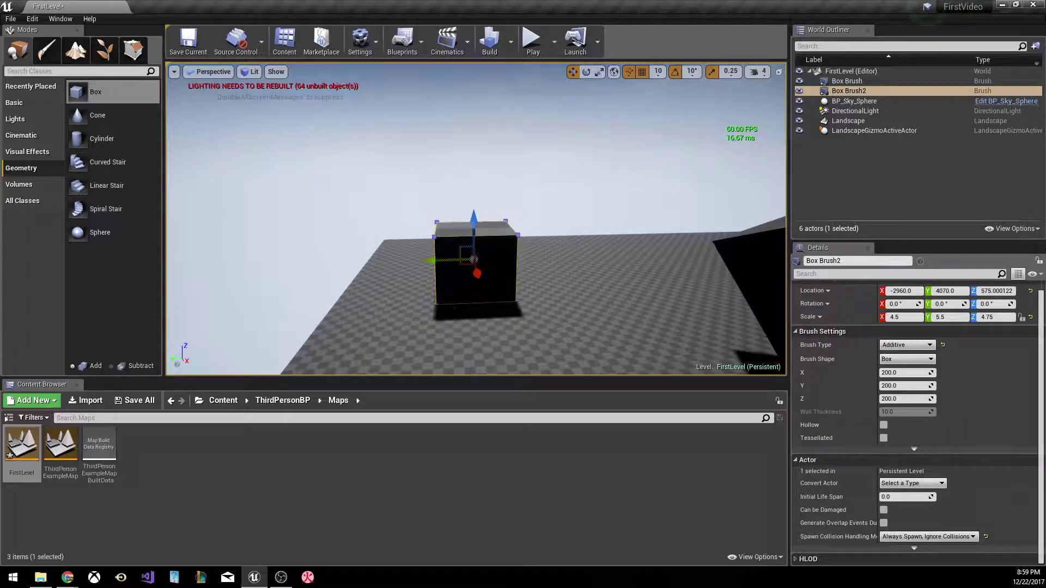
pyautogui.moveTo(453, 350)
pyautogui.mouseDown(button='right')
pyautogui.moveTo(523, 368)
pyautogui.moveTo(600, 351)
pyautogui.moveTo(605, 384)
pyautogui.moveTo(599, 348)
pyautogui.moveTo(514, 304)
pyautogui.mouseUp(button='right')
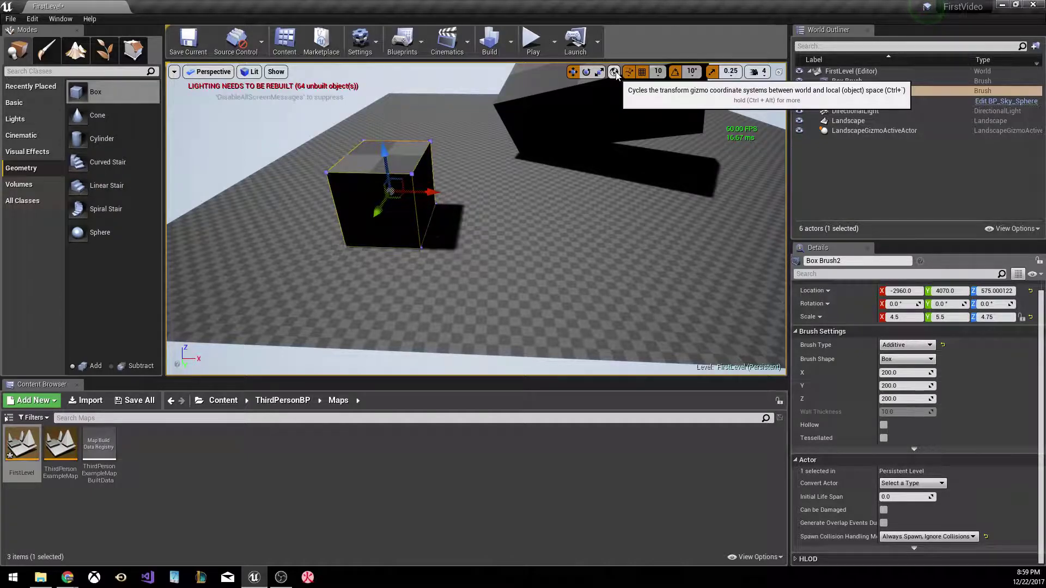
# Move the second box brush to about X -2470, Y 3770, trying the gizmo in both world and local space.
pyautogui.moveTo(430, 191)
pyautogui.mouseDown()
pyautogui.moveTo(562, 194)
pyautogui.moveTo(432, 194)
pyautogui.moveTo(459, 192)
pyautogui.moveTo(420, 256)
pyautogui.moveTo(433, 192)
pyautogui.moveTo(433, 211)
pyautogui.moveTo(409, 240)
pyautogui.moveTo(415, 201)
pyautogui.mouseUp()
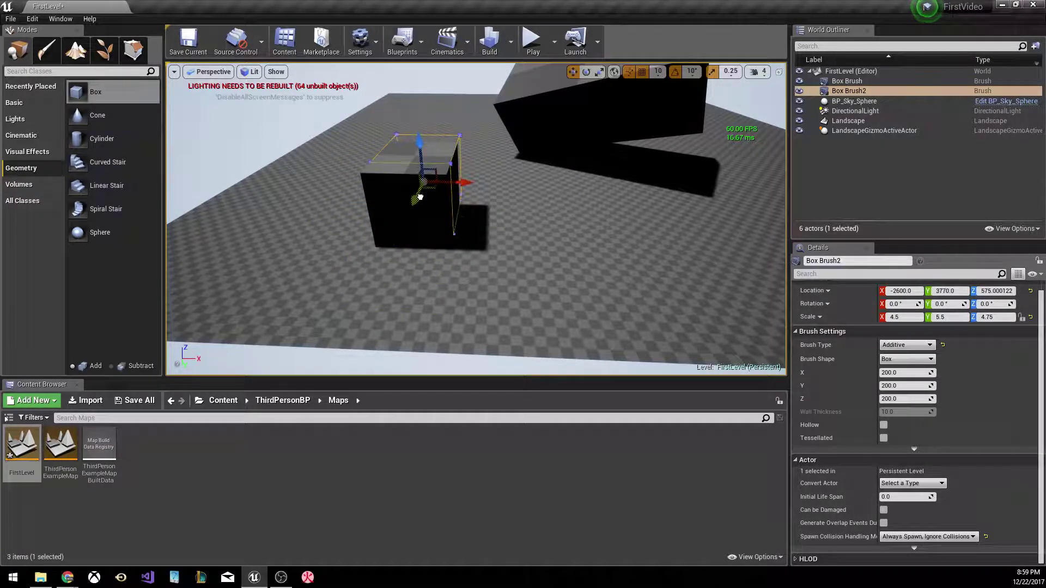
pyautogui.click(614, 73)
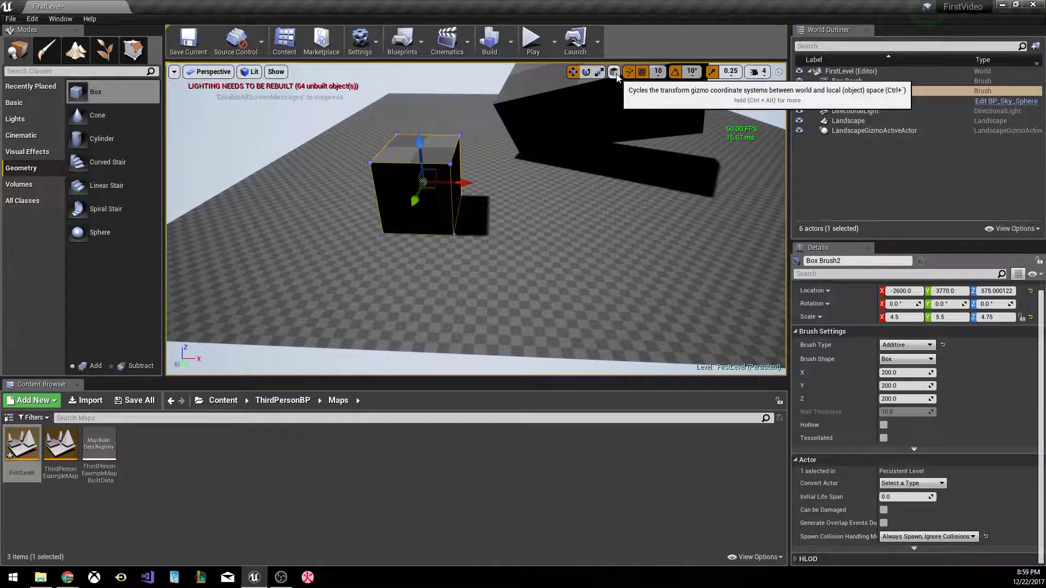
pyautogui.moveTo(467, 185)
pyautogui.mouseDown()
pyautogui.moveTo(534, 182)
pyautogui.moveTo(536, 170)
pyautogui.mouseUp()
pyautogui.click(614, 72)
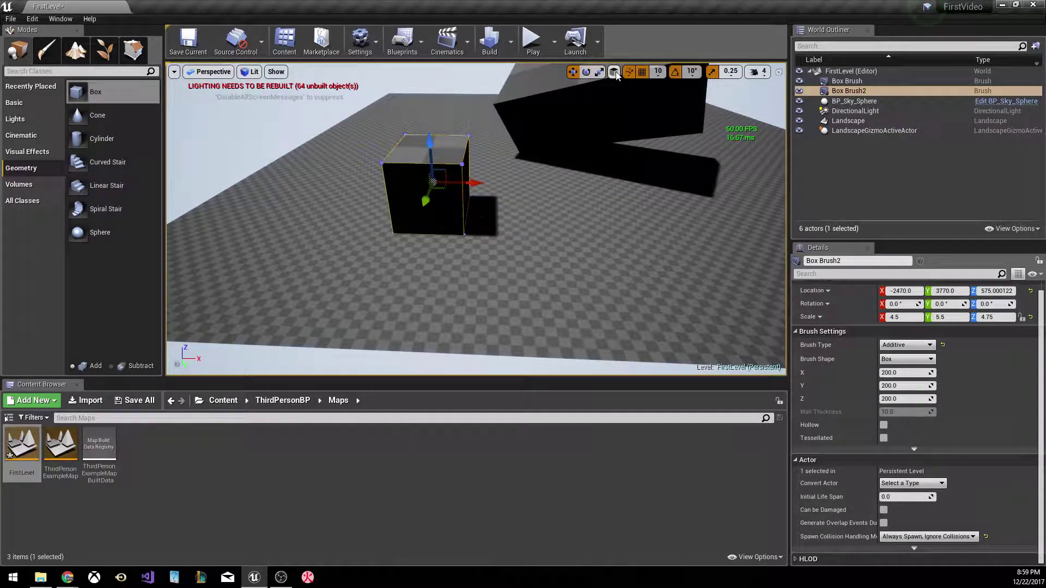
# Rotate the second box brush 40° about Z and move it in local space to about X -1822, Y 4039.
pyautogui.press('e')
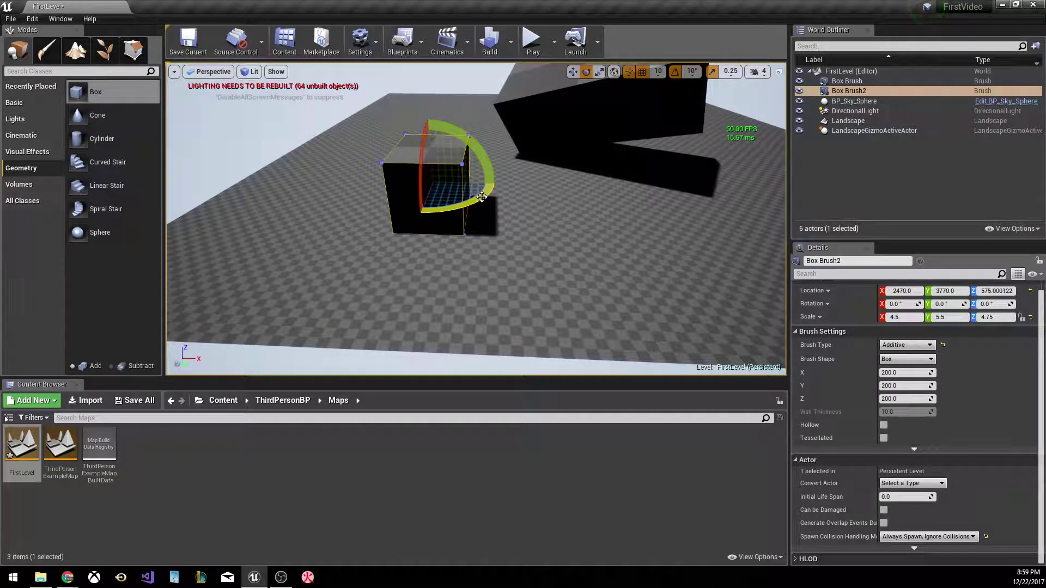
pyautogui.moveTo(388, 209); pyautogui.dragTo(381, 221)
pyautogui.press('w')
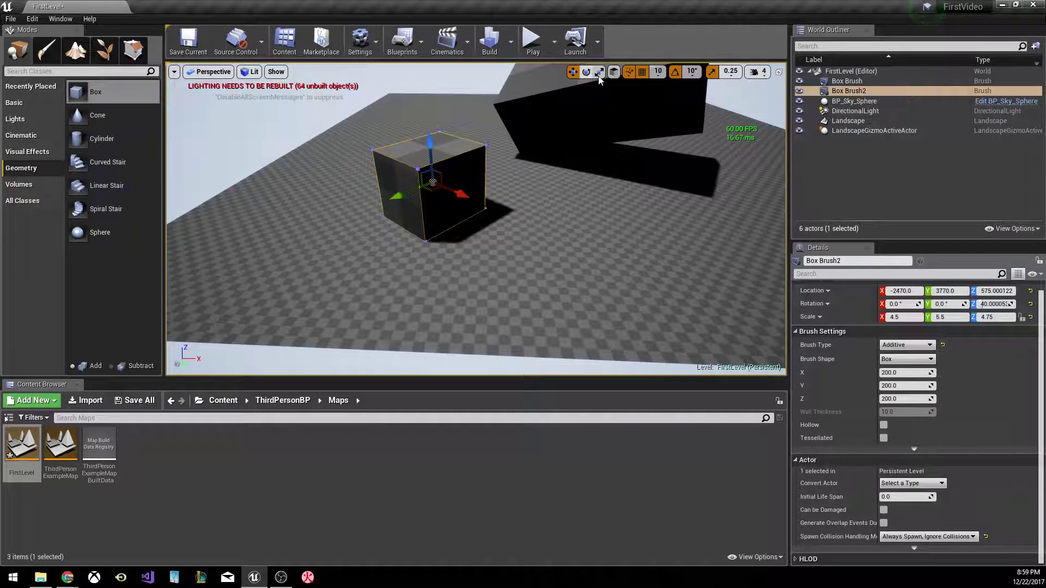
pyautogui.moveTo(484, 182)
pyautogui.mouseDown()
pyautogui.moveTo(599, 185)
pyautogui.moveTo(616, 202)
pyautogui.moveTo(479, 180)
pyautogui.moveTo(456, 183)
pyautogui.moveTo(594, 182)
pyautogui.moveTo(447, 203)
pyautogui.moveTo(480, 169)
pyautogui.moveTo(539, 228)
pyautogui.moveTo(665, 300)
pyautogui.moveTo(575, 259)
pyautogui.moveTo(512, 193)
pyautogui.mouseUp()
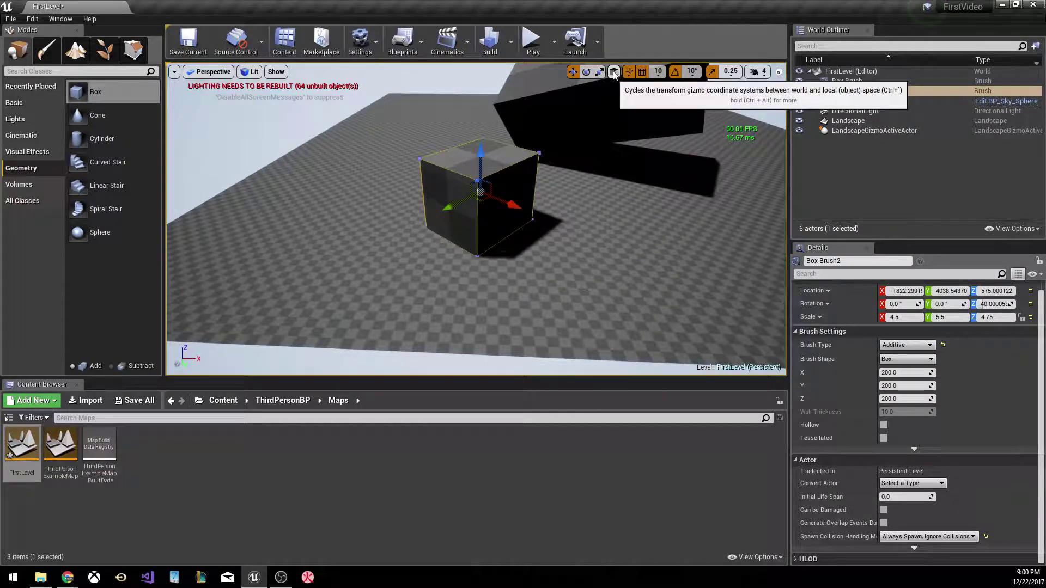
# Switch the gizmo to world space and move the second box brush along X to about -2672 with the camera following.
pyautogui.click(613, 74)
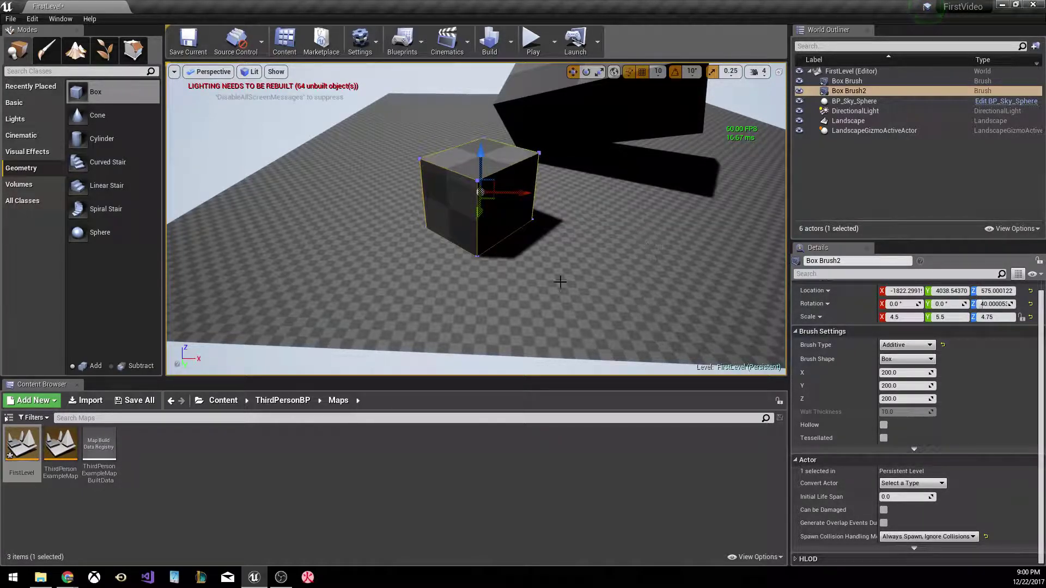
pyautogui.moveTo(618, 269); pyautogui.dragTo(605, 172, button='right')
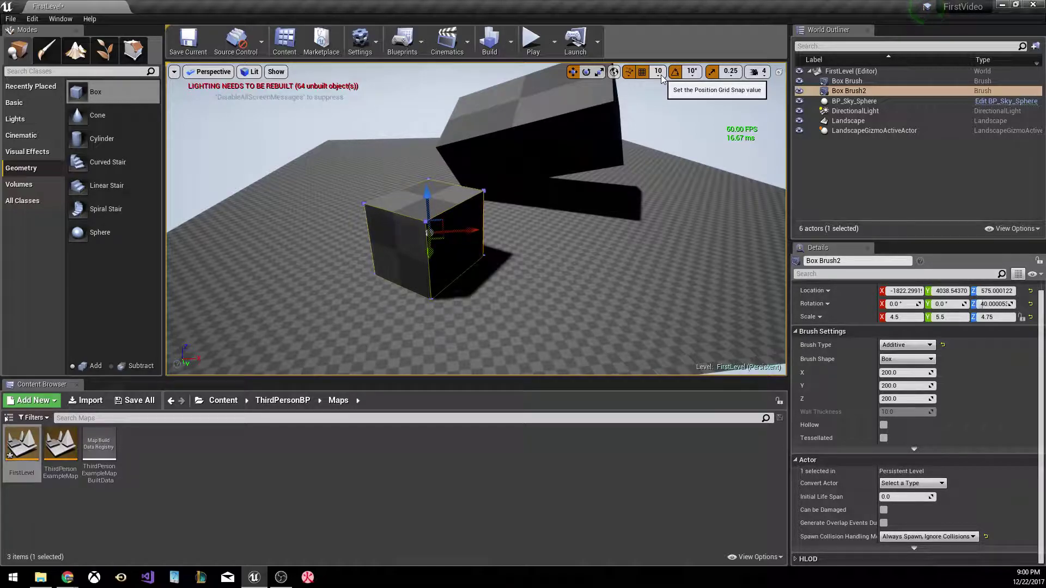
pyautogui.keyDown('shift'); pyautogui.moveTo(473, 231); pyautogui.dragTo(321, 229); pyautogui.keyUp('shift')
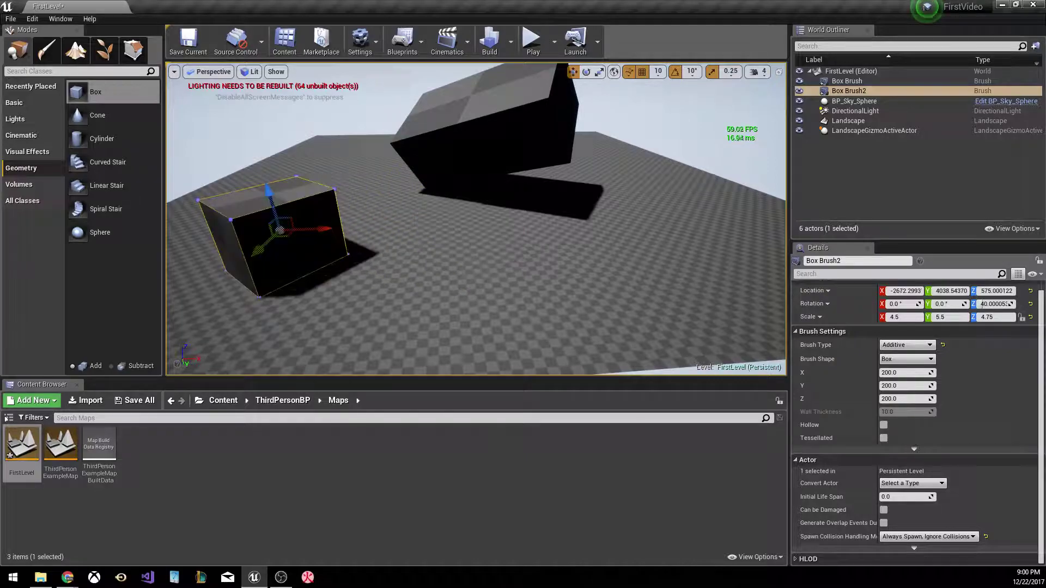
# Try moving the second box brush along X with a position grid snap of 500, and return the snap to 10.
pyautogui.click(657, 71)
pyautogui.click(660, 150)
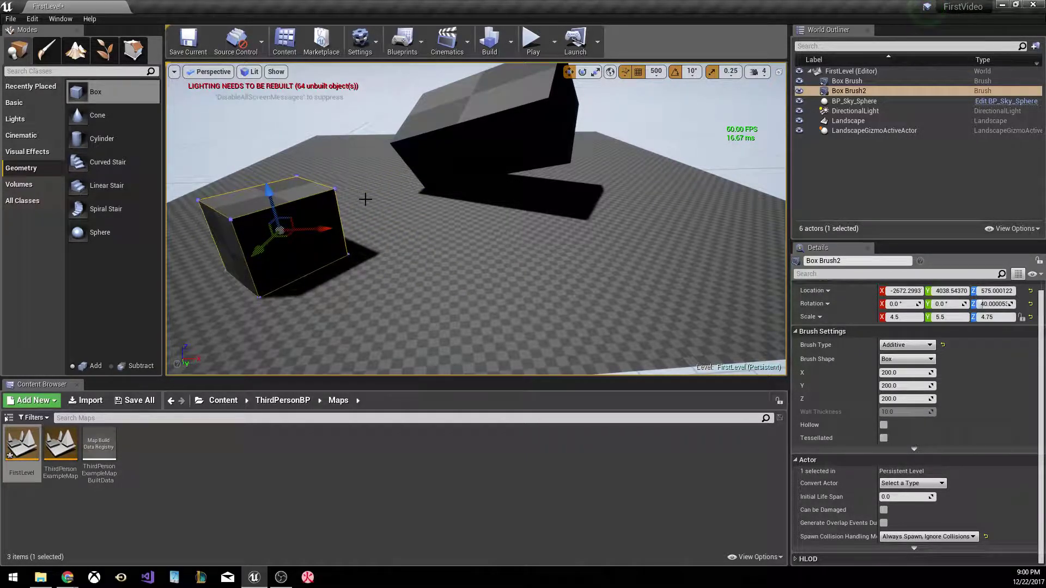
pyautogui.moveTo(324, 228)
pyautogui.mouseDown()
pyautogui.moveTo(472, 240)
pyautogui.moveTo(600, 228)
pyautogui.moveTo(305, 234)
pyautogui.moveTo(605, 219)
pyautogui.moveTo(281, 232)
pyautogui.mouseUp()
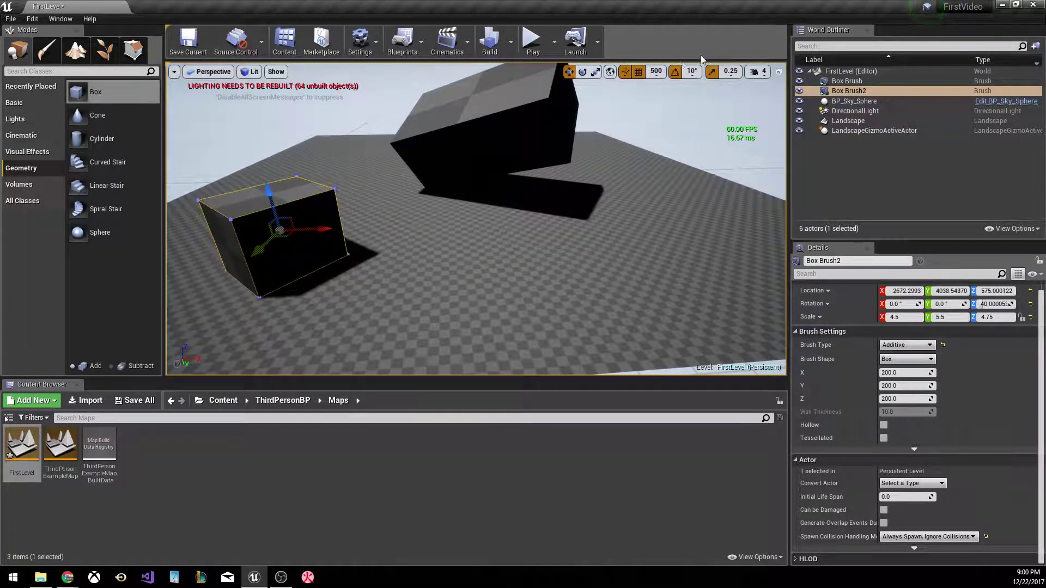
pyautogui.click(656, 72)
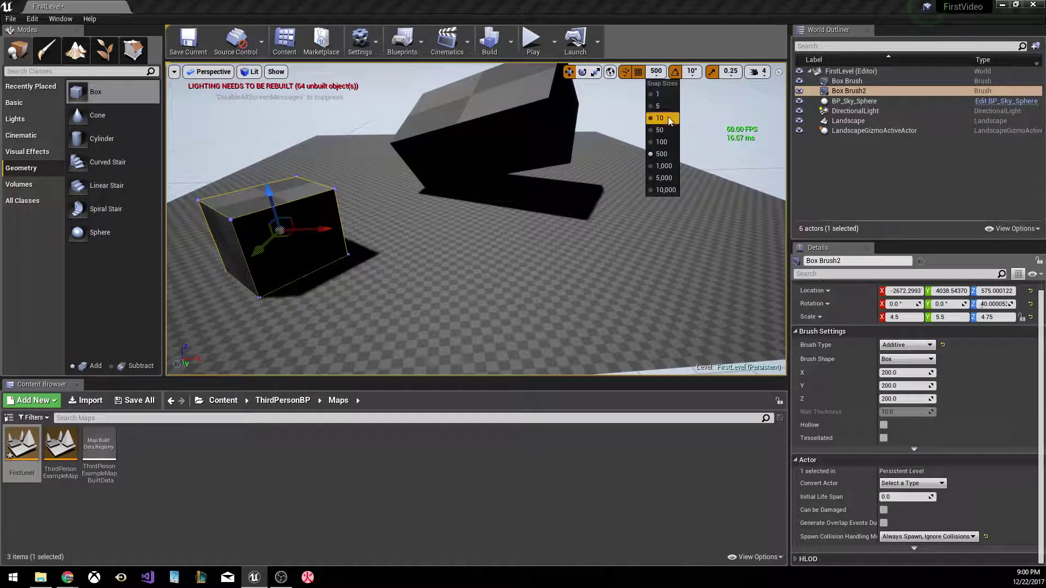
pyautogui.click(660, 118)
pyautogui.moveTo(644, 140); pyautogui.dragTo(545, 144, button='right')
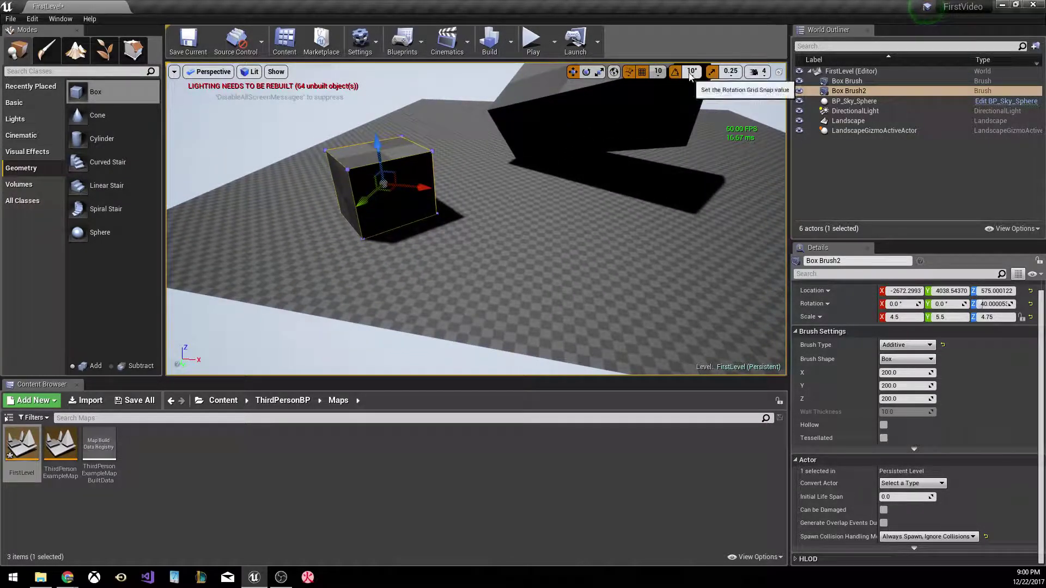
# Try rotating the second box brush about Z with a rotation snap of 30°, and return the snap to 10°.
pyautogui.press('e')
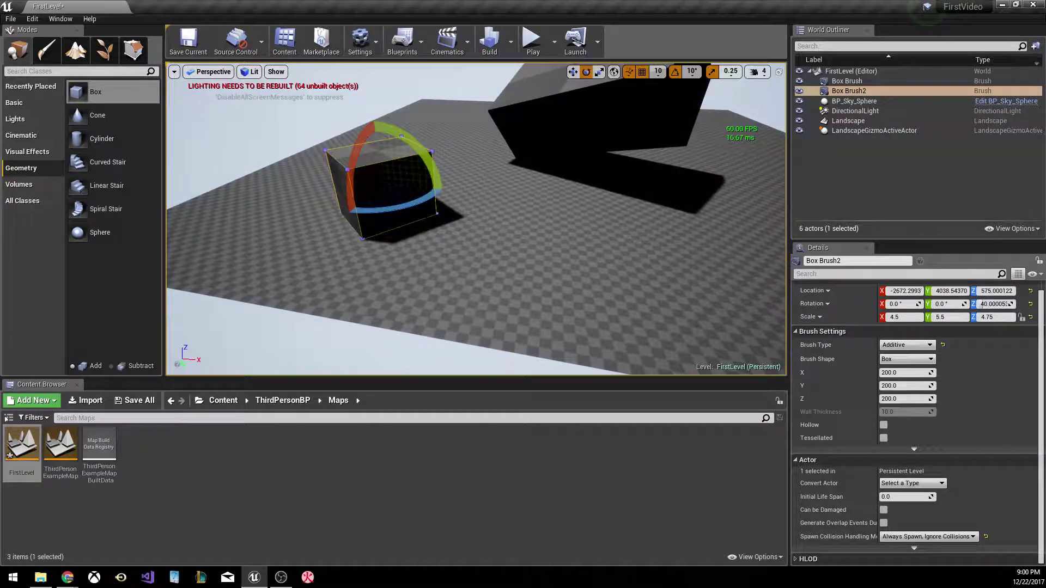
pyautogui.click(691, 75)
pyautogui.click(706, 133)
pyautogui.moveTo(414, 200)
pyautogui.mouseDown()
pyautogui.moveTo(321, 206)
pyautogui.moveTo(433, 201)
pyautogui.moveTo(447, 188)
pyautogui.moveTo(423, 202)
pyautogui.moveTo(445, 190)
pyautogui.mouseUp()
pyautogui.click(691, 71)
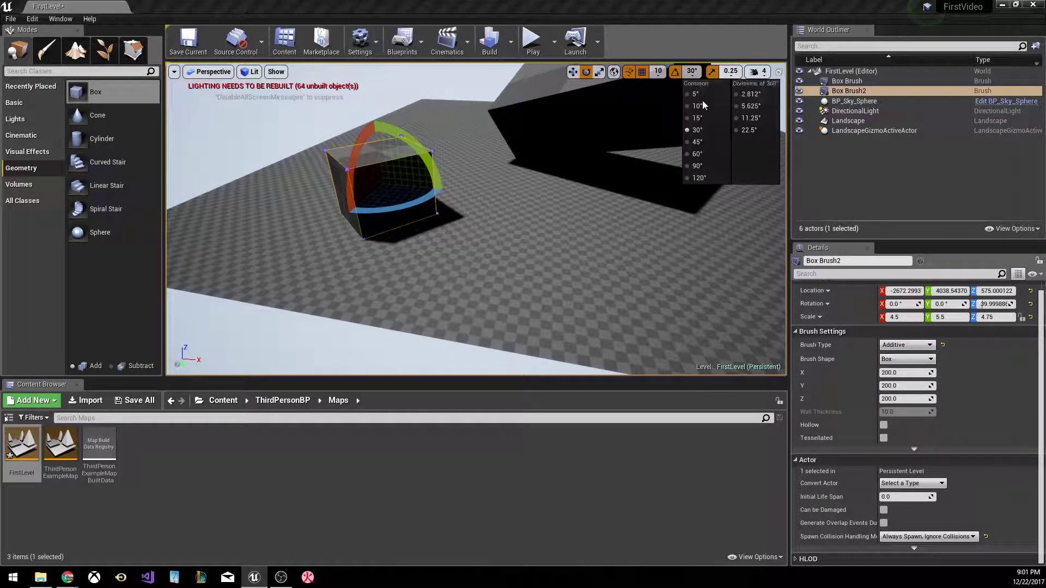
pyautogui.click(700, 106)
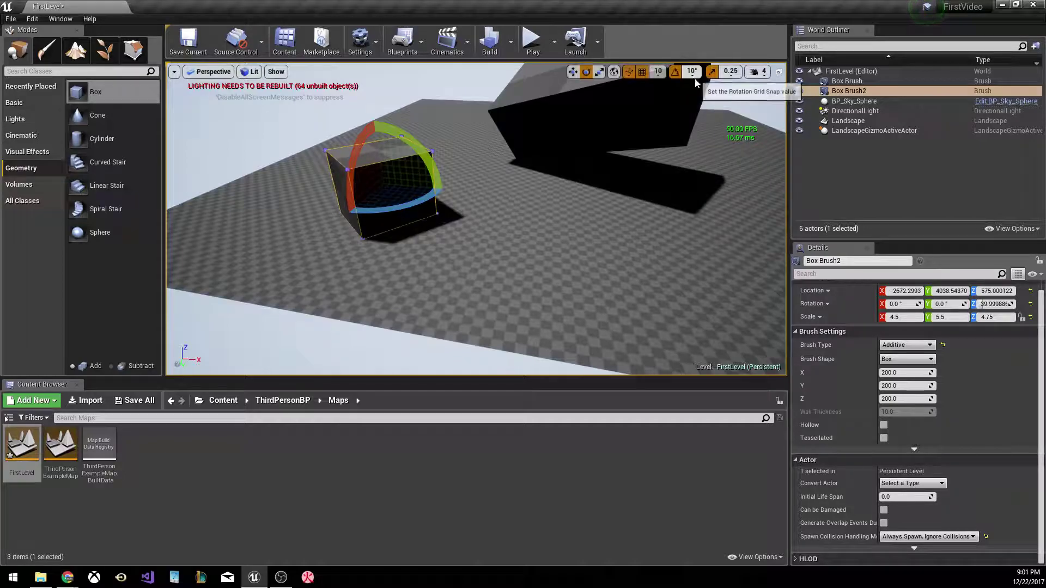
# Examine the available scale snap sizes, keeping 0.25, and the viewport's camera speed setting.
pyautogui.click(730, 71)
pyautogui.click(735, 130)
pyautogui.click(729, 71)
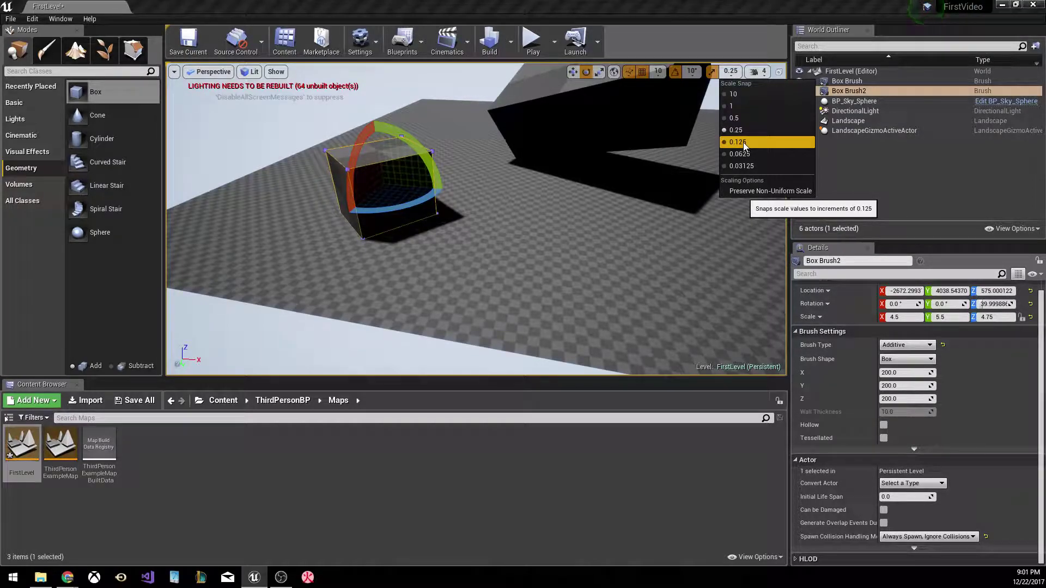
pyautogui.click(717, 101)
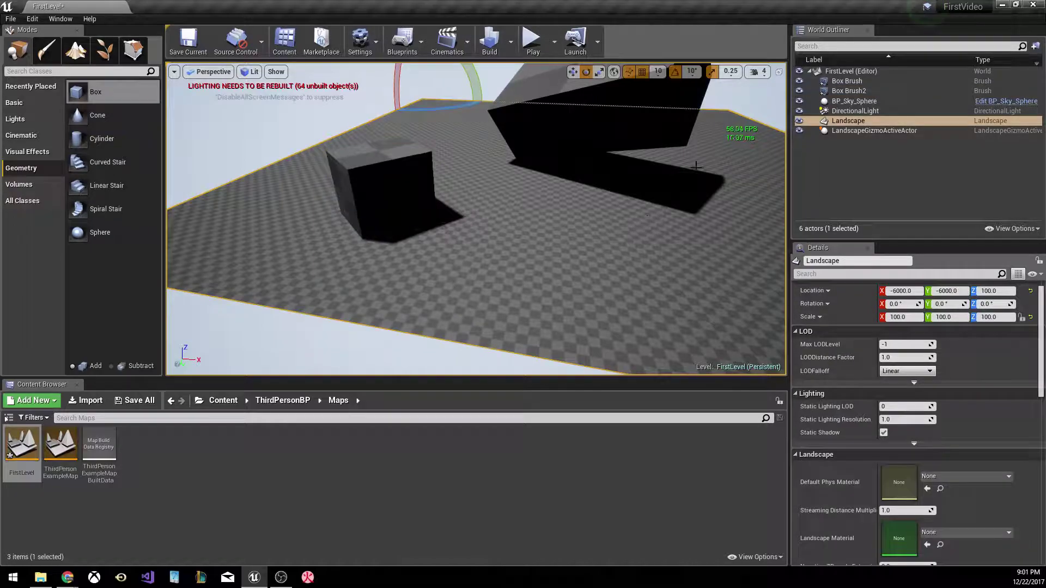
pyautogui.click(756, 71)
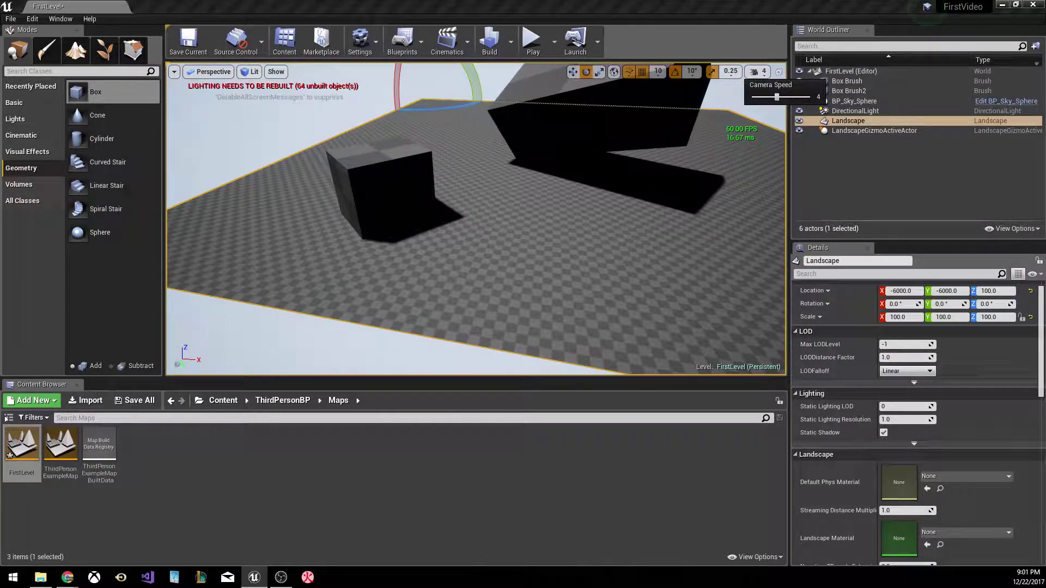
pyautogui.click(525, 282)
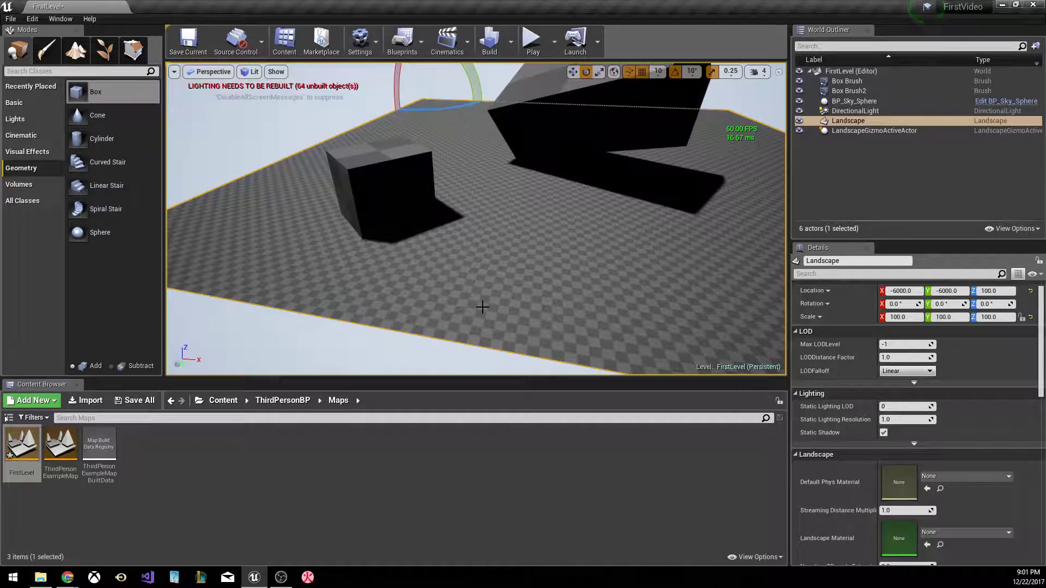
pyautogui.moveTo(501, 275)
pyautogui.mouseDown(button='right')
pyautogui.moveTo(452, 247)
pyautogui.moveTo(503, 275)
pyautogui.mouseUp(button='right')
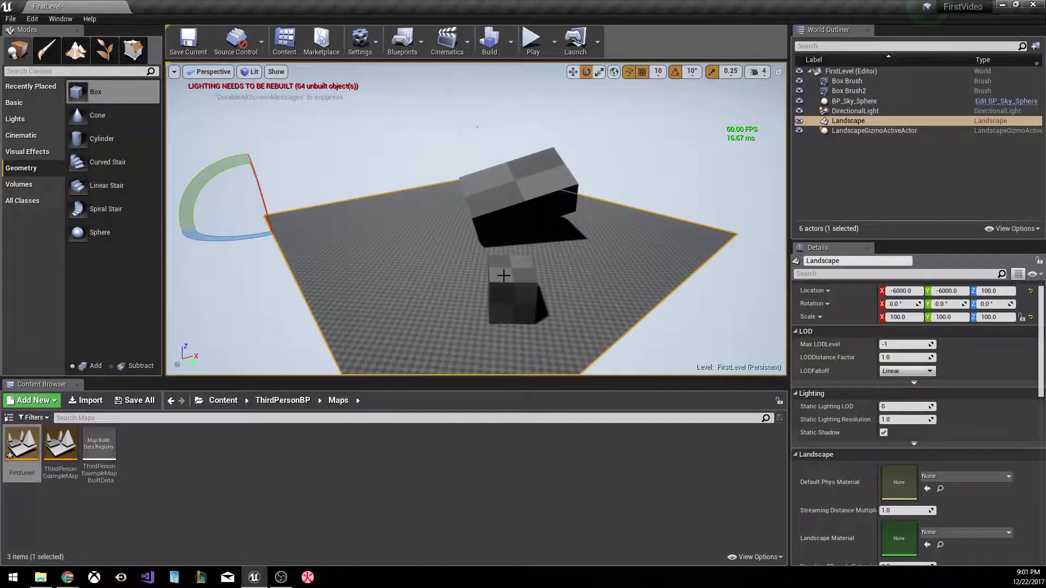